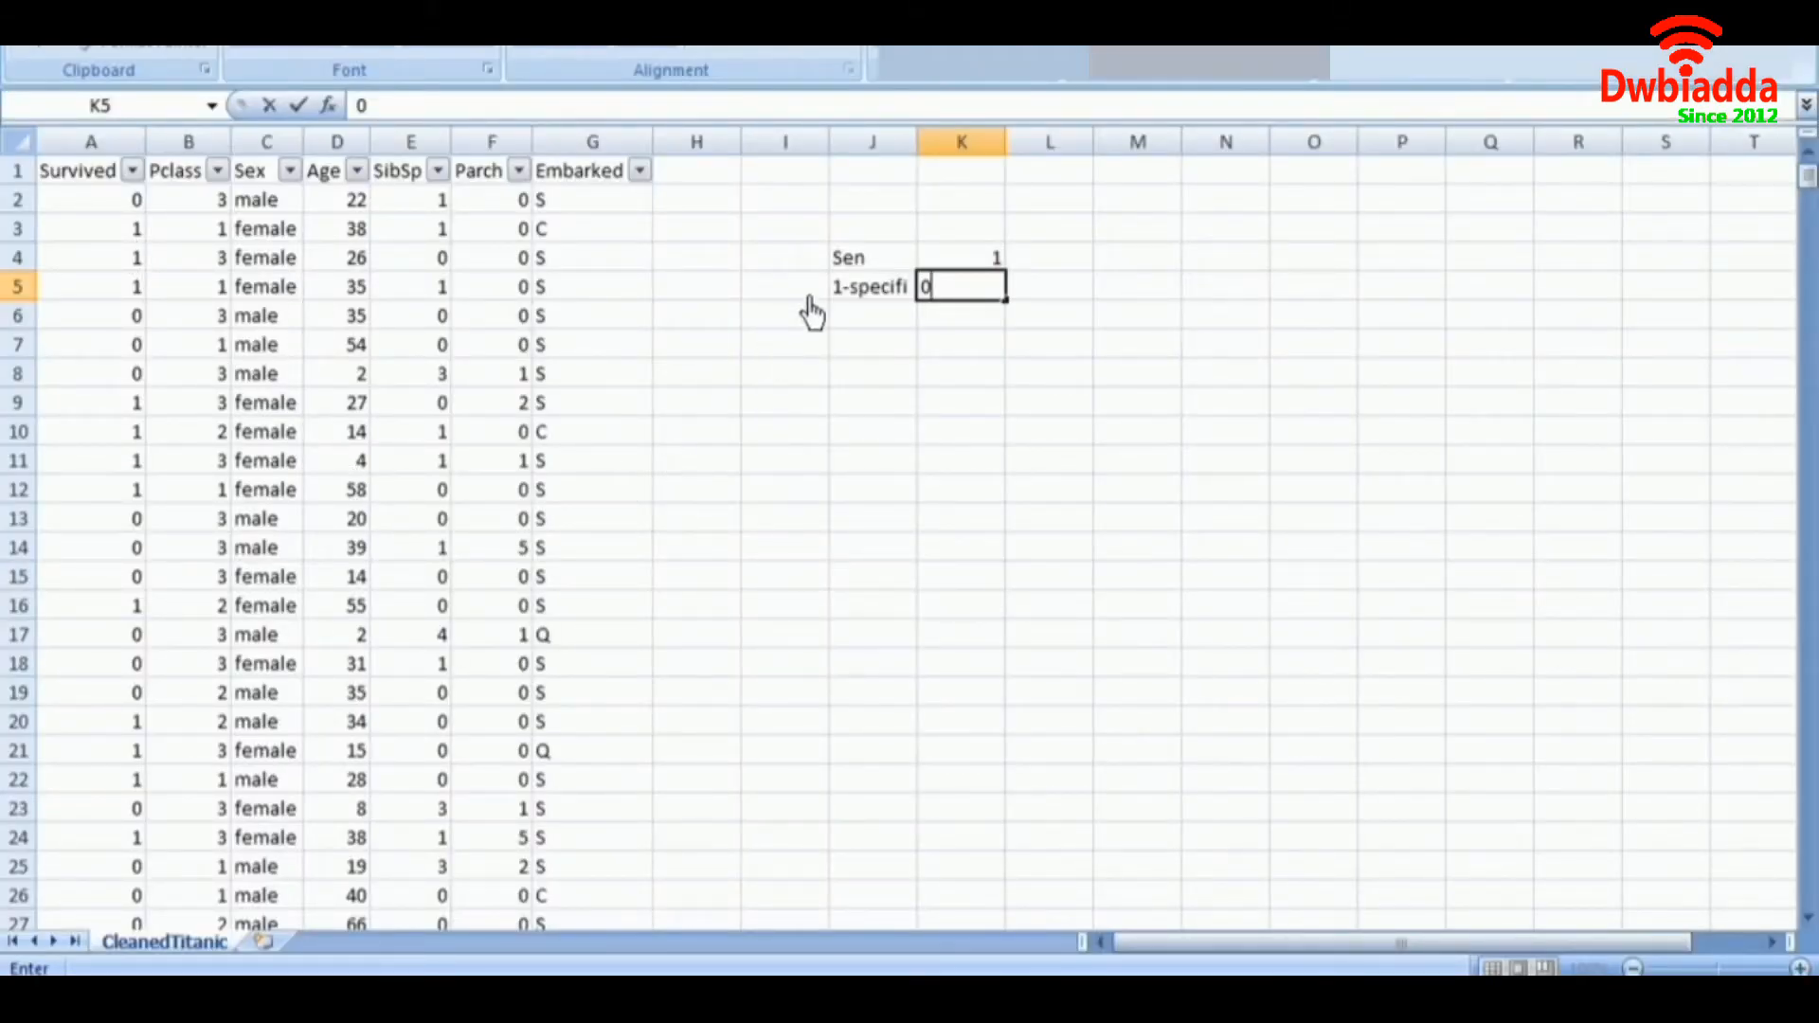
Clear the Sen and 1-specifi labels and their values from cells J4:K5 beside the Titanic data.
drag(846, 259, 1019, 286)
key(BackSpace)
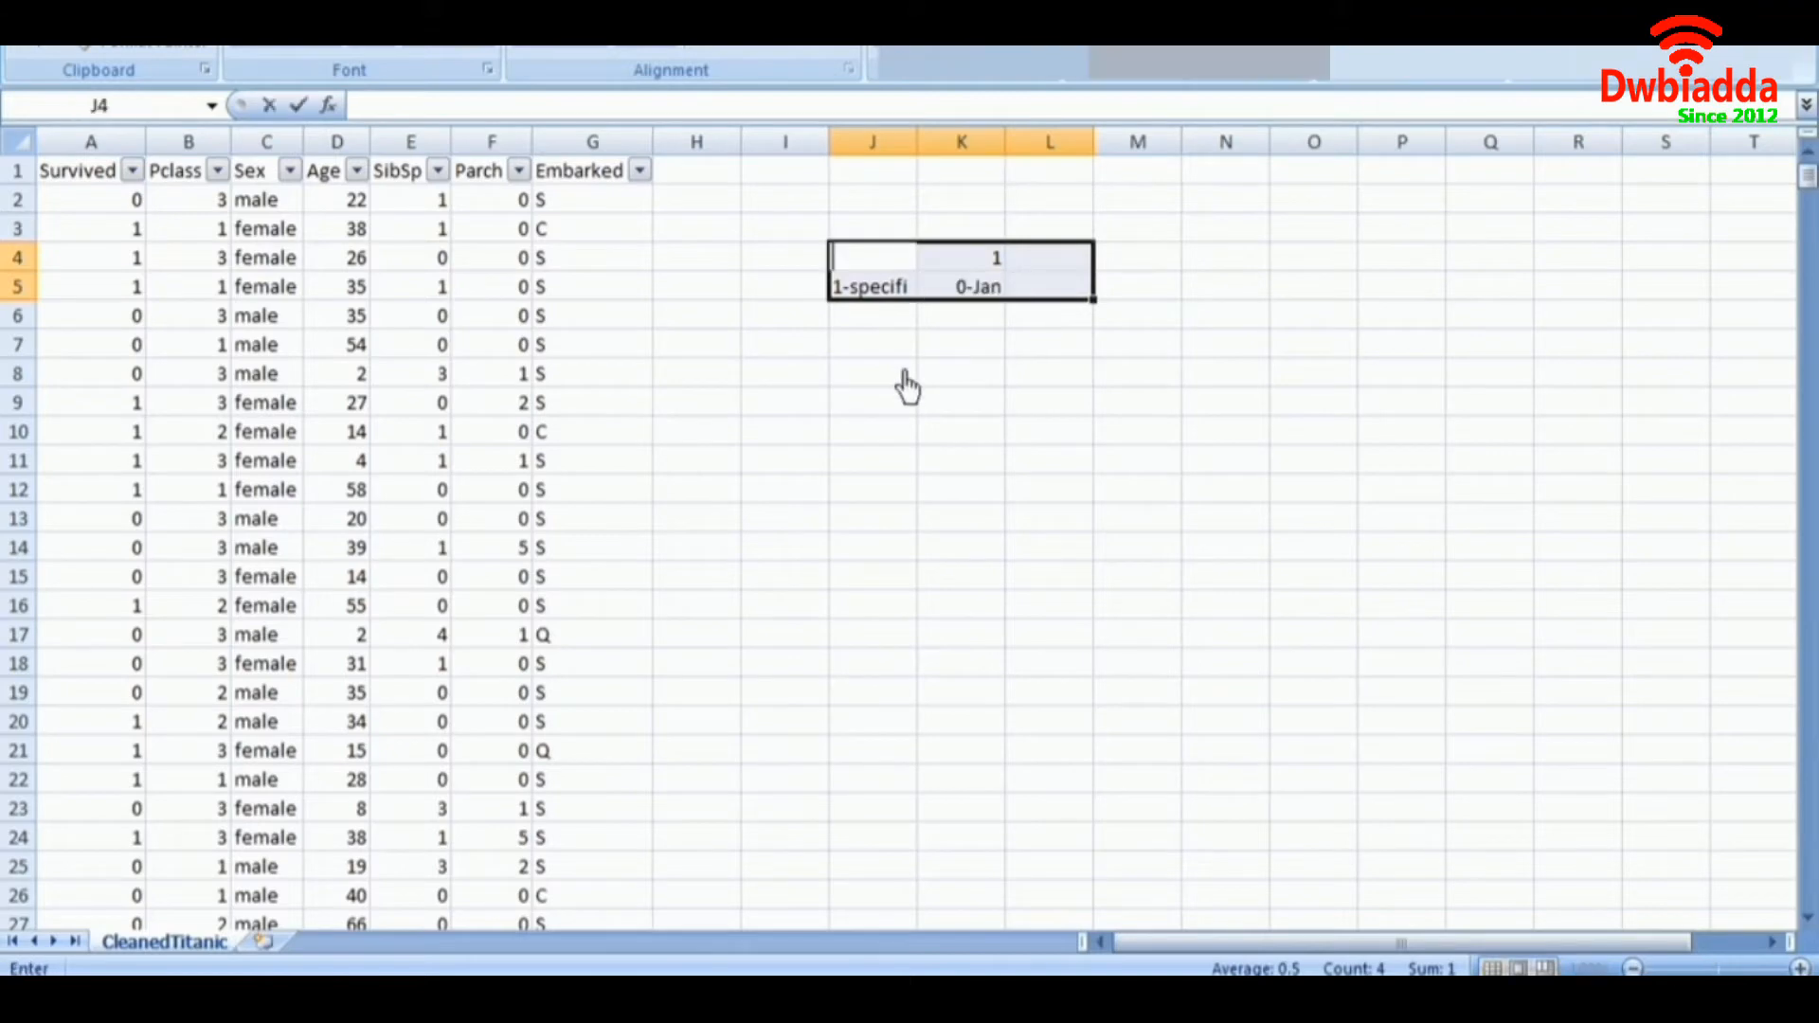
click(454, 316)
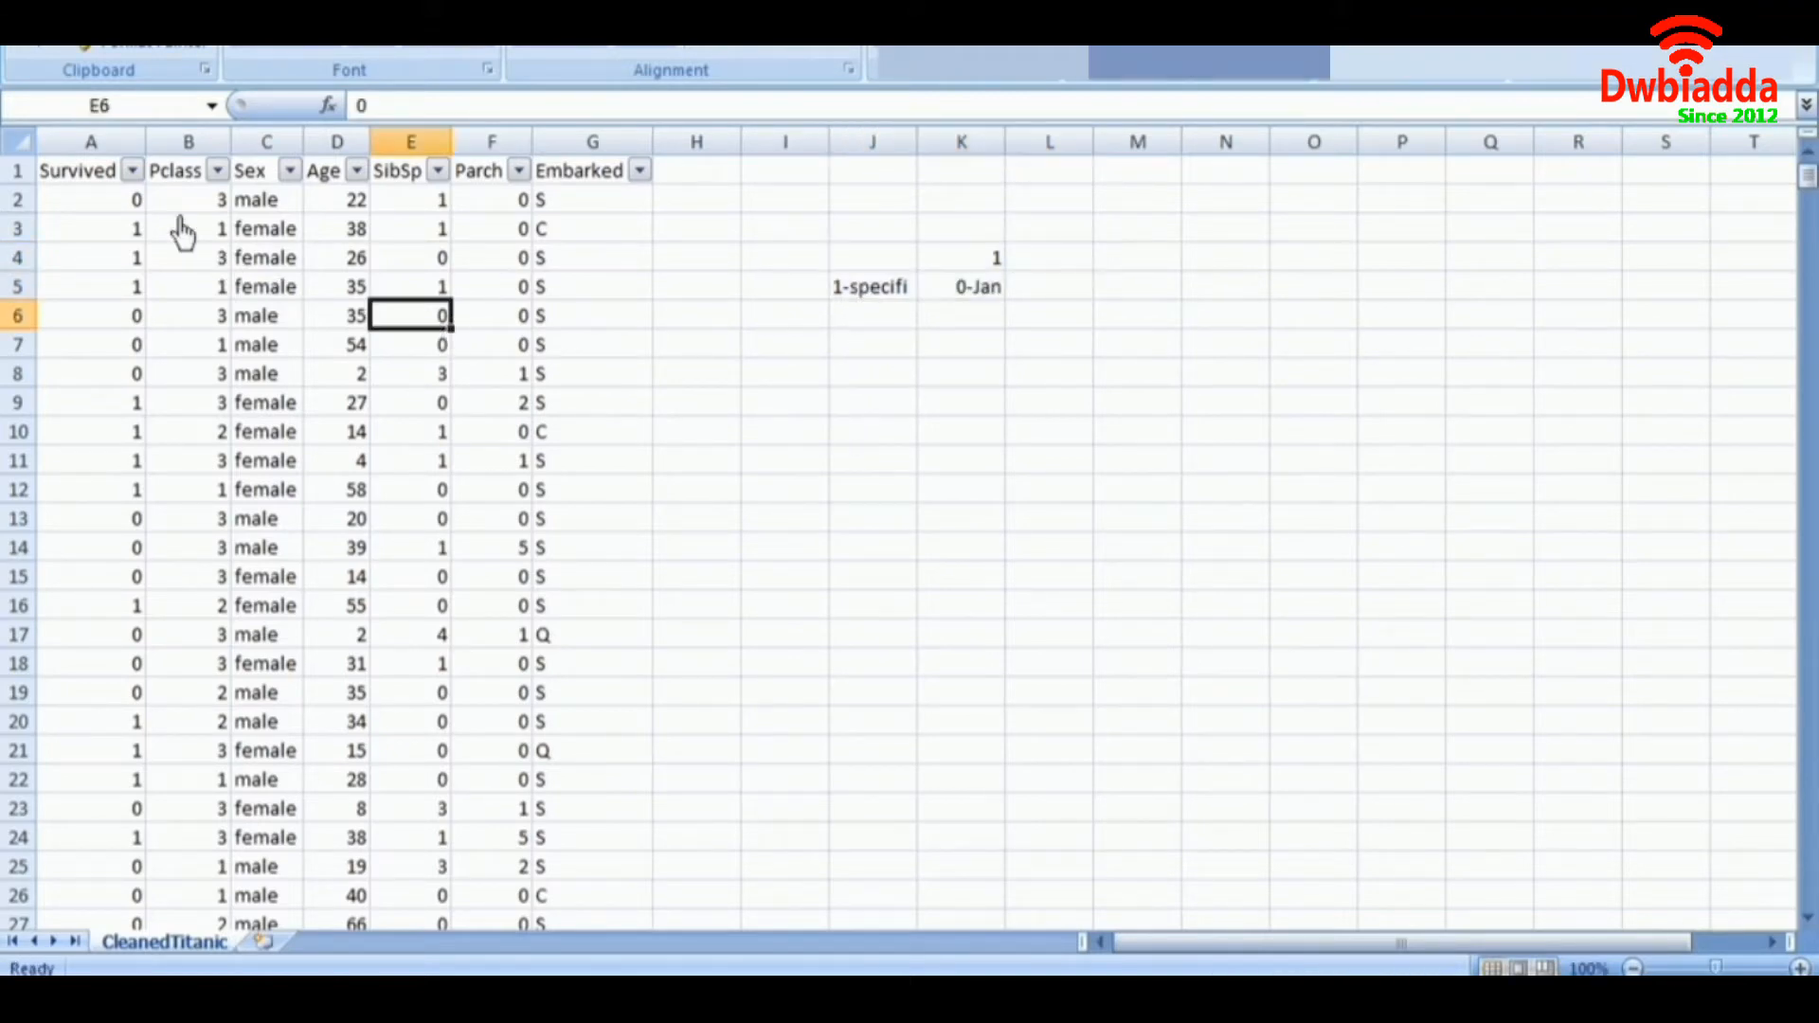
drag(89, 180, 57, 865)
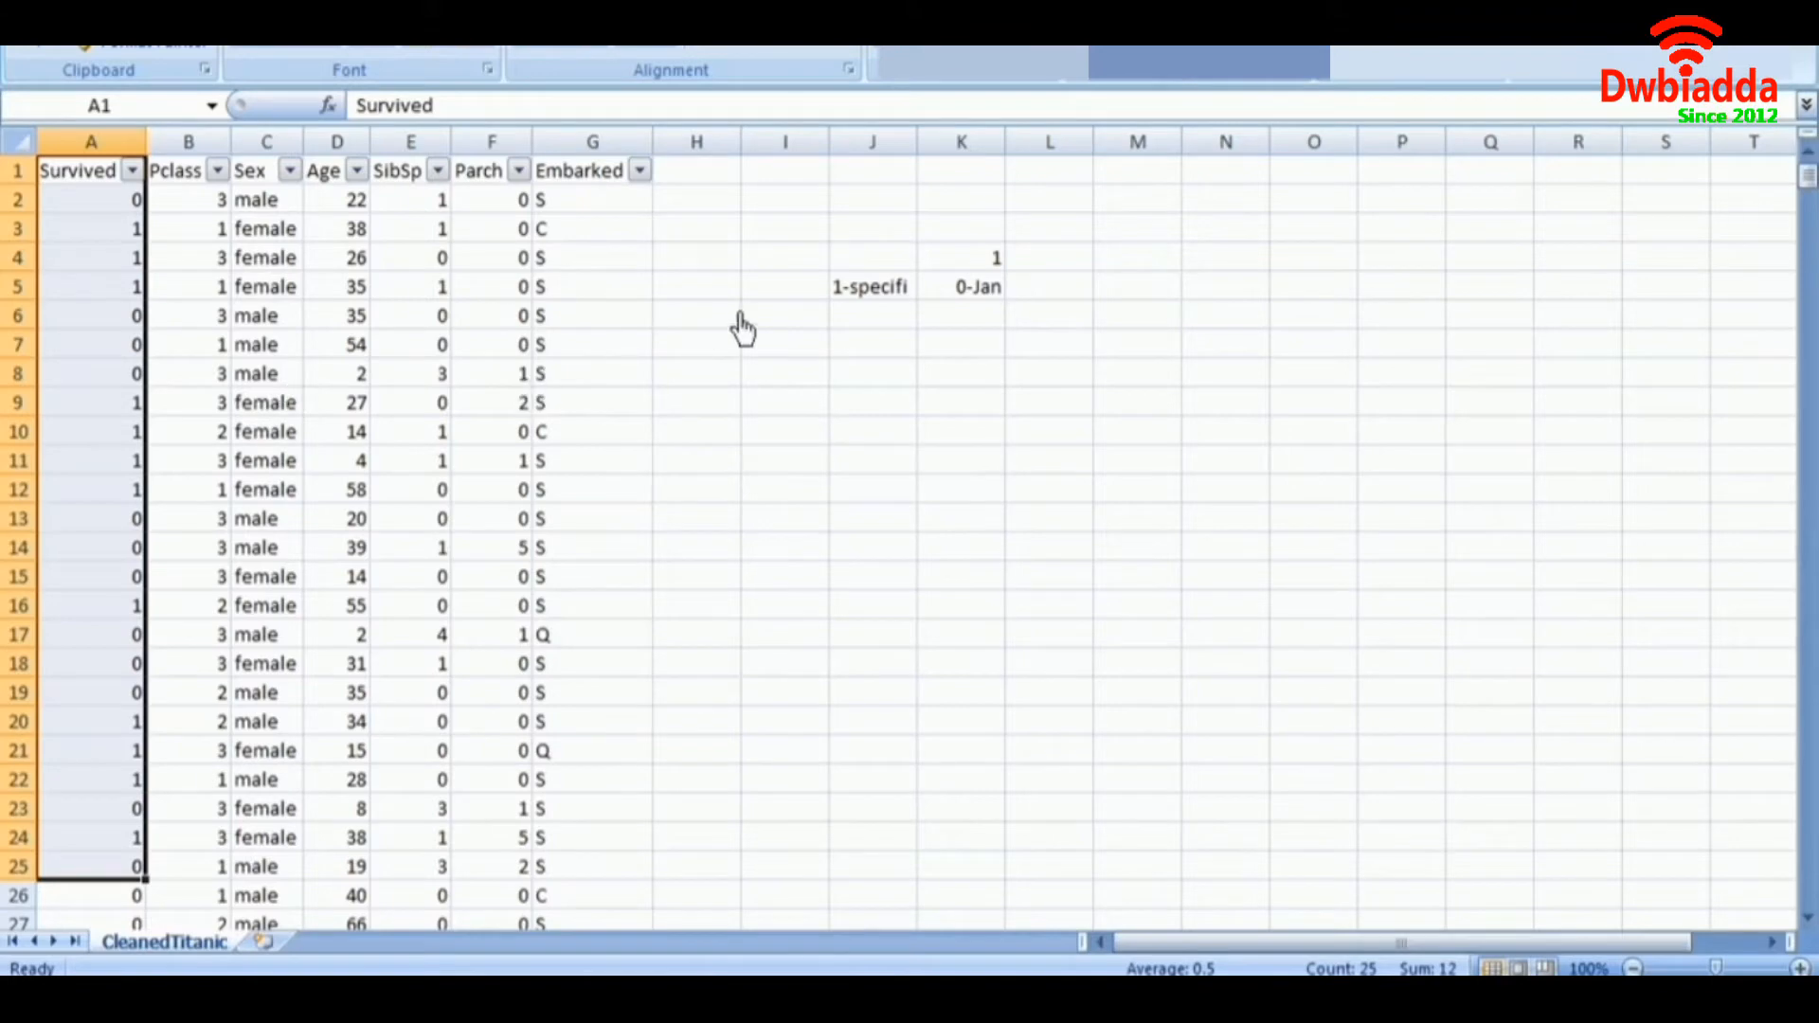
click(830, 301)
key(Delete)
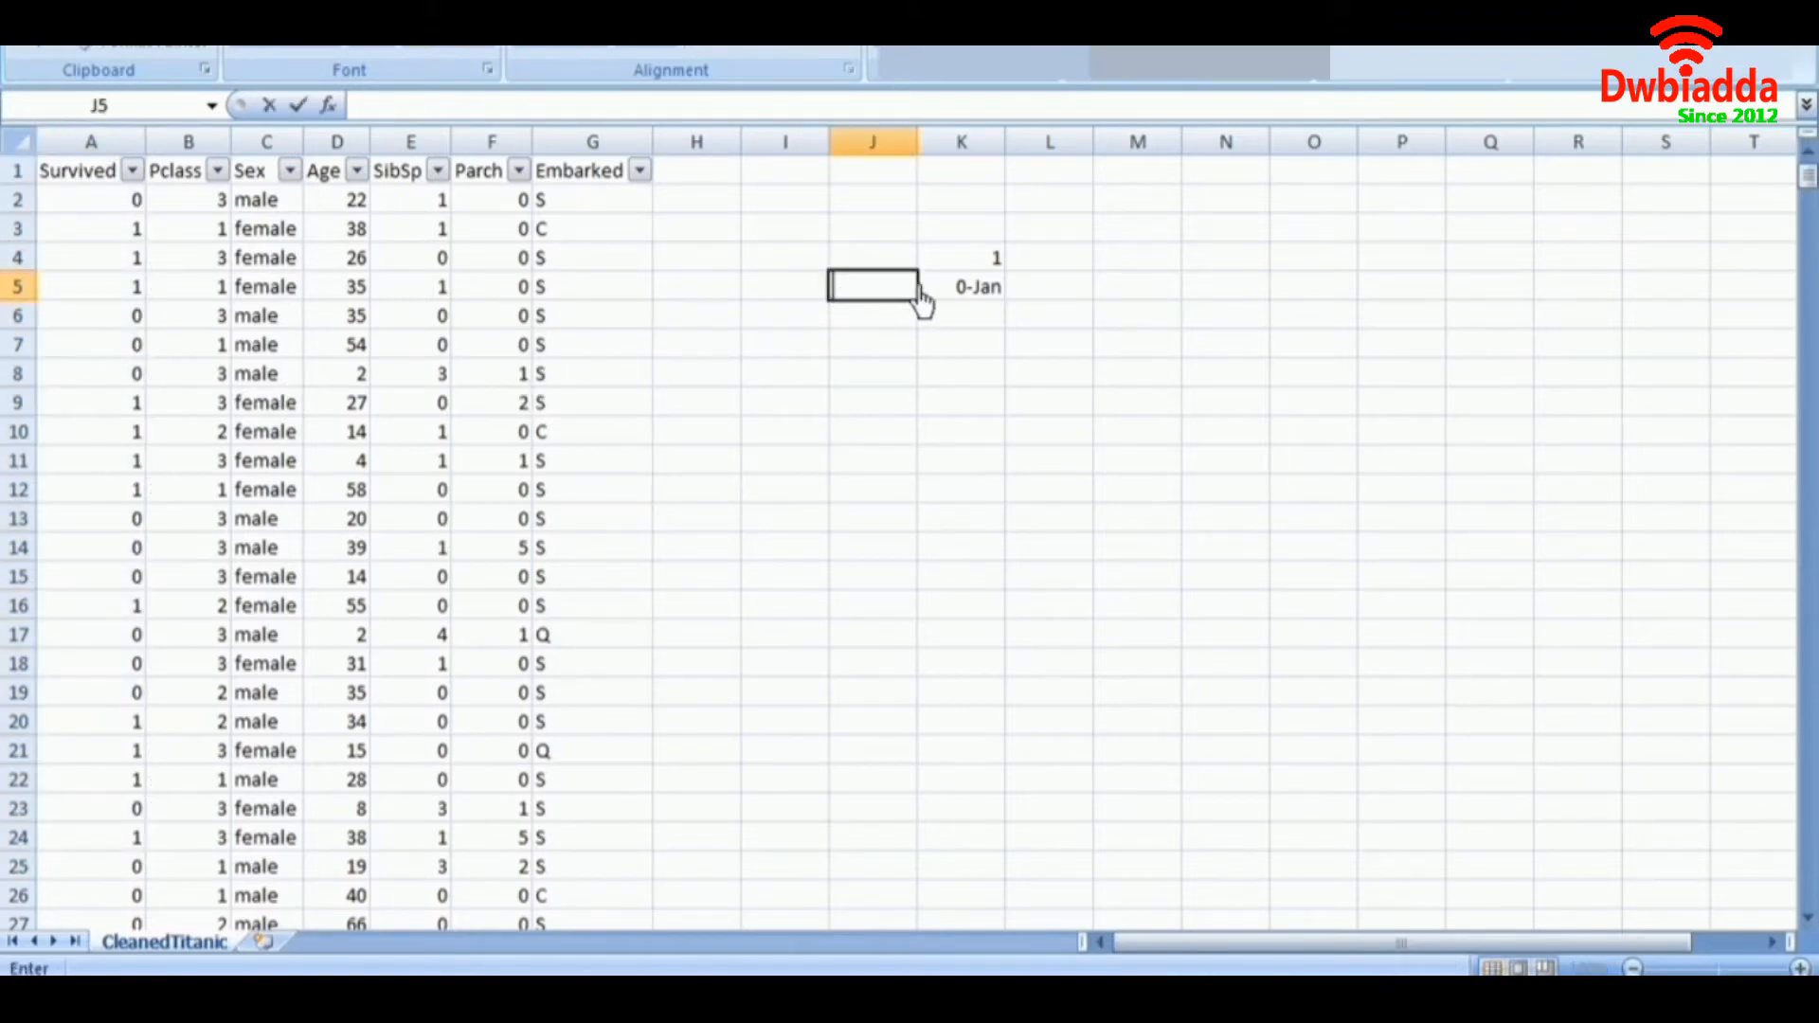
click(938, 289)
key(Delete)
click(961, 266)
key(Delete)
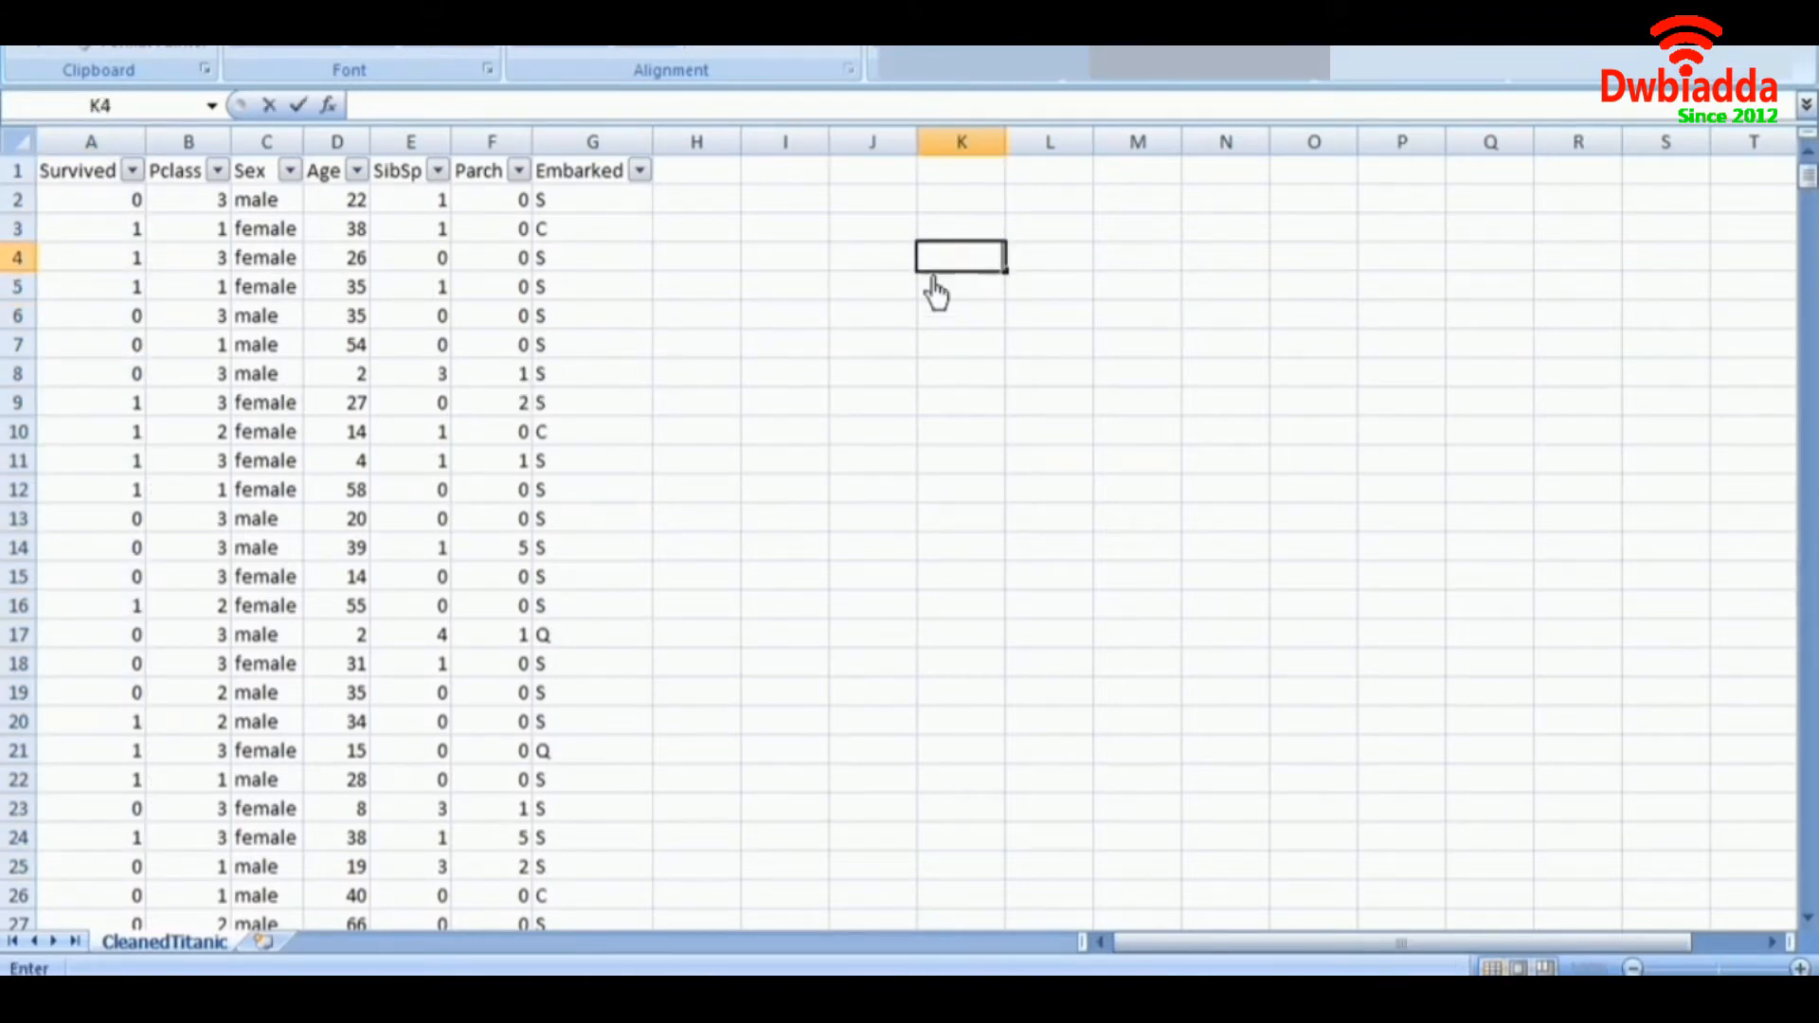
click(542, 292)
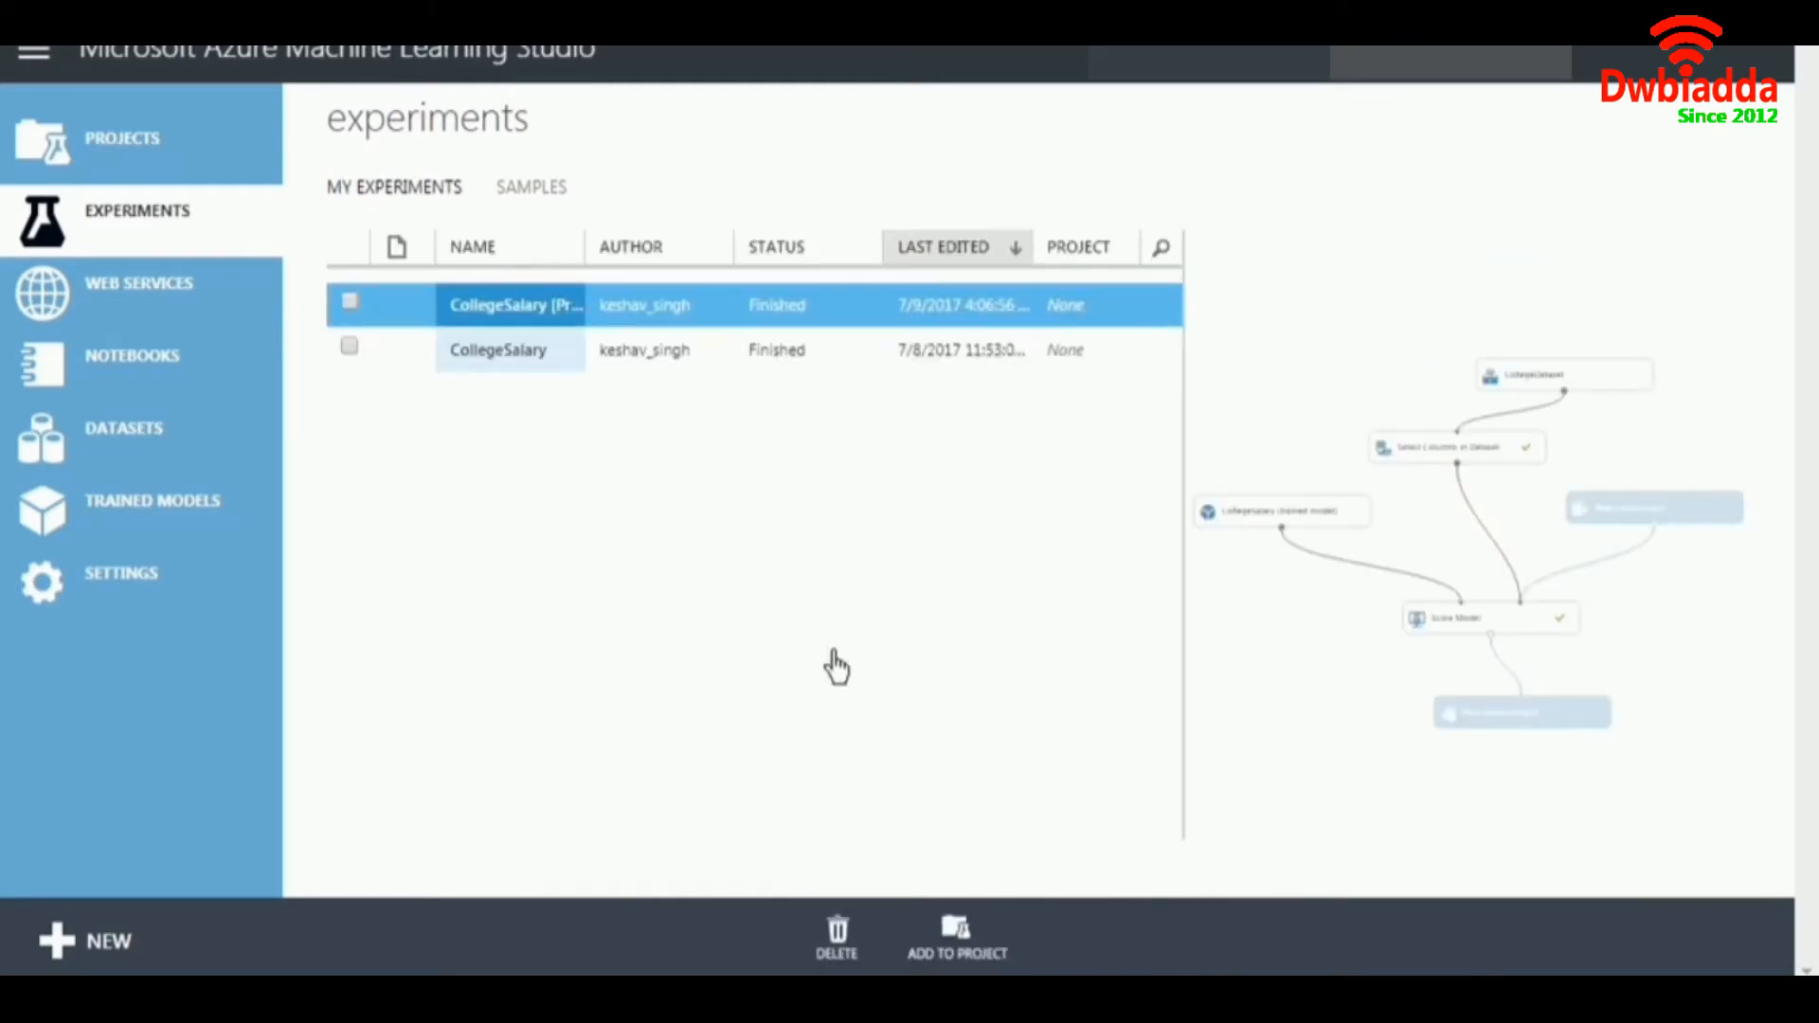
Switch to Azure Machine Learning Studio and create a blank experiment named LogisticRegTitanic.
click(90, 940)
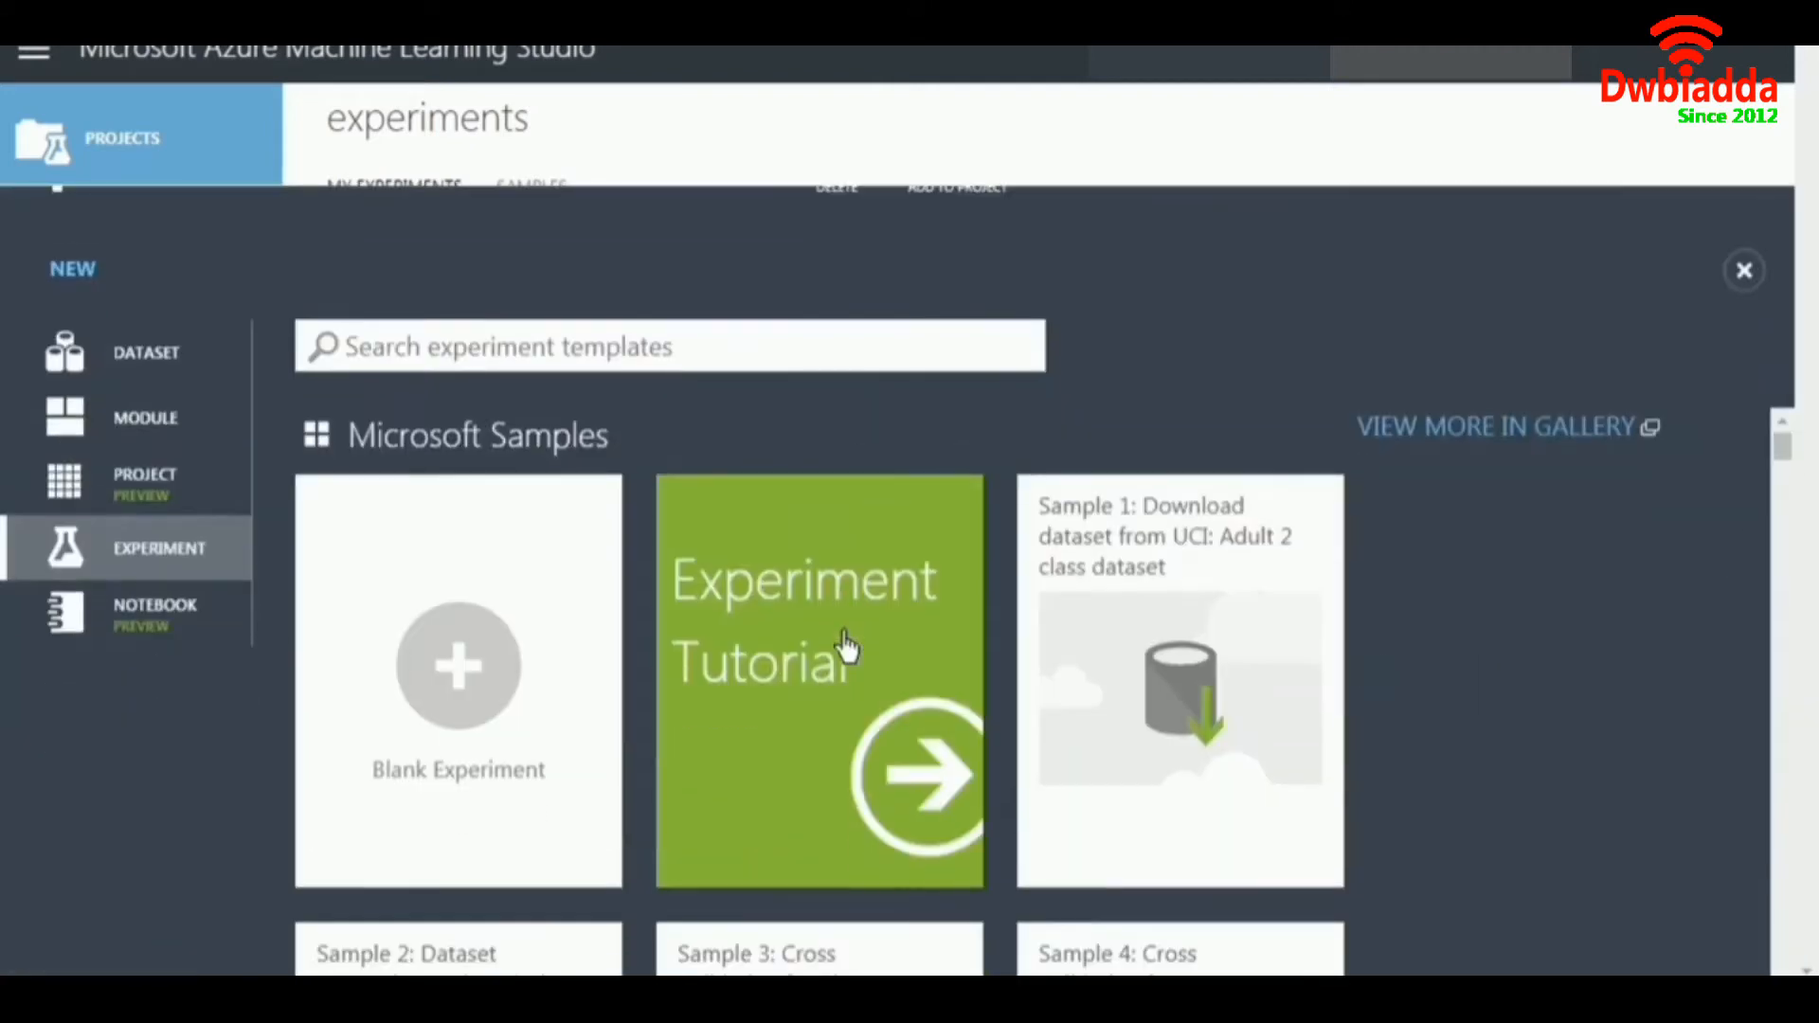
click(474, 621)
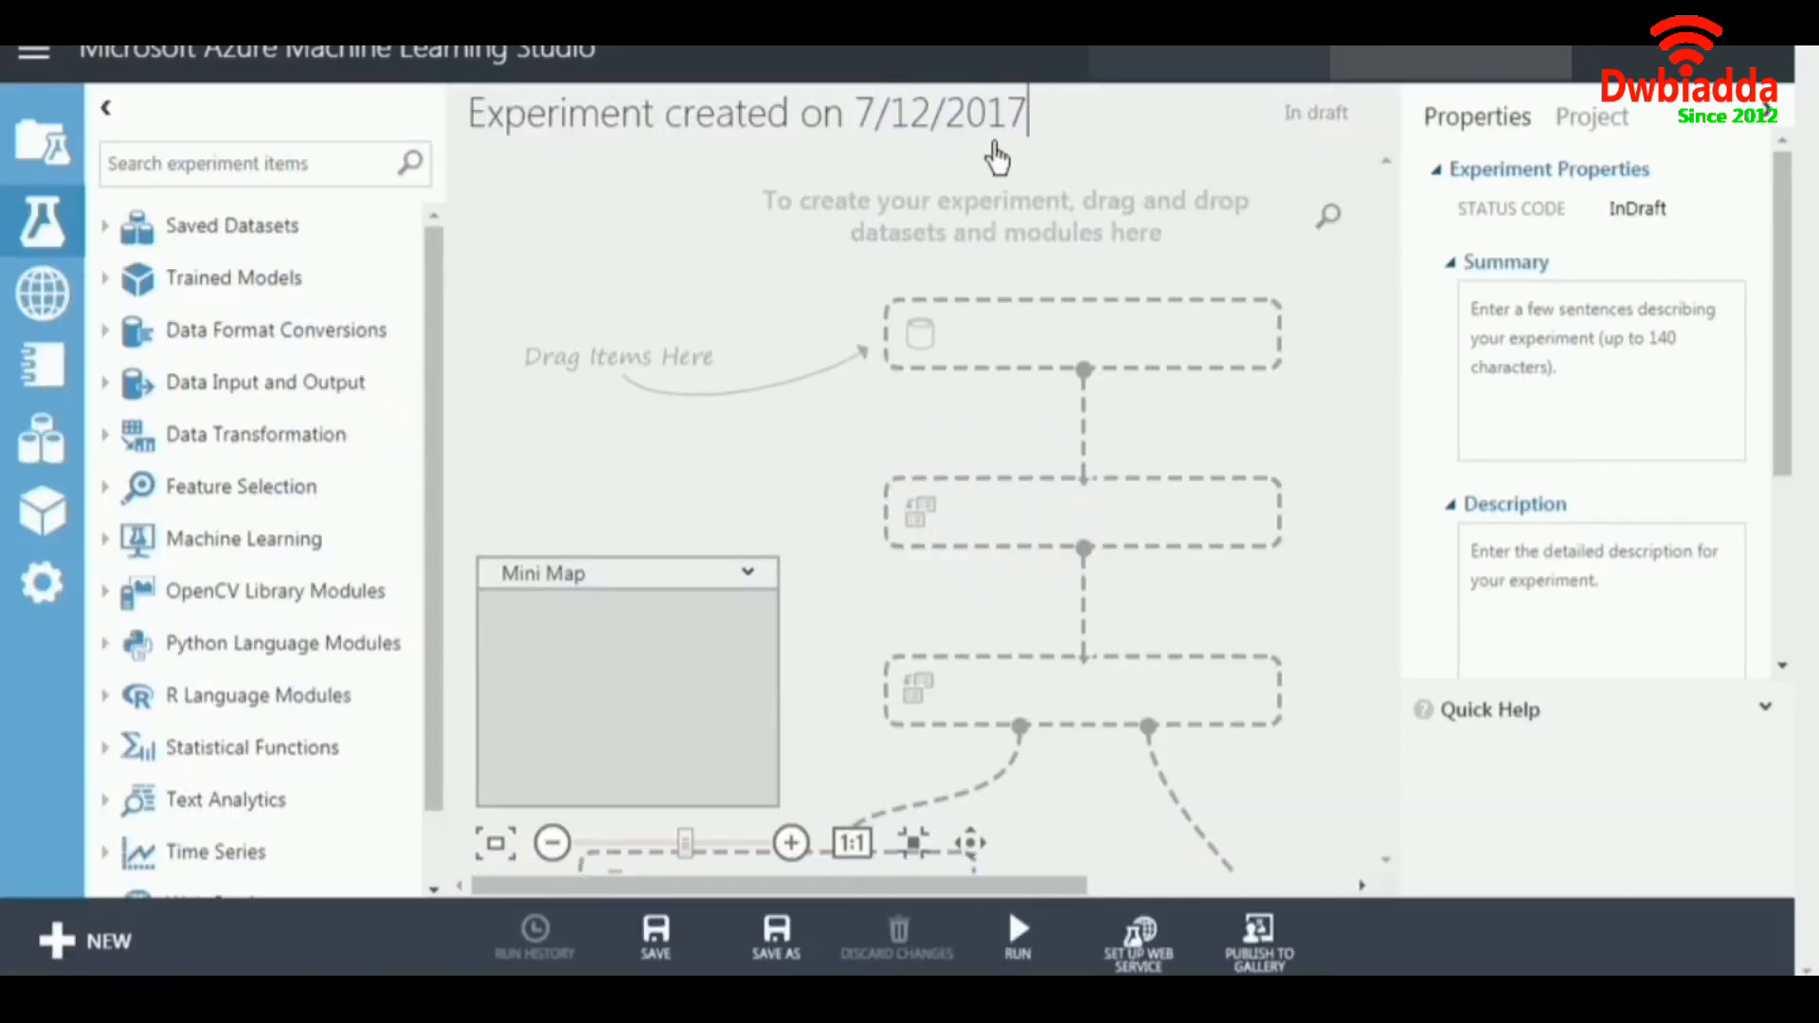
key(ctrl+a)
text(LogisticRegTitati)
text(nic)
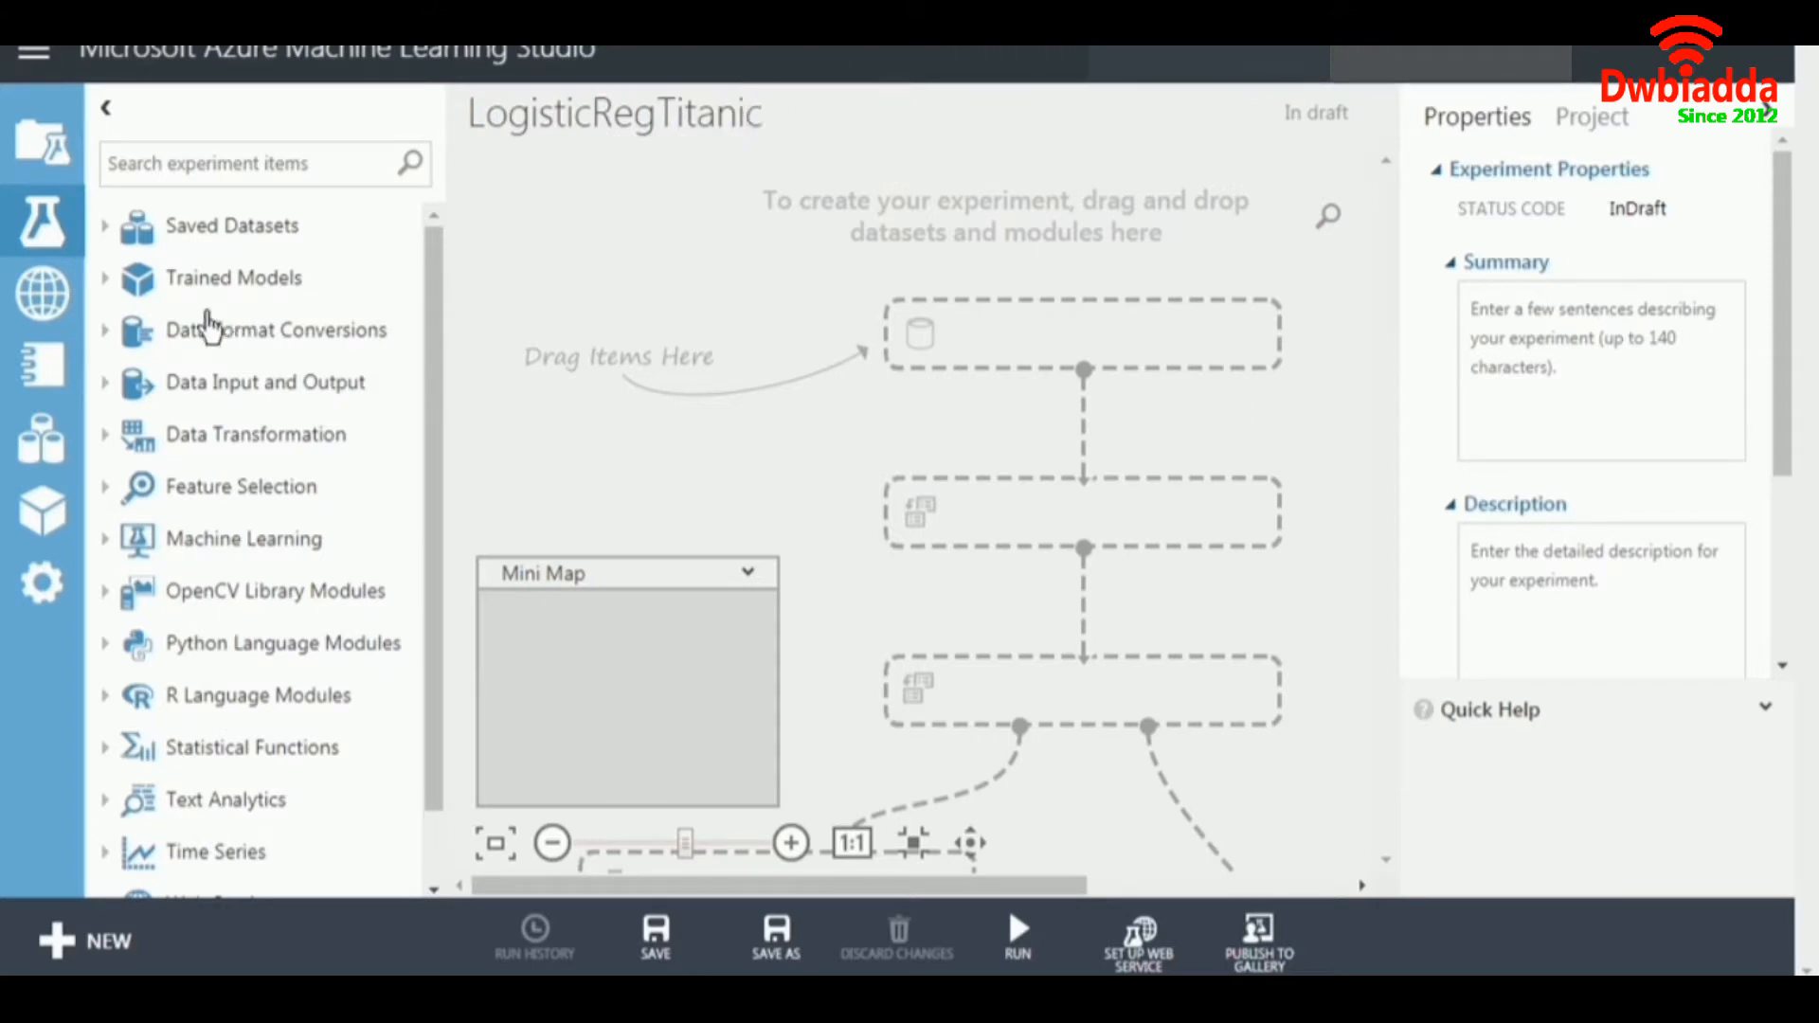
Add the saved Titanic dataset to the upper part of the experiment canvas.
click(121, 229)
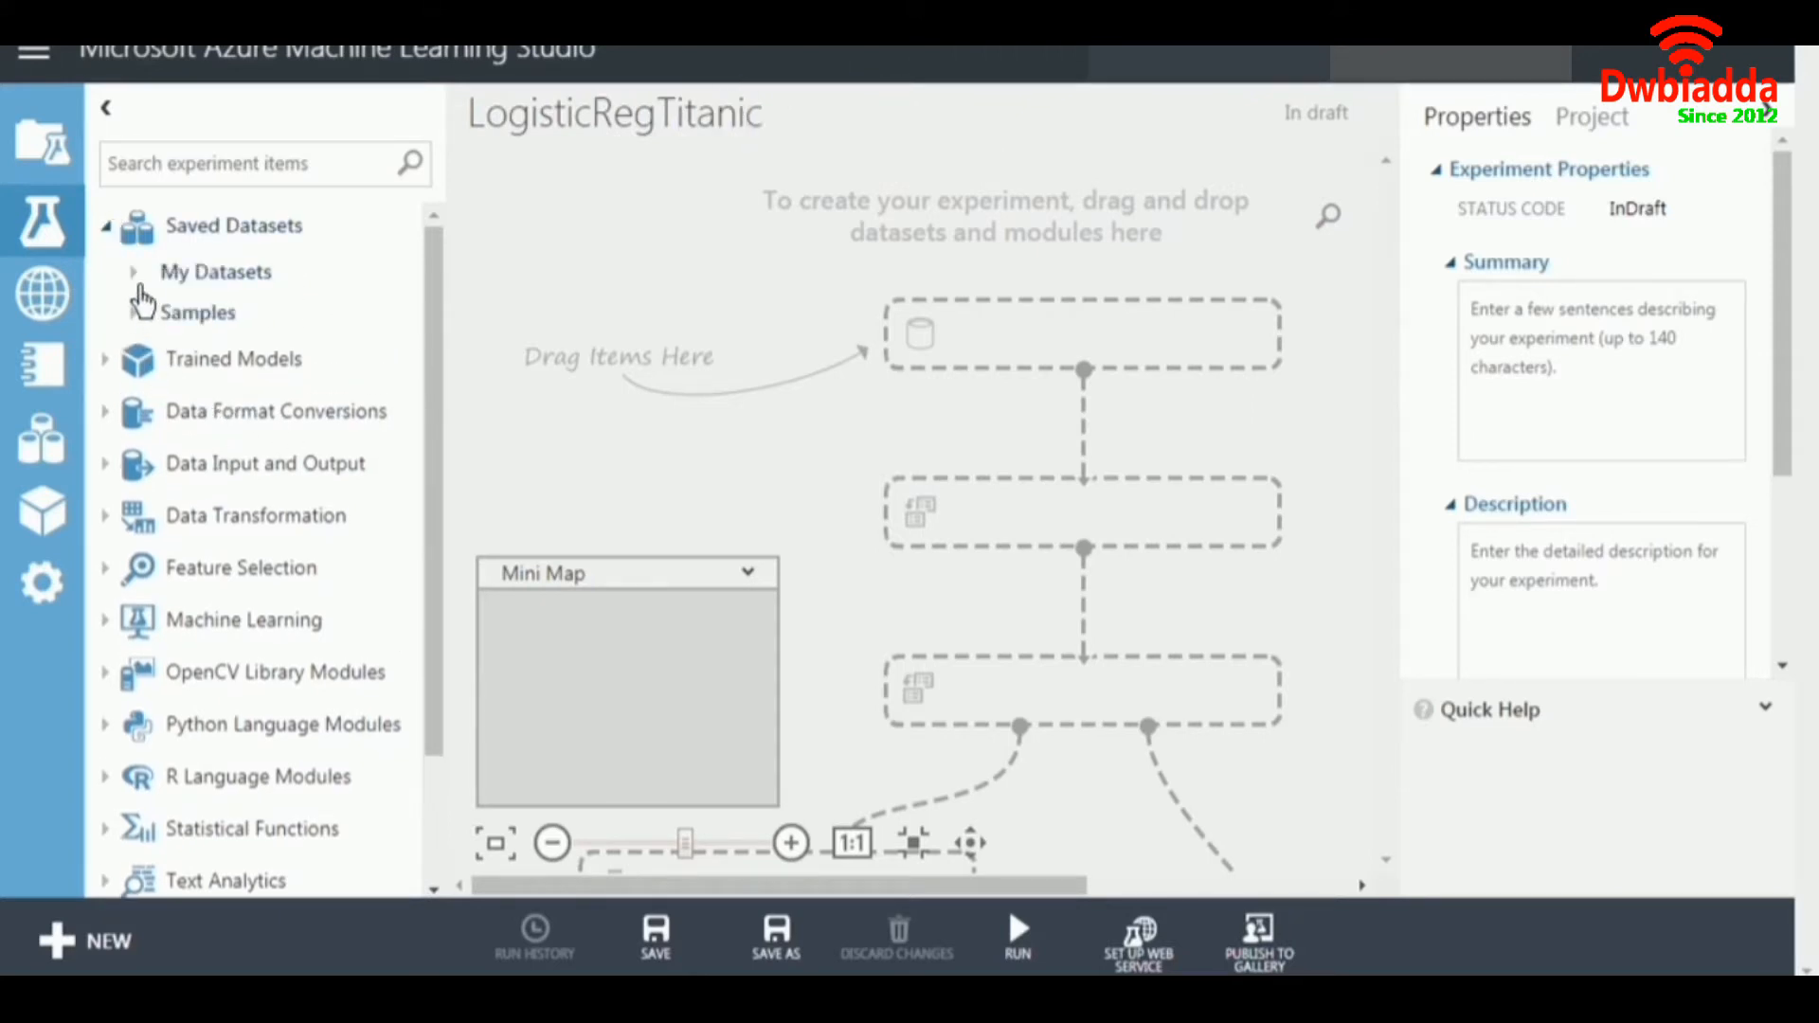
click(142, 273)
drag(203, 381, 989, 236)
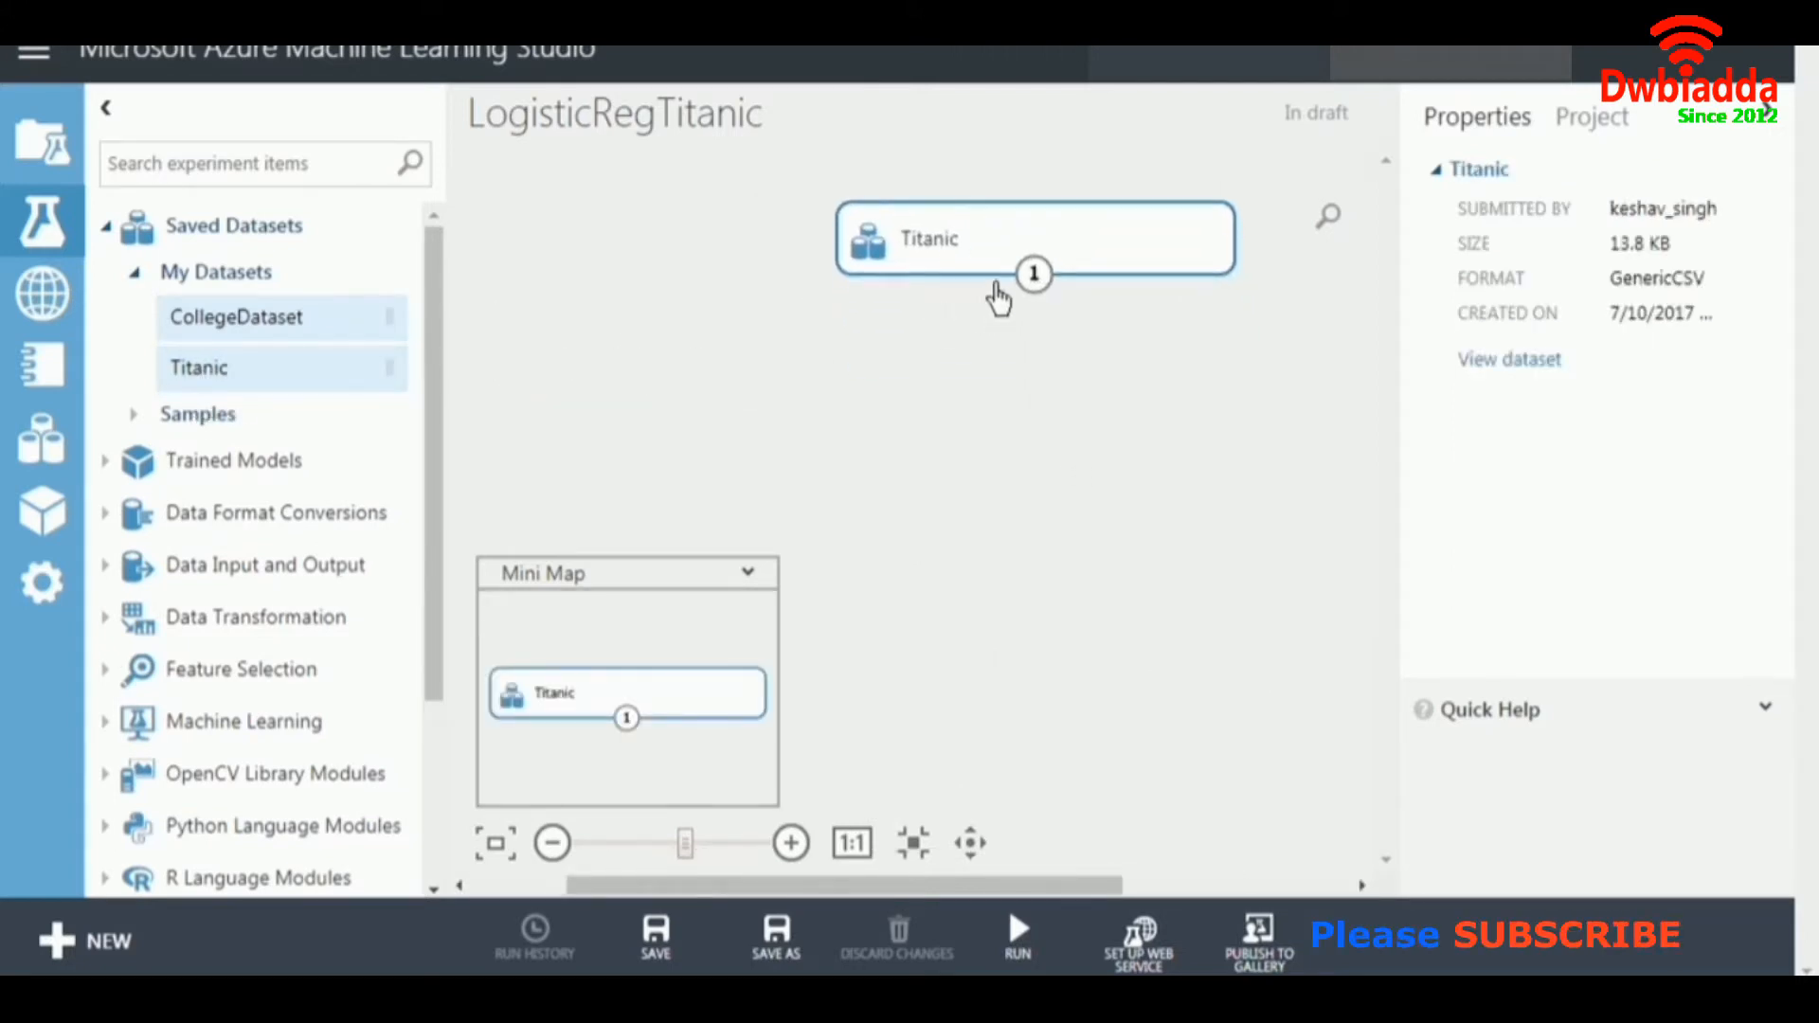
Visualize the Titanic dataset and examine the statistics of the Survived, Pclass, Sex and Embarked columns.
right_click(1034, 248)
mouse_move(1116, 481)
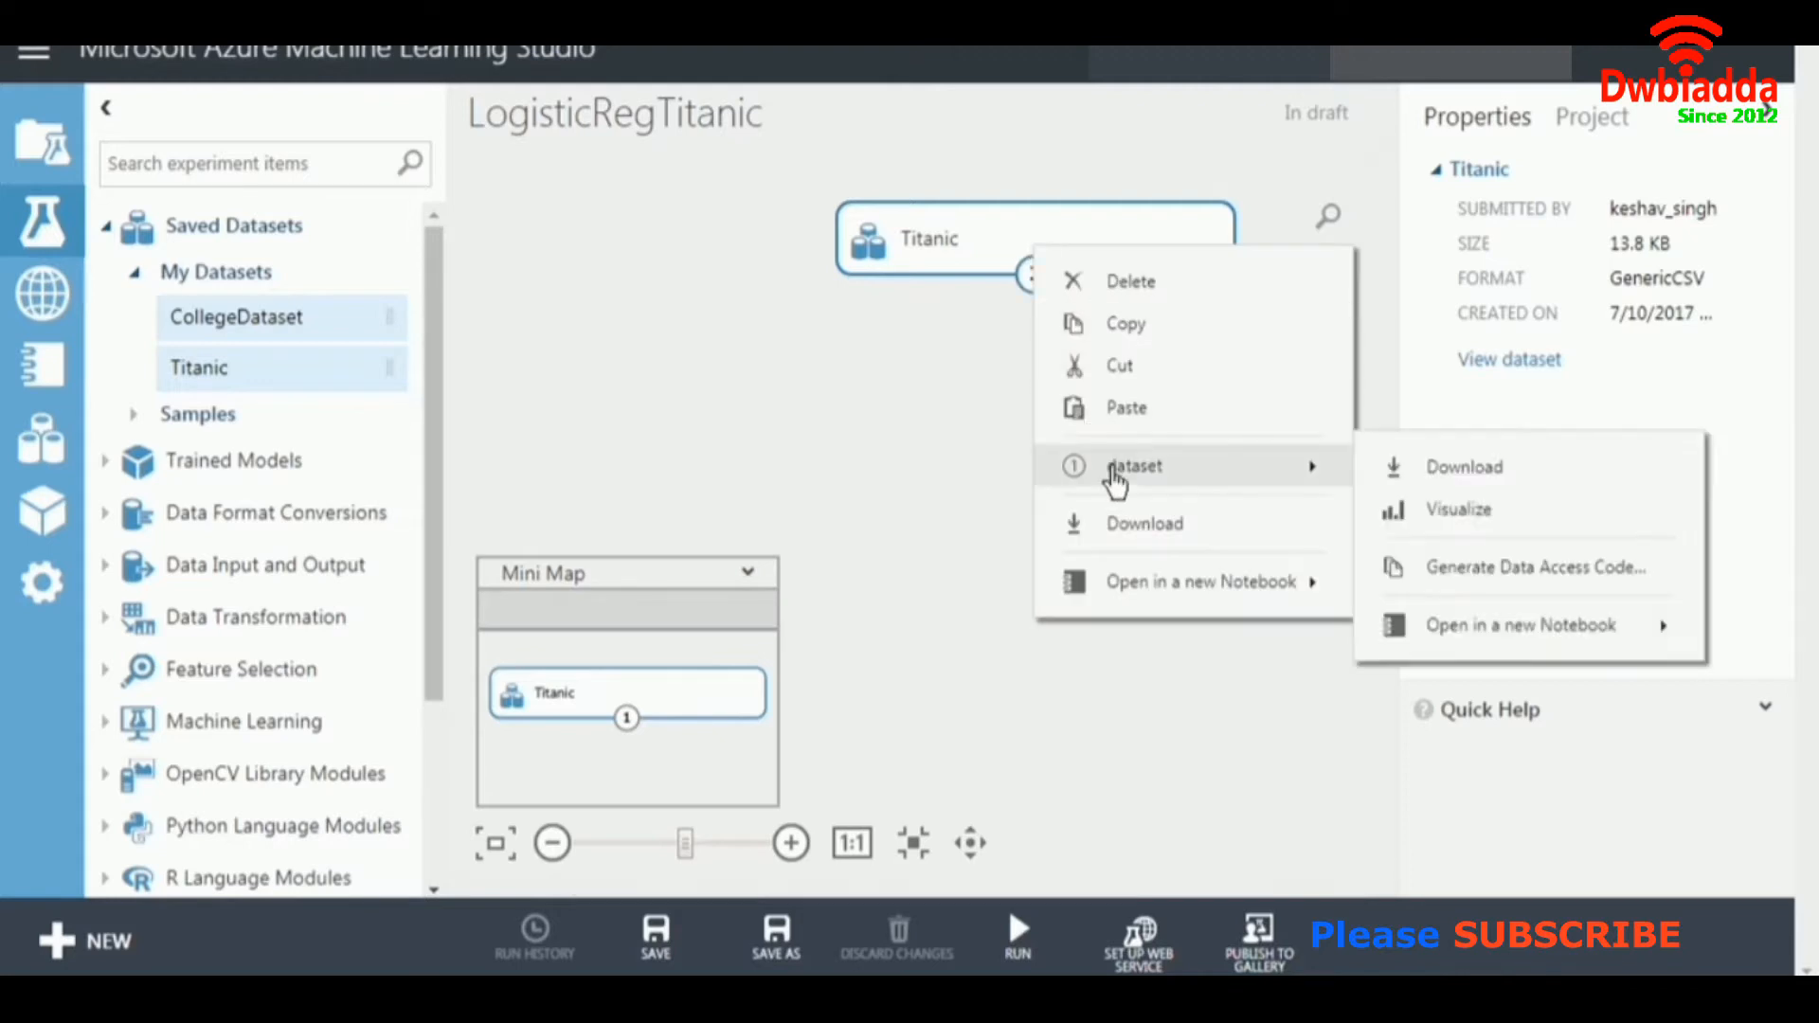
click(1431, 513)
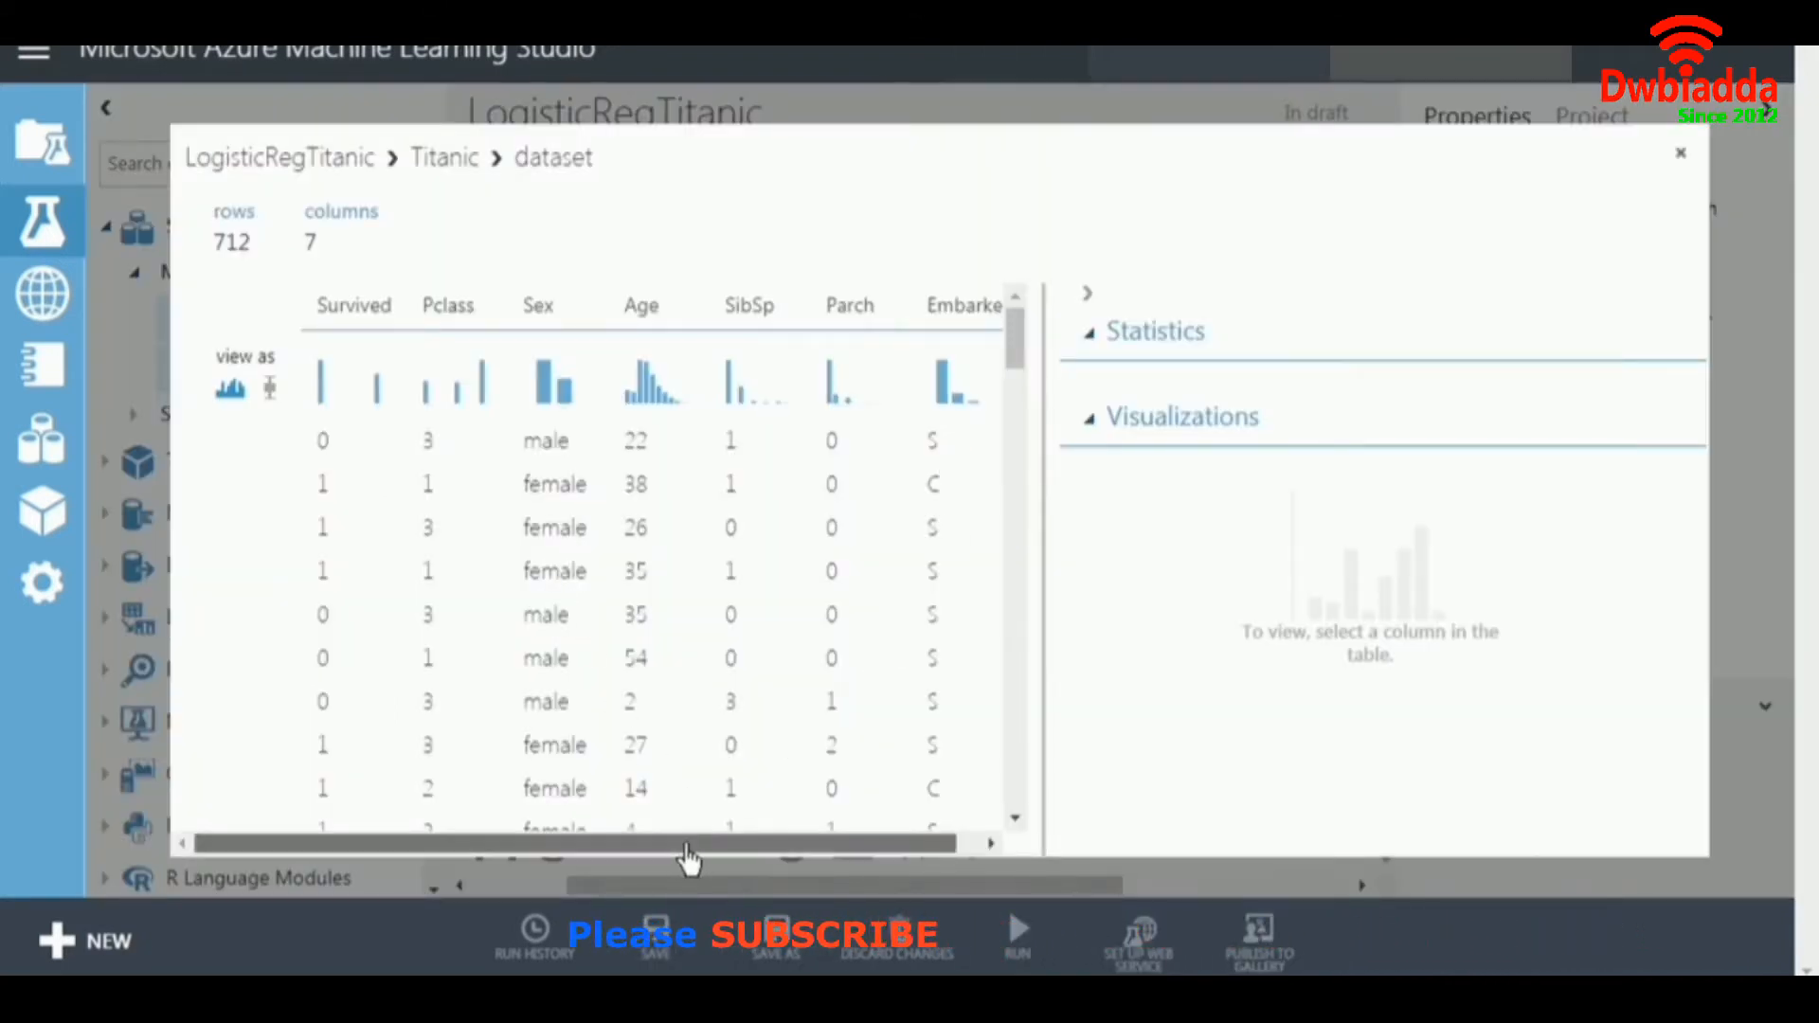
drag(692, 843, 734, 848)
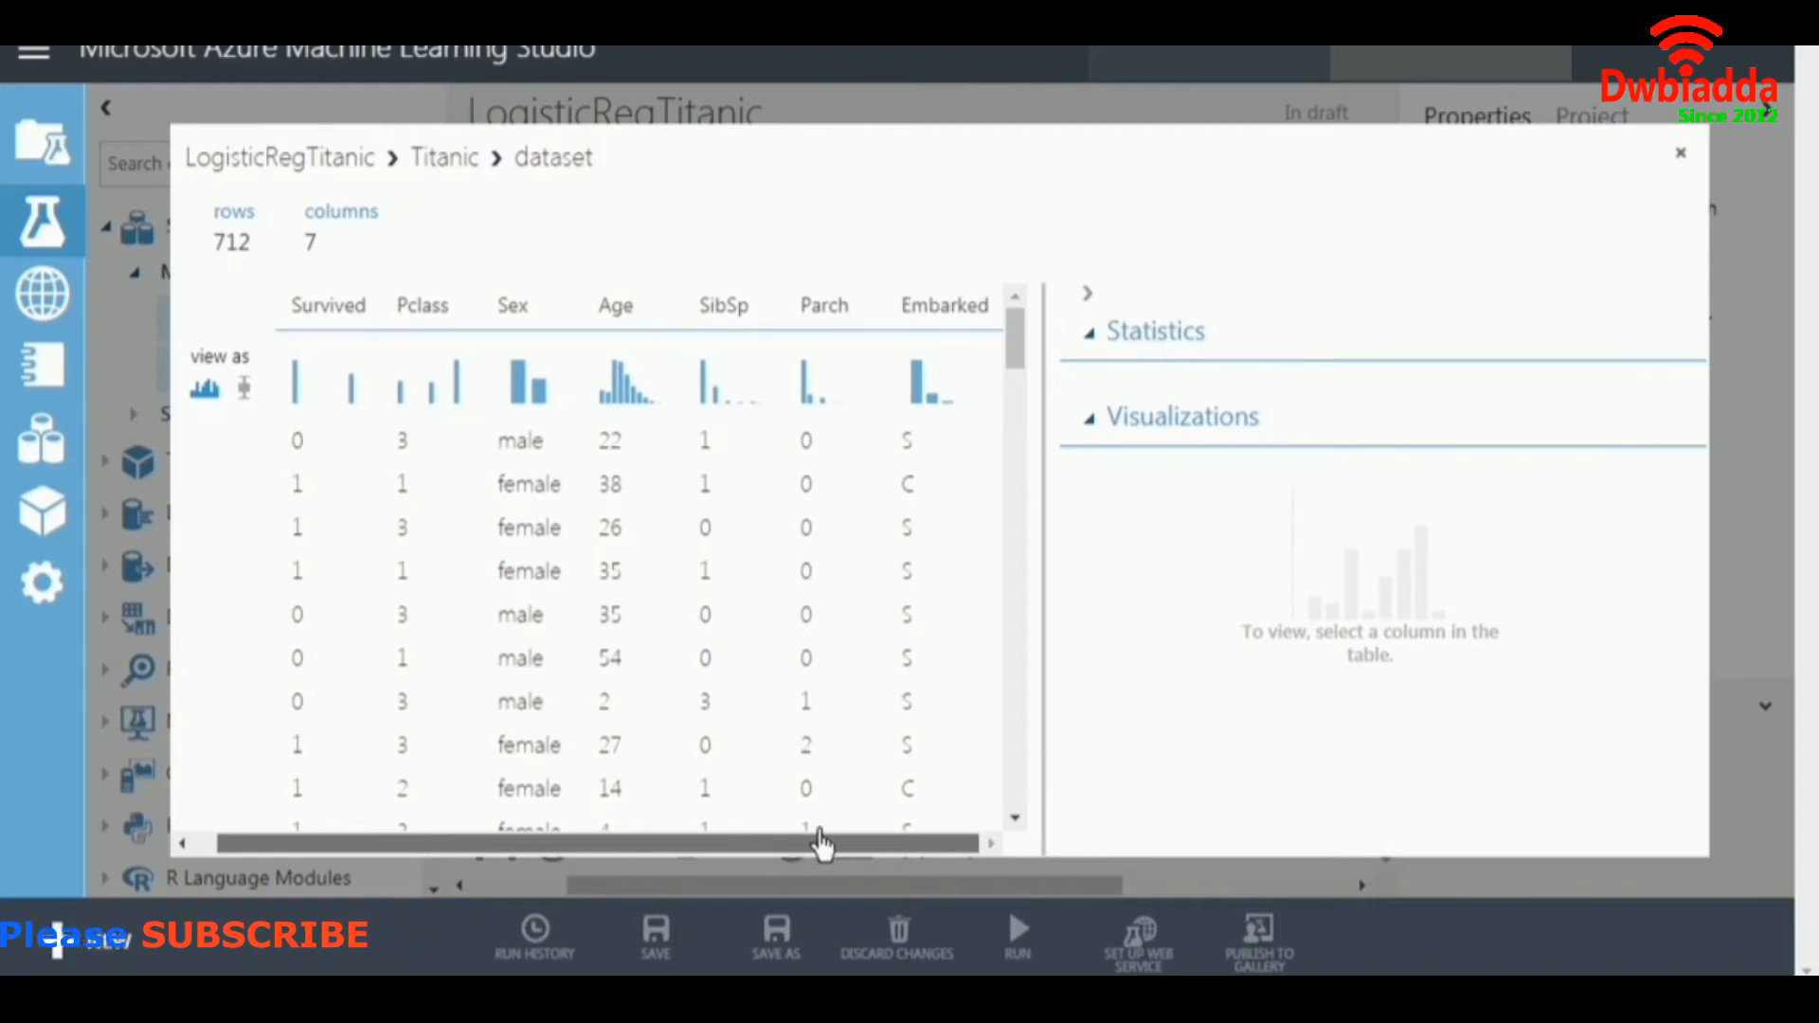
click(318, 370)
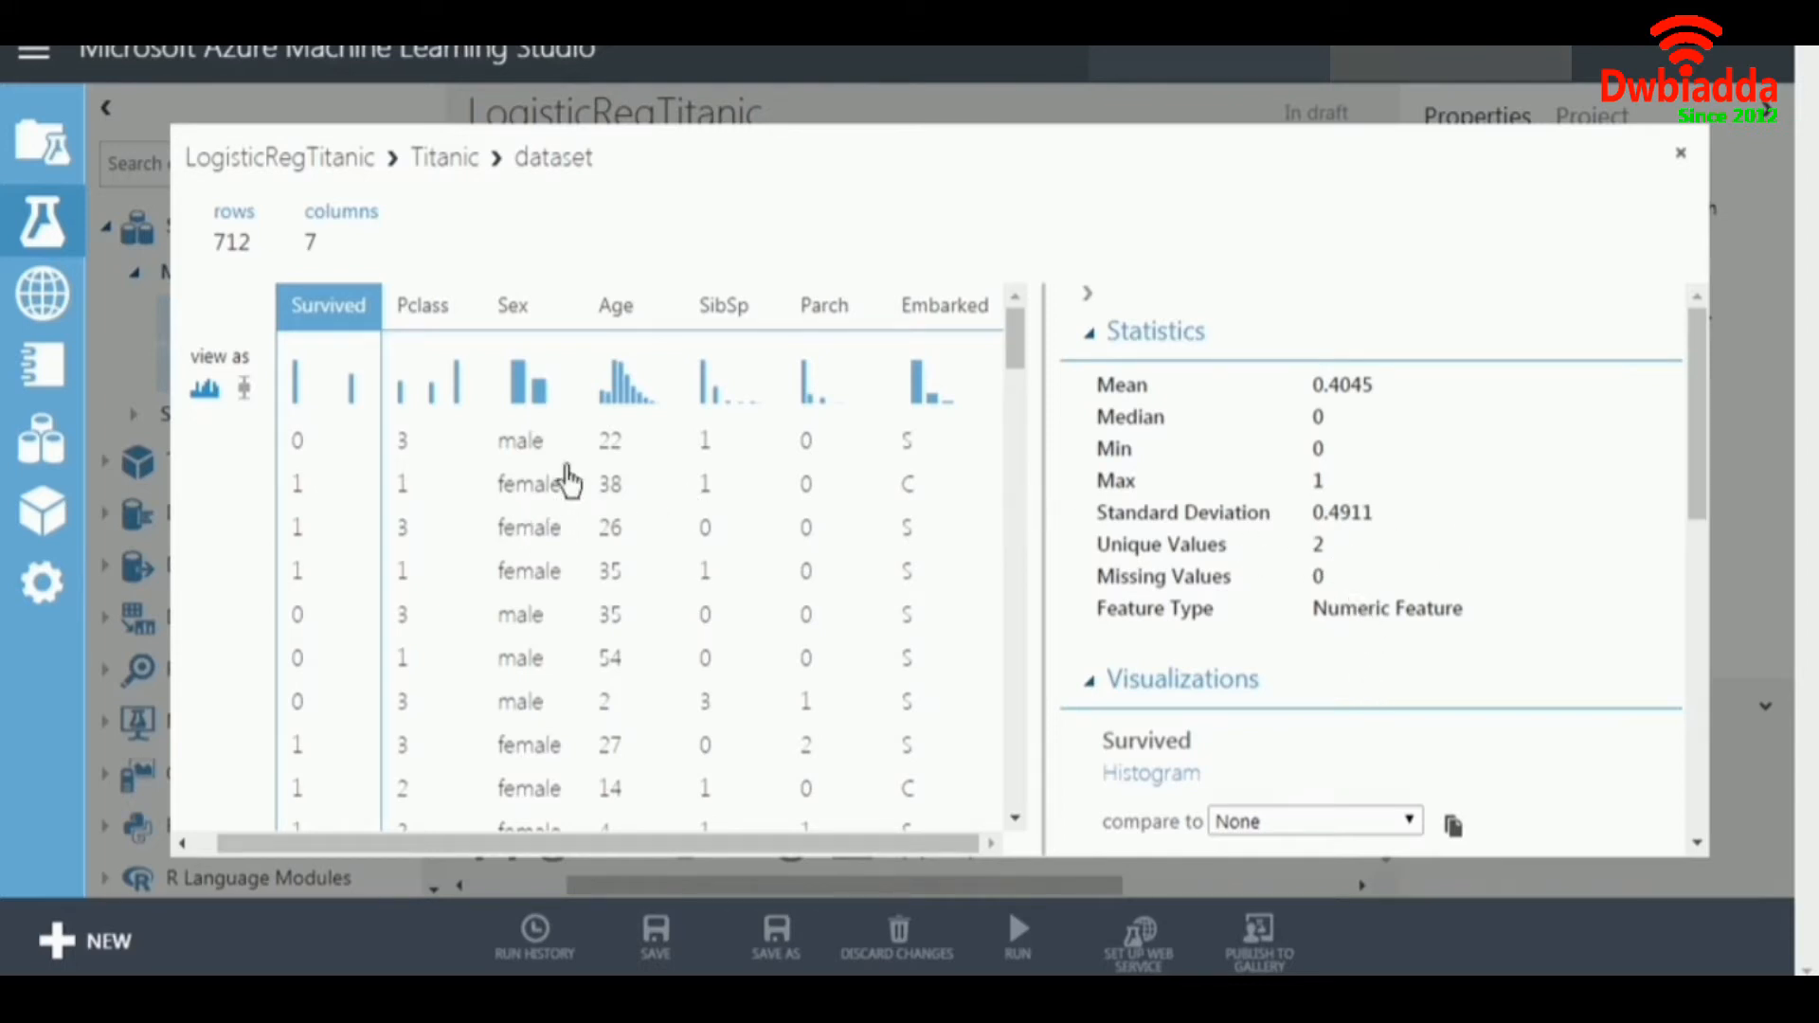
click(431, 341)
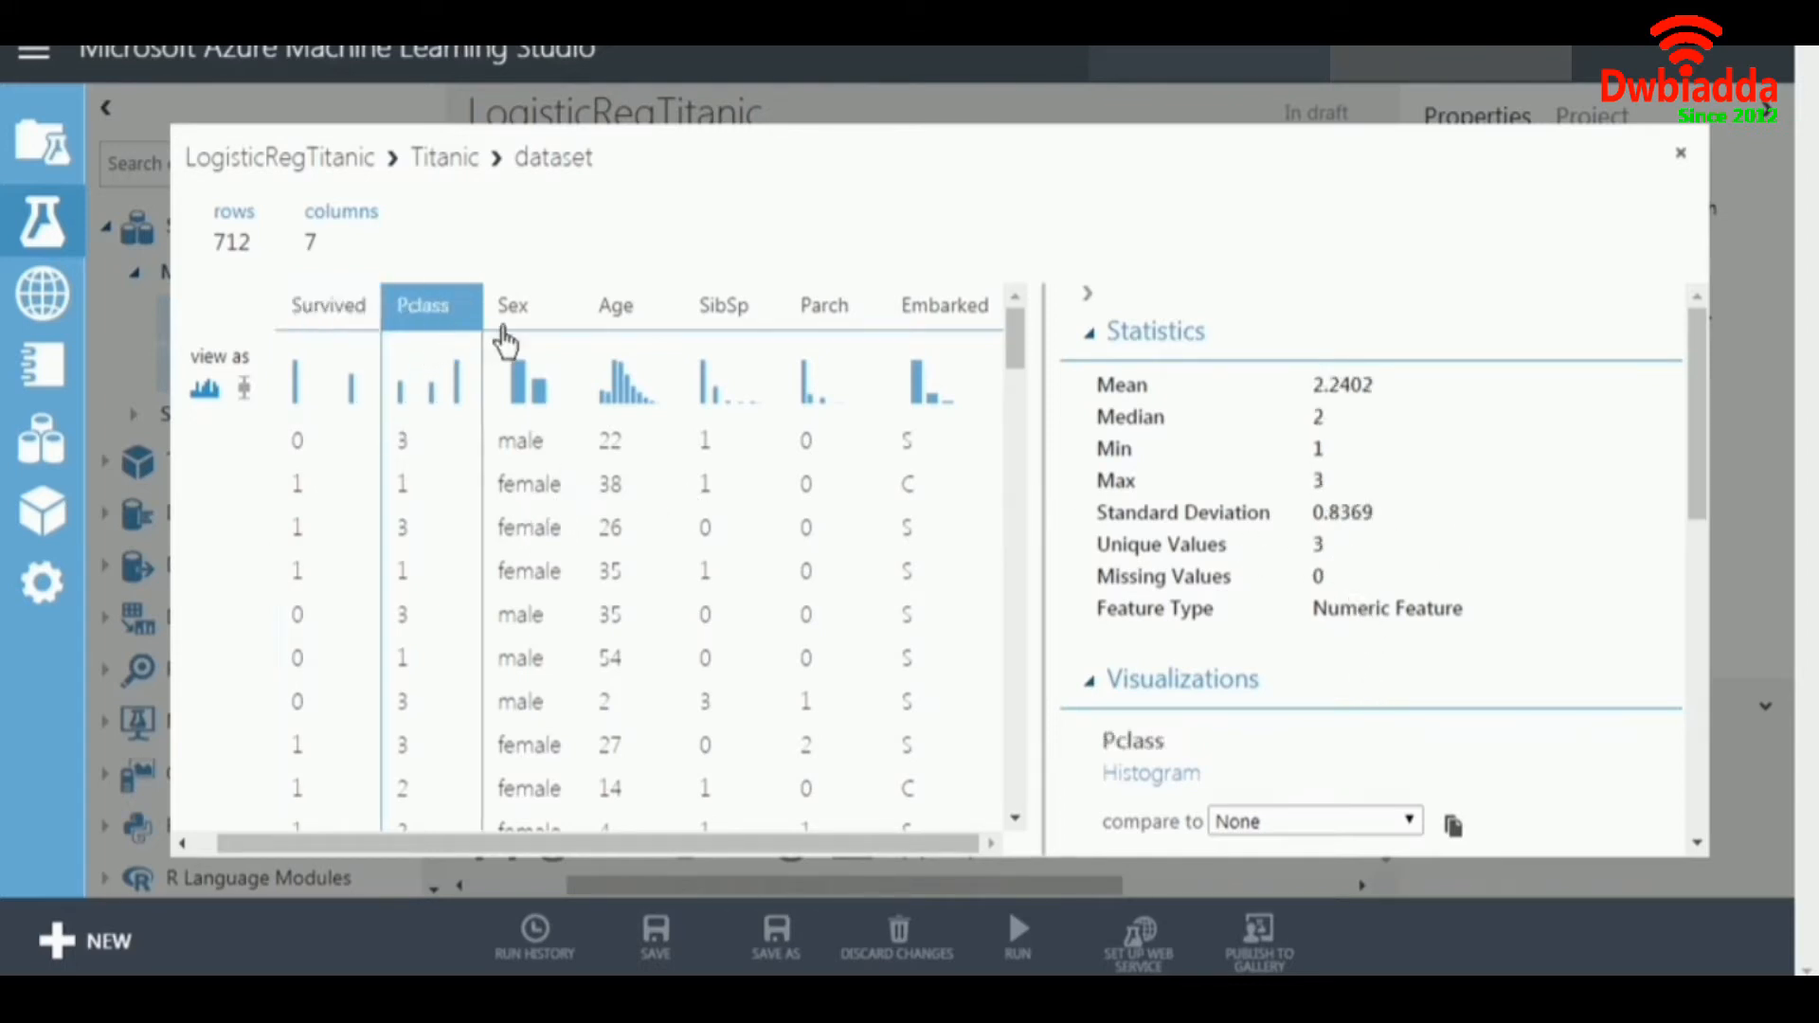
click(527, 326)
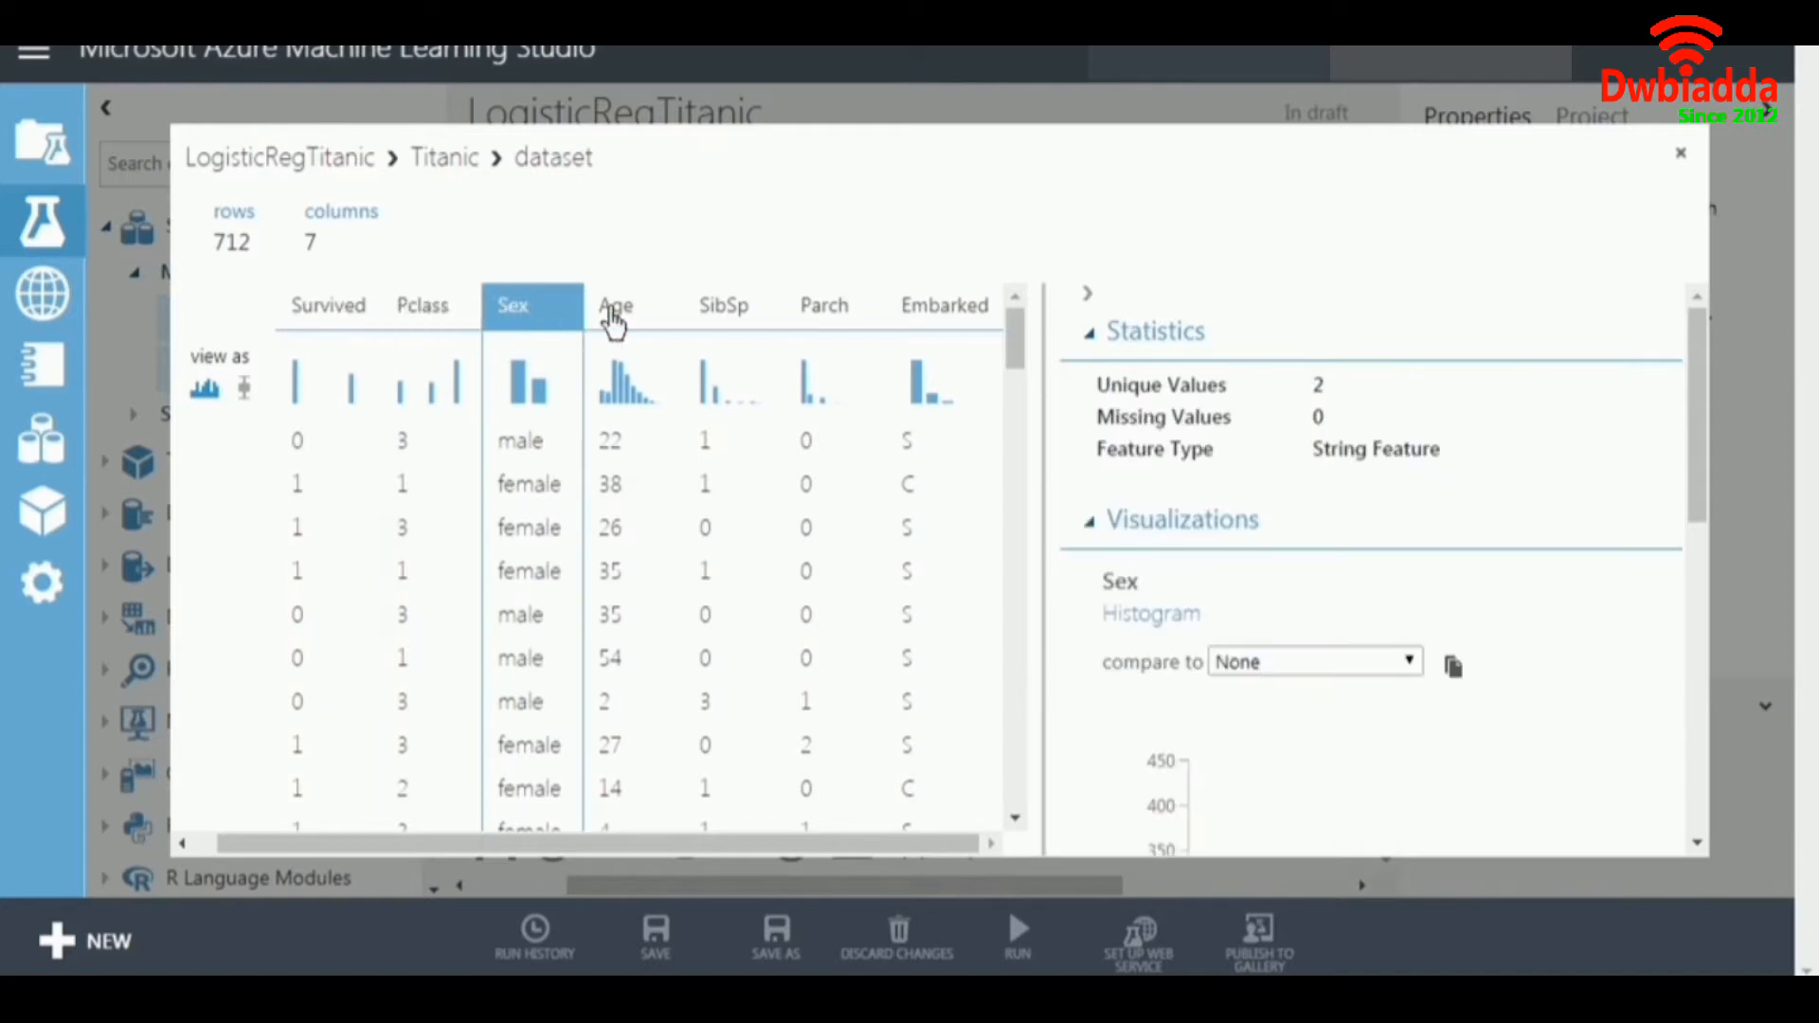
click(918, 322)
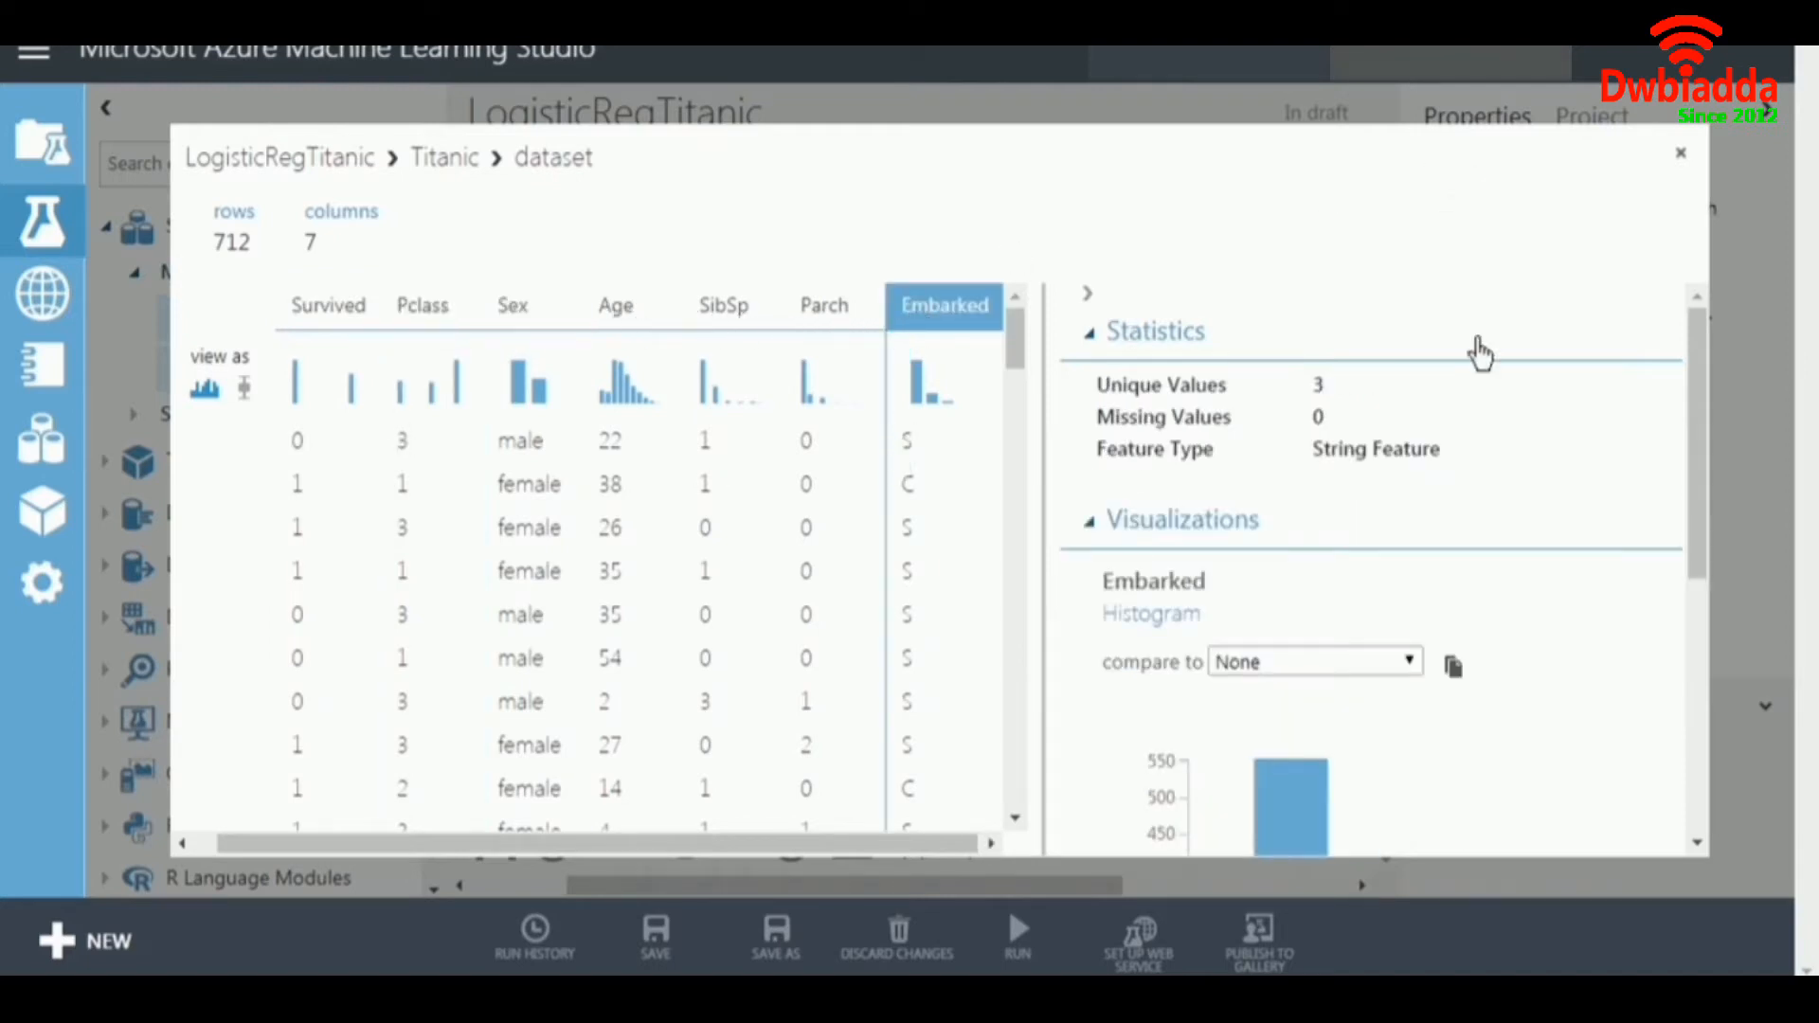
scroll(1466, 531, down, 5)
scroll(1465, 531, up, 5)
click(1682, 155)
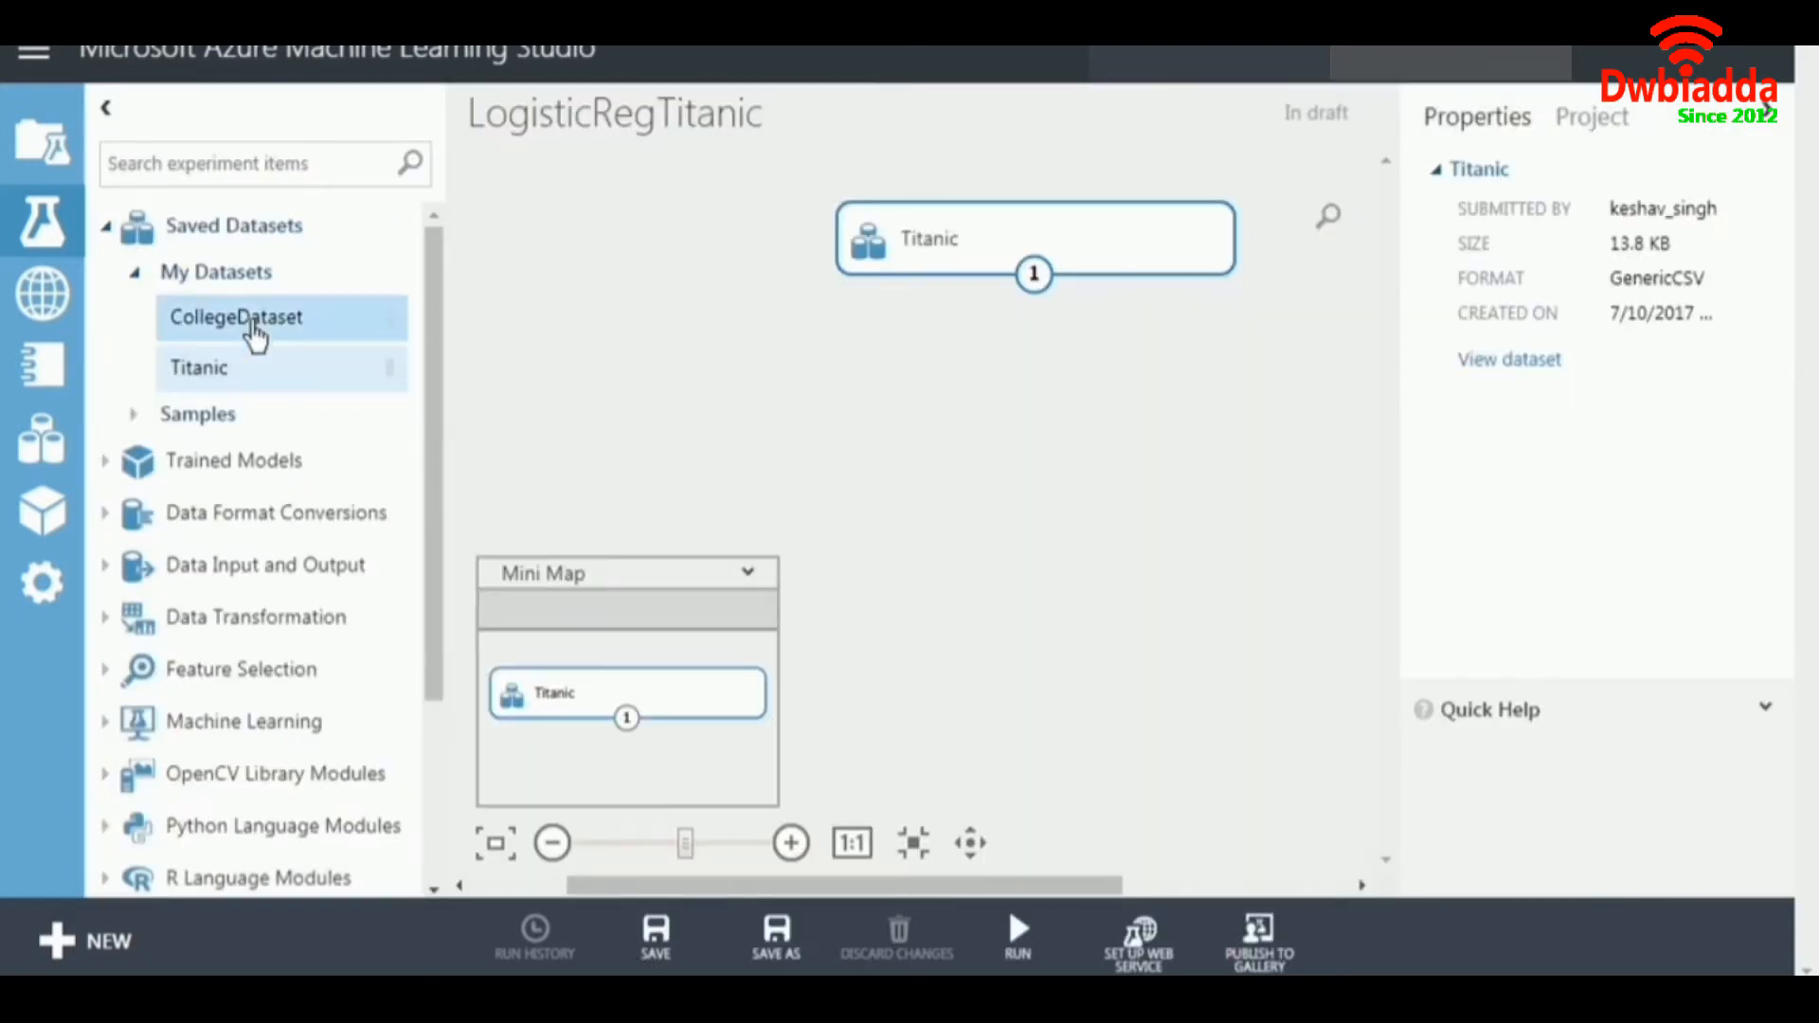
Add a Select Columns in Dataset module below the Titanic dataset and connect the dataset's output to it.
click(132, 274)
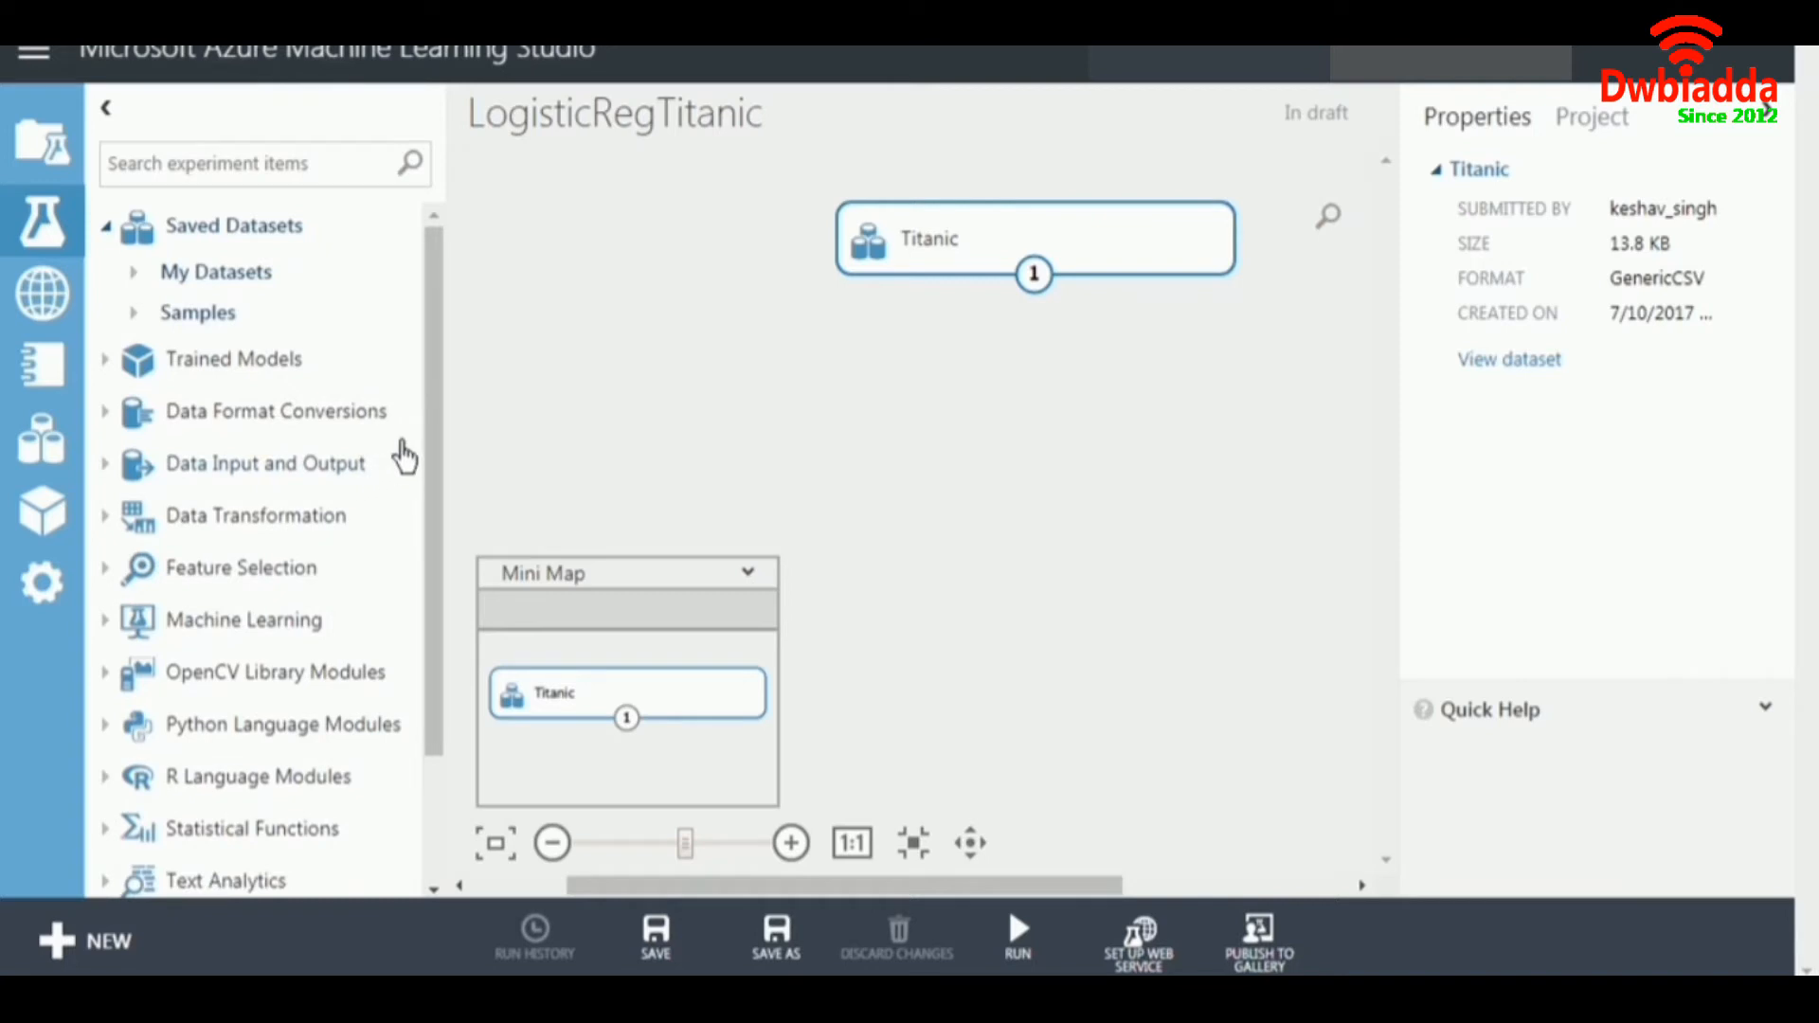
click(124, 523)
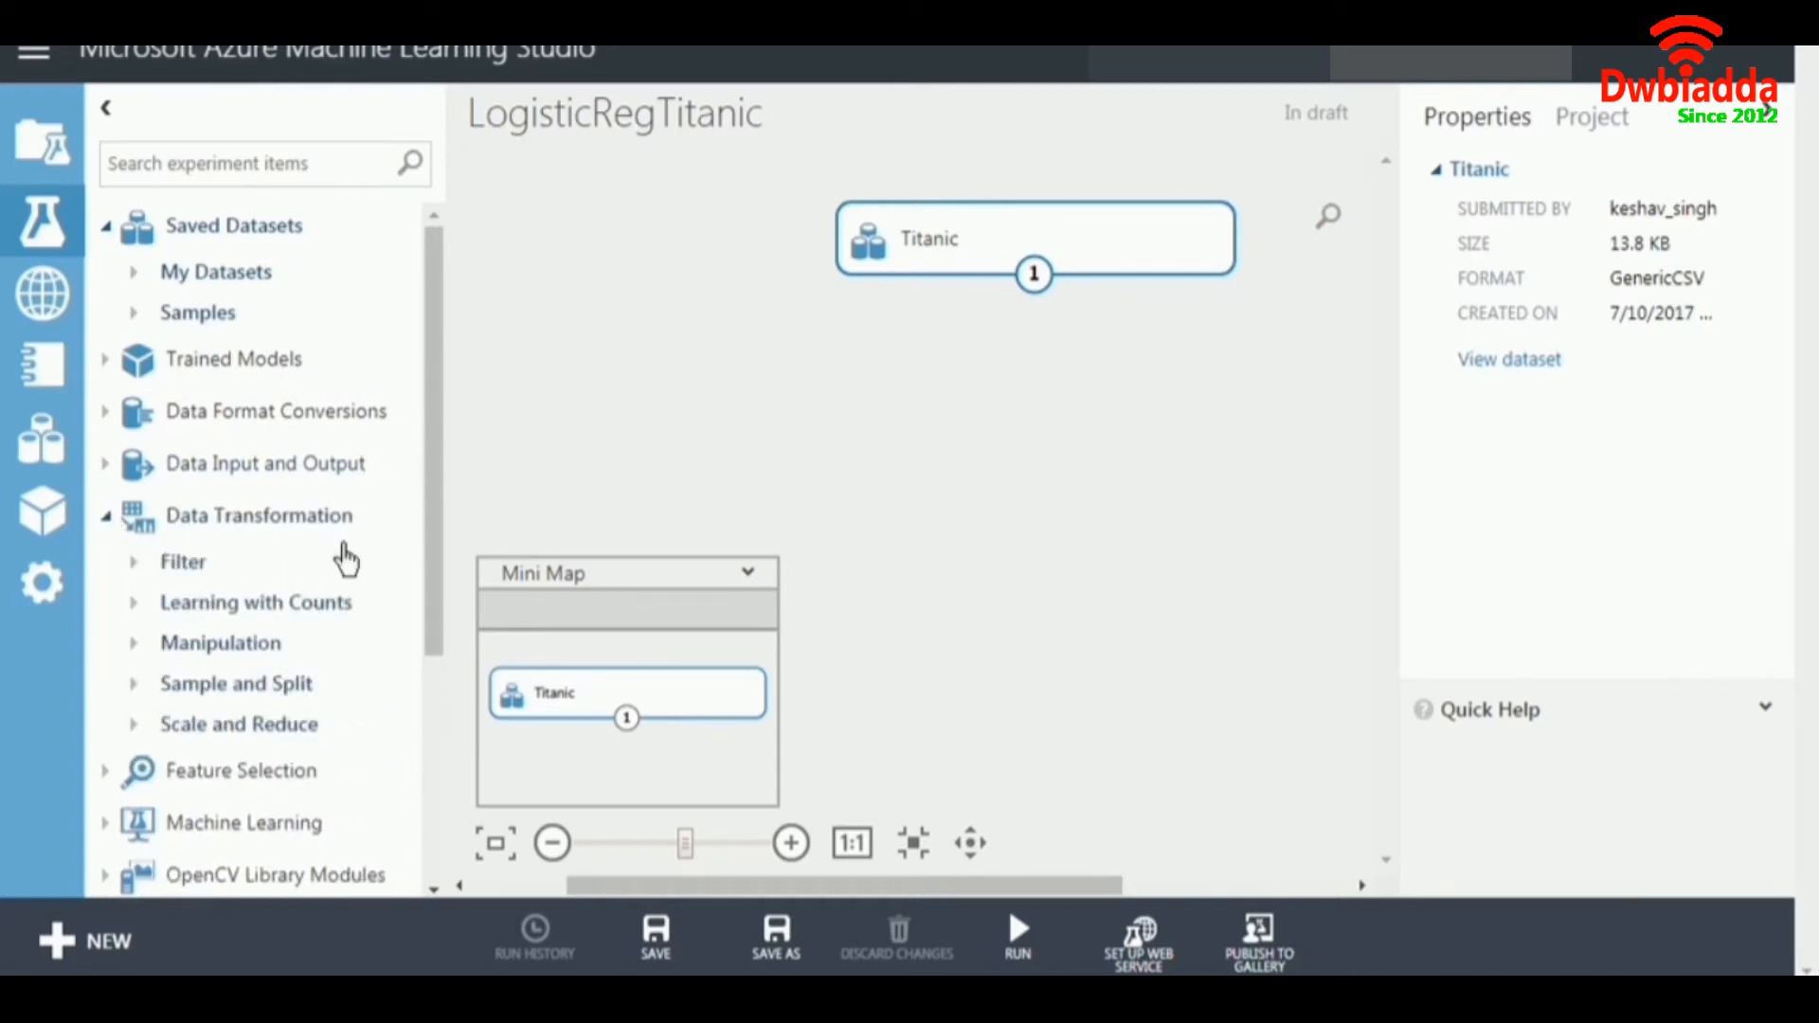
drag(430, 414, 438, 648)
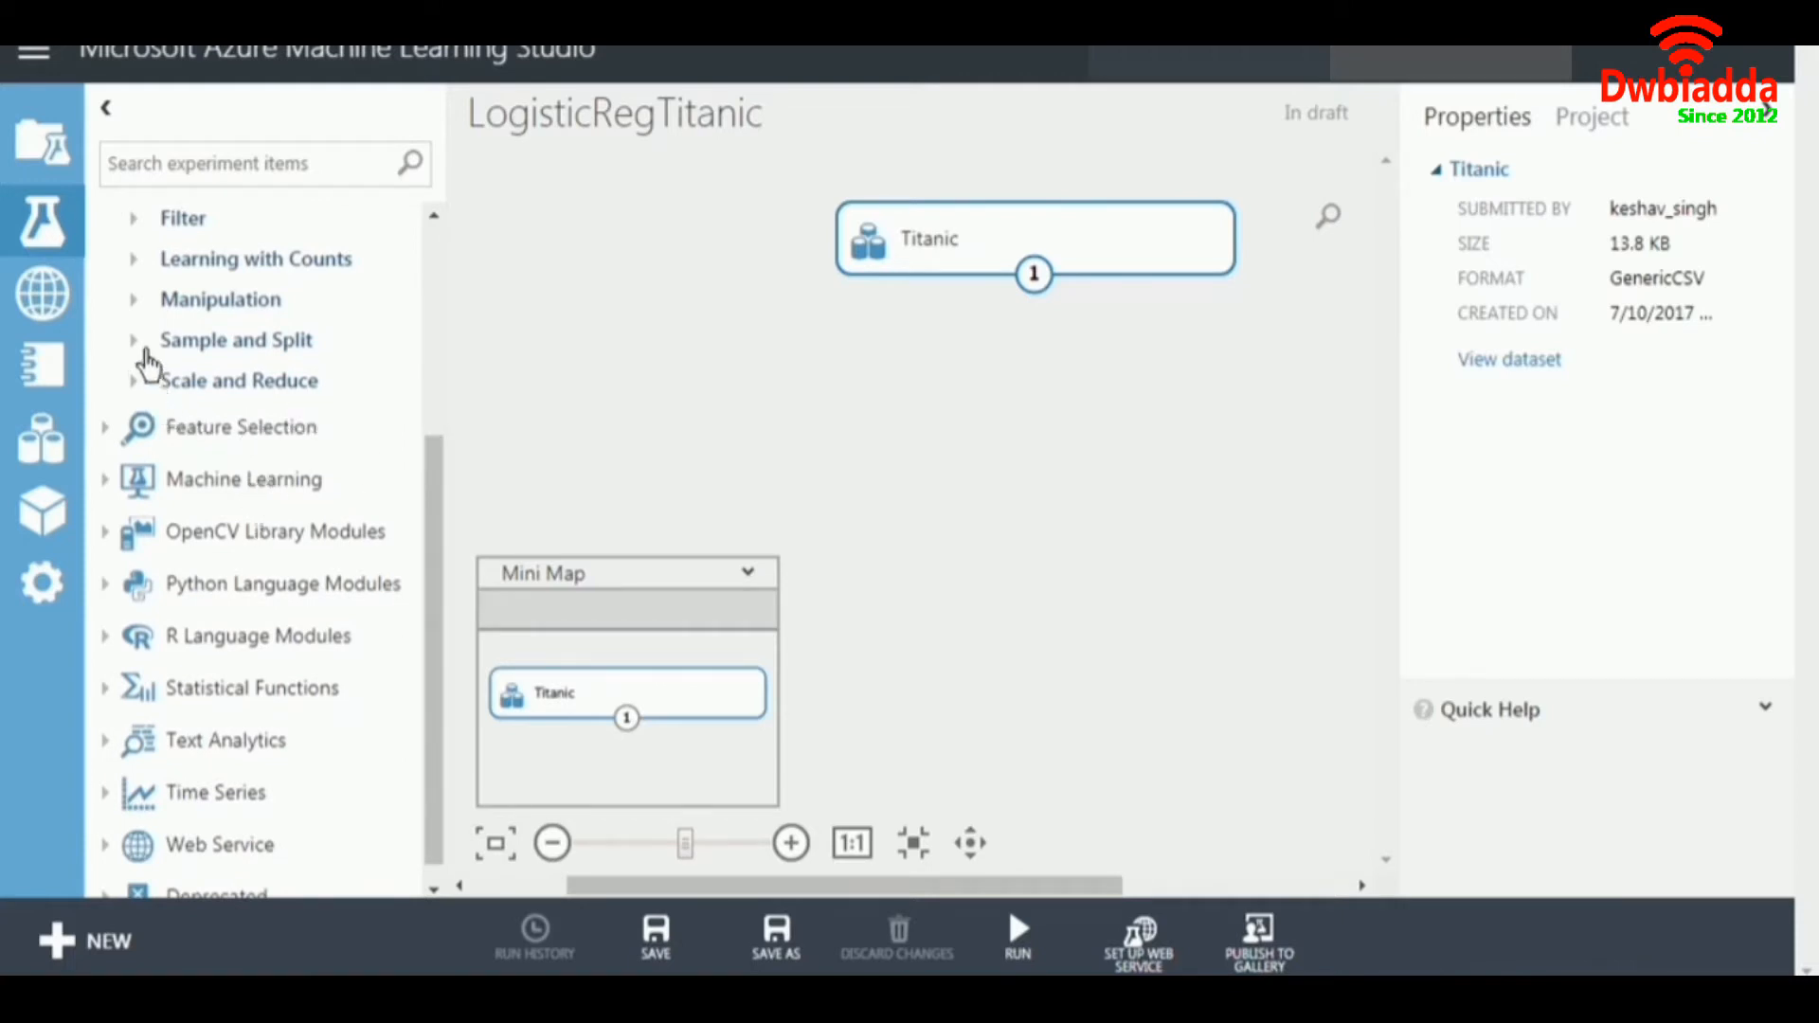
scroll(144, 482, up, 2)
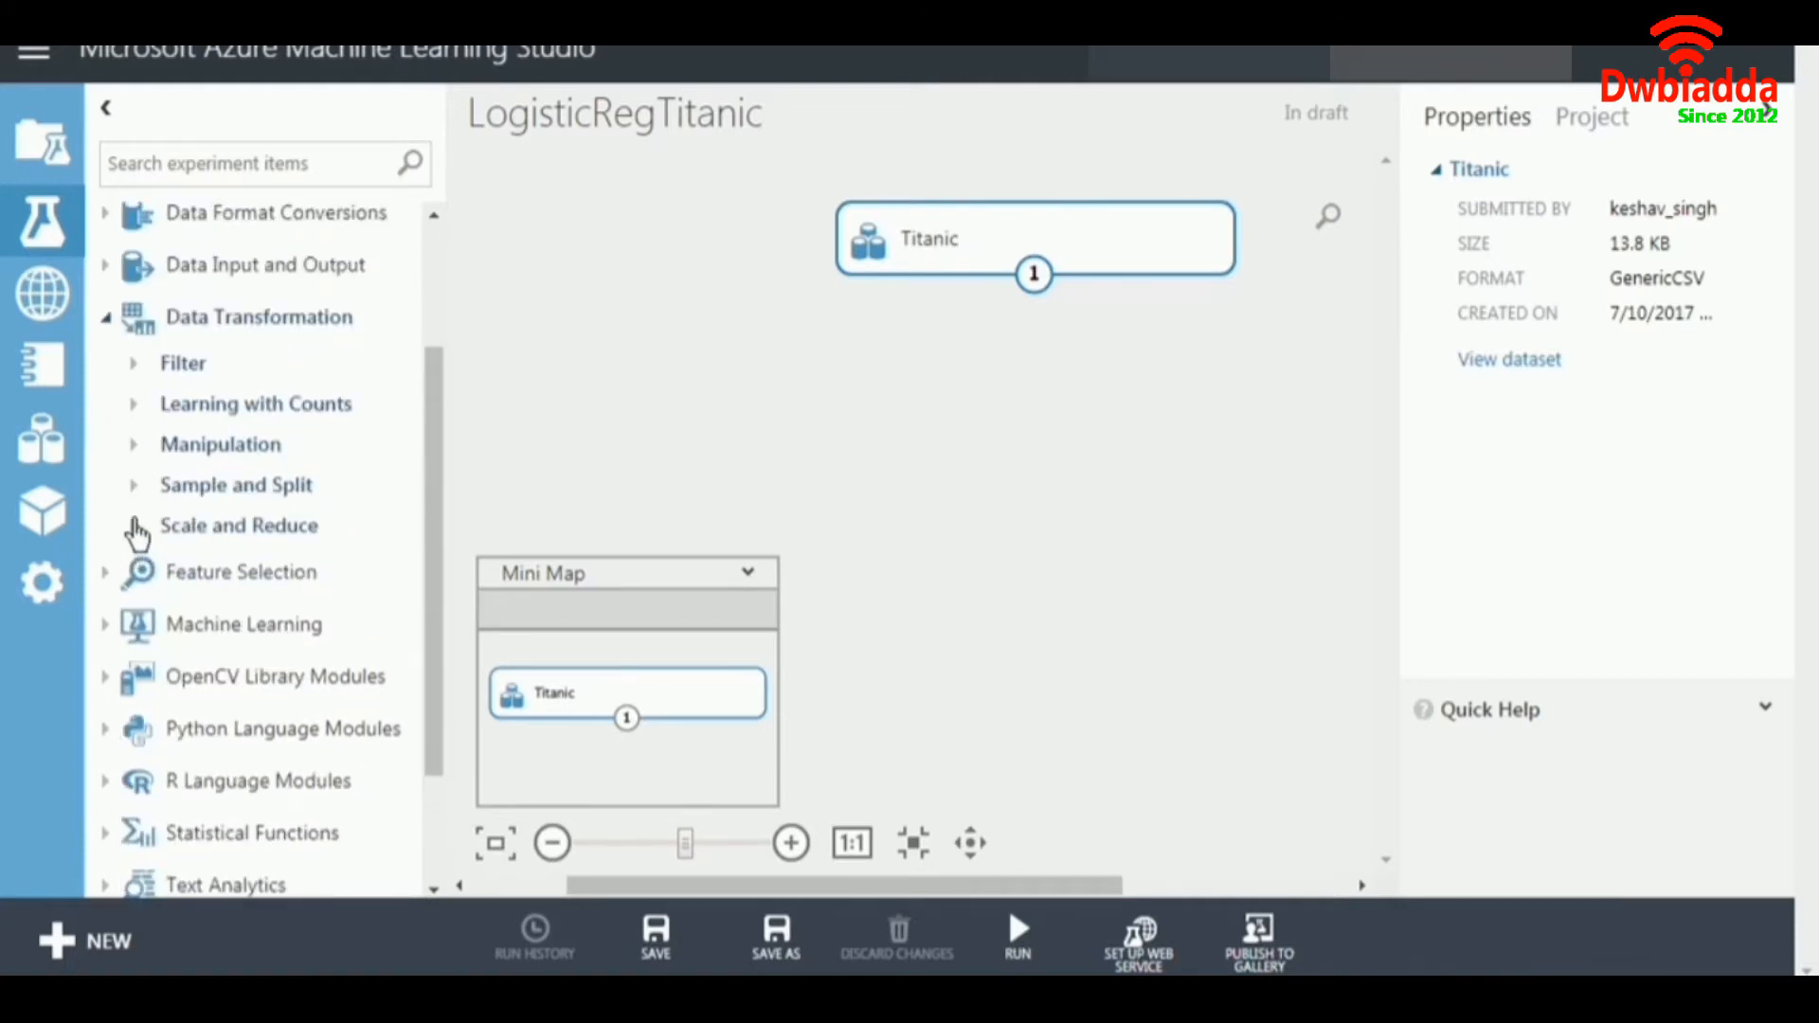
click(134, 490)
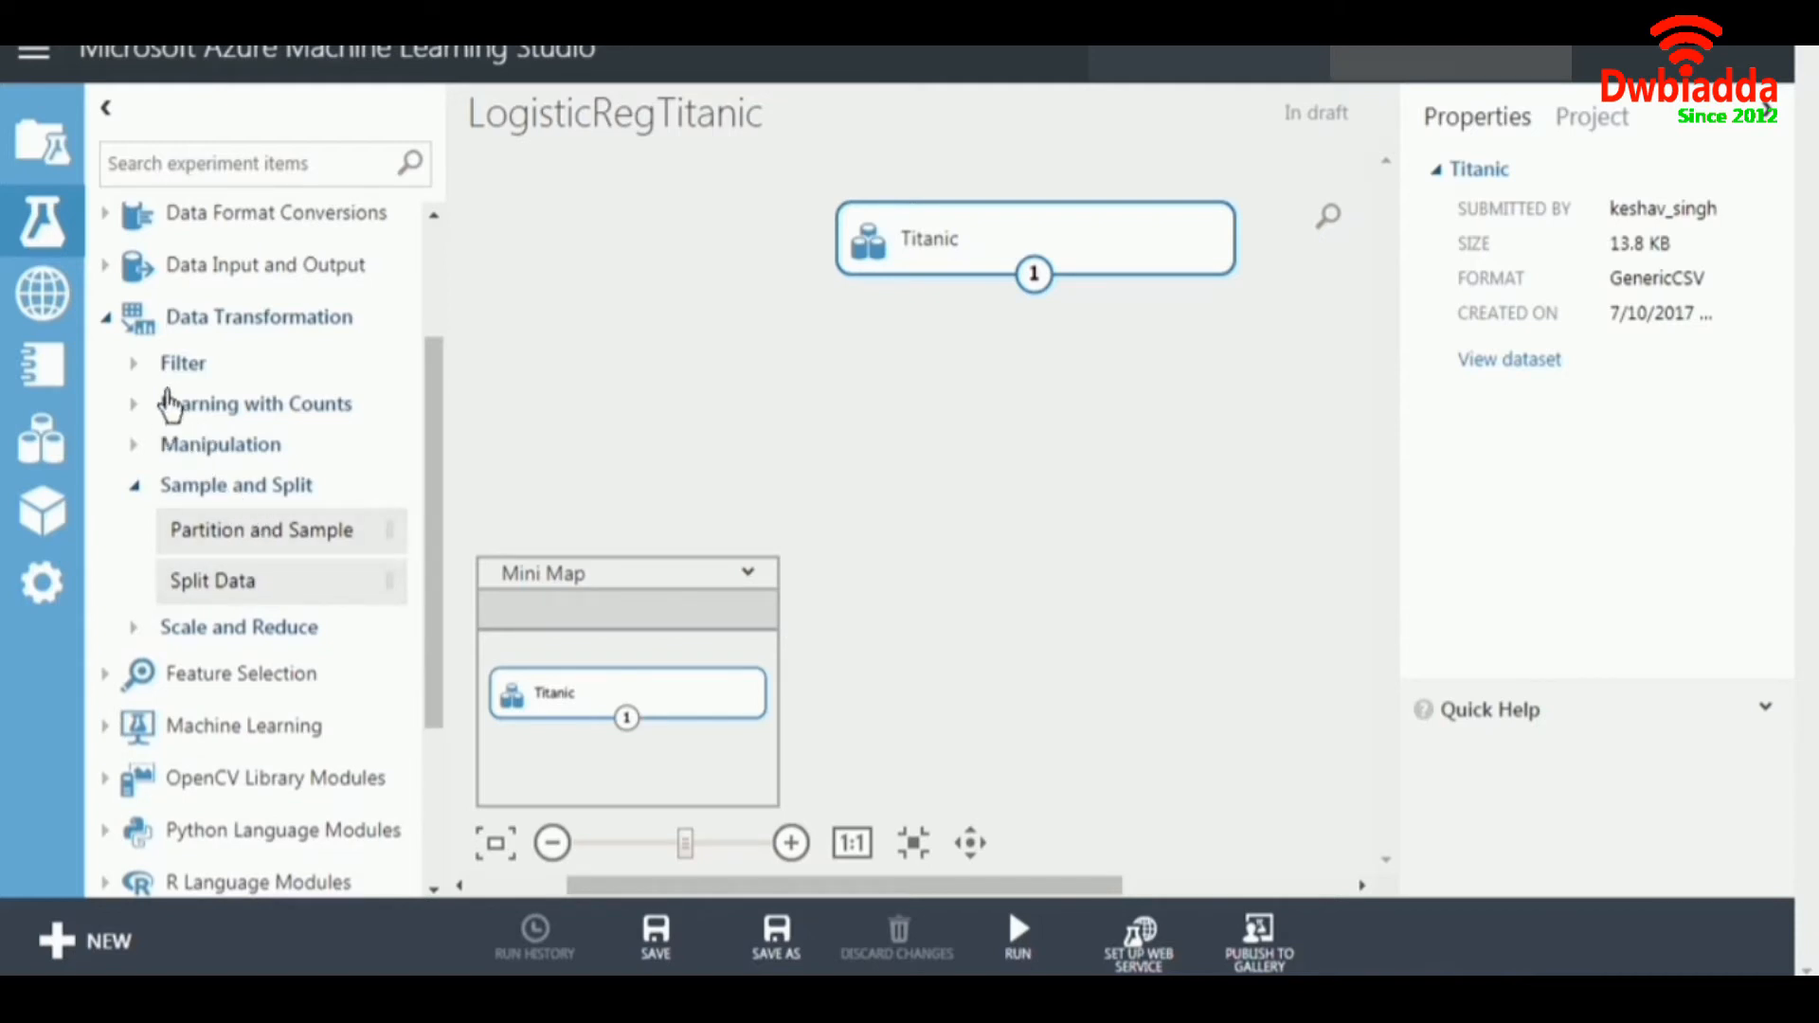
click(132, 441)
scroll(325, 498, down, 5)
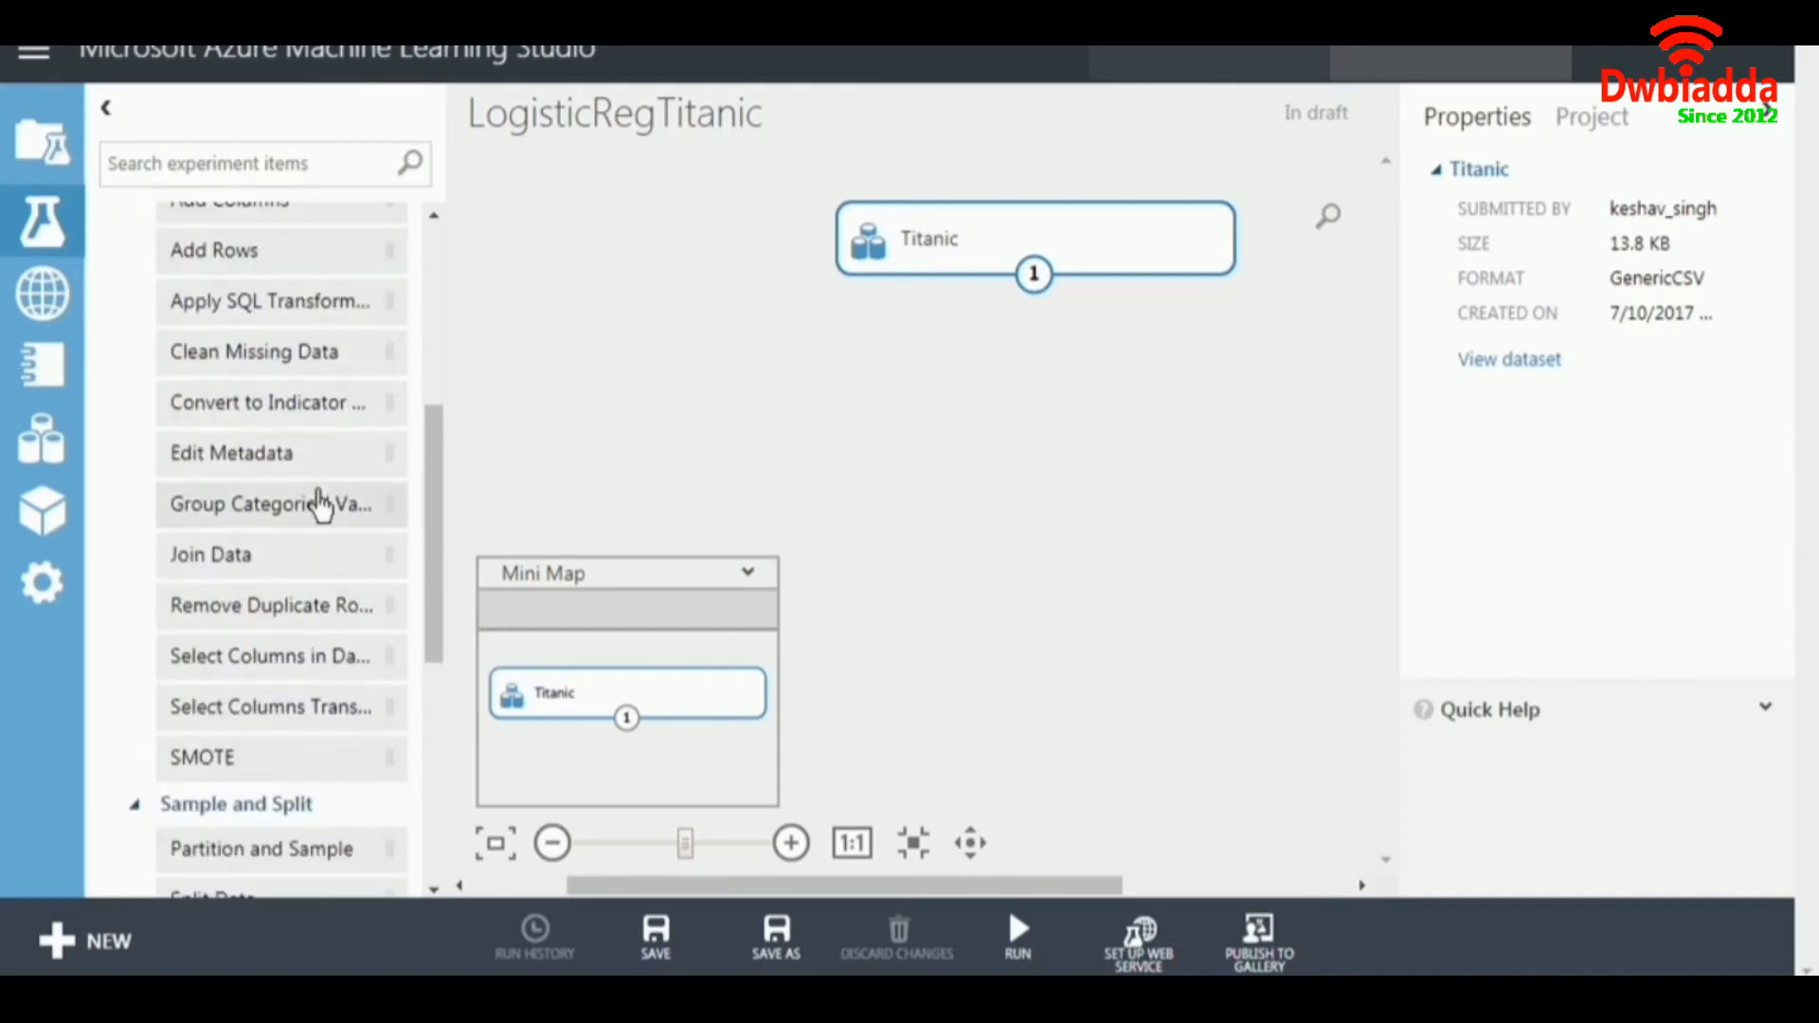
drag(252, 519, 1058, 370)
drag(1033, 274, 1050, 319)
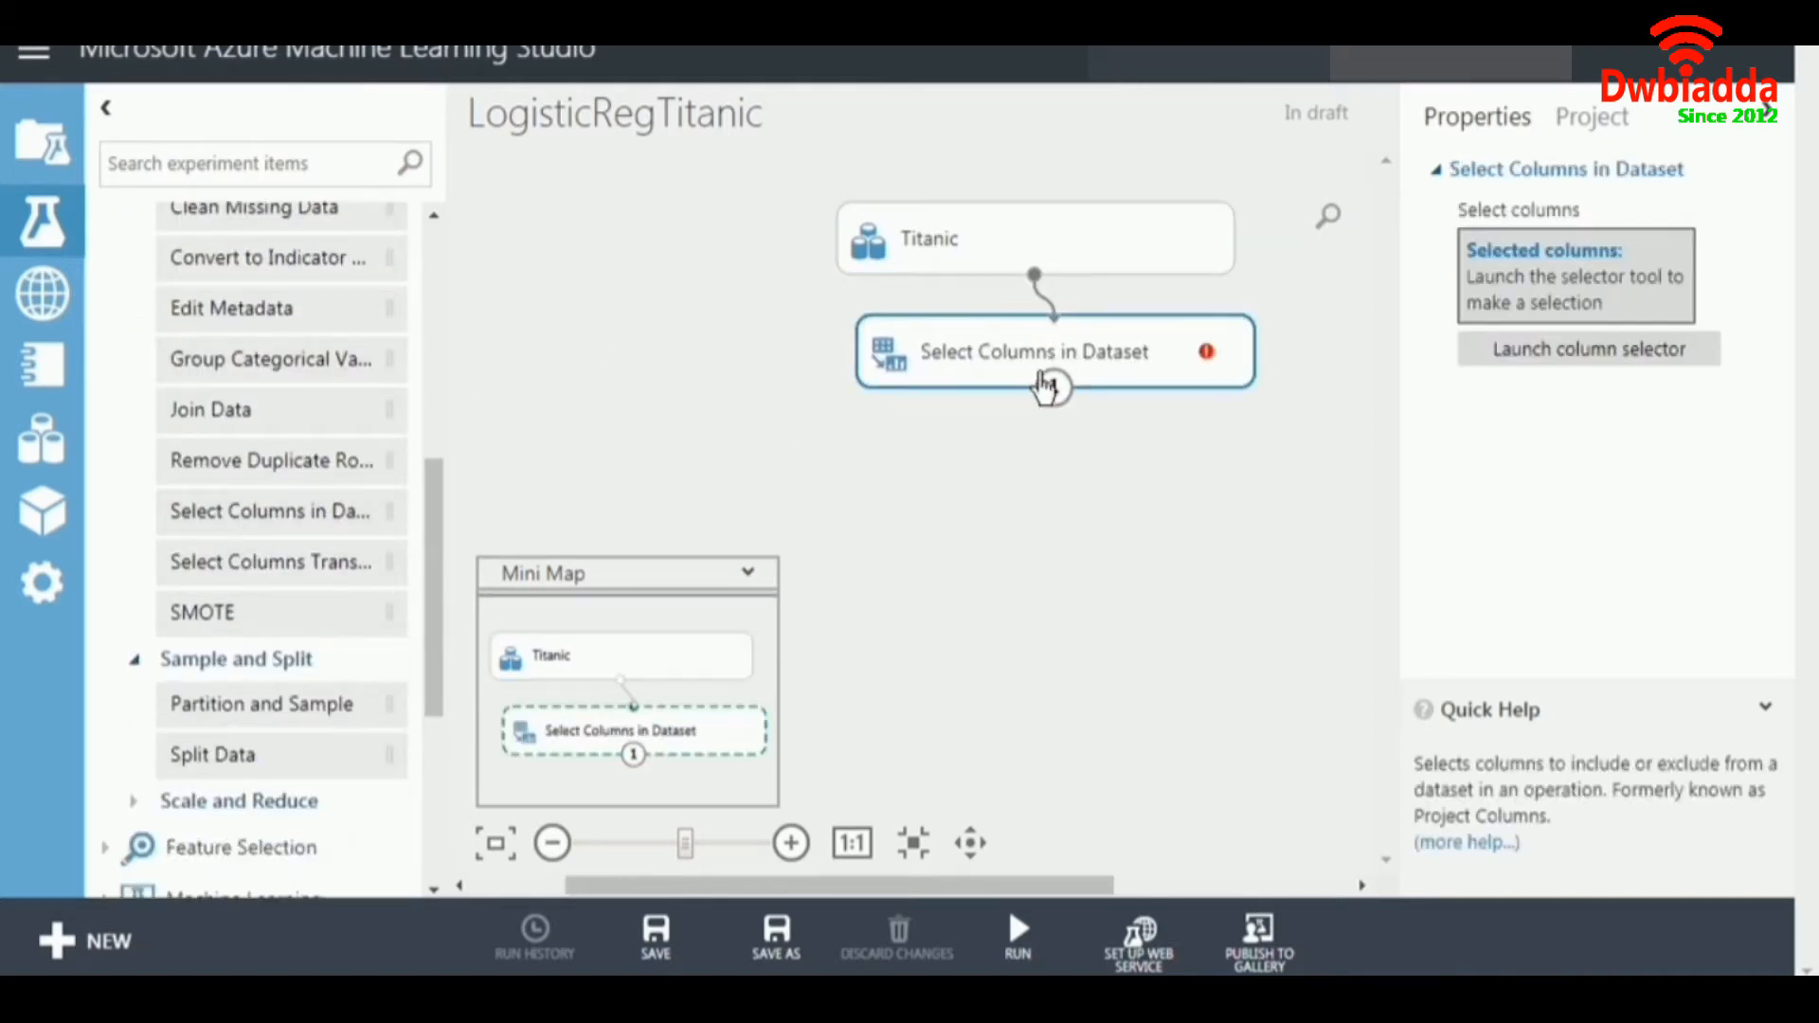
Include all columns, from Survived to Embarked, in the Select Columns in Dataset module.
click(1575, 346)
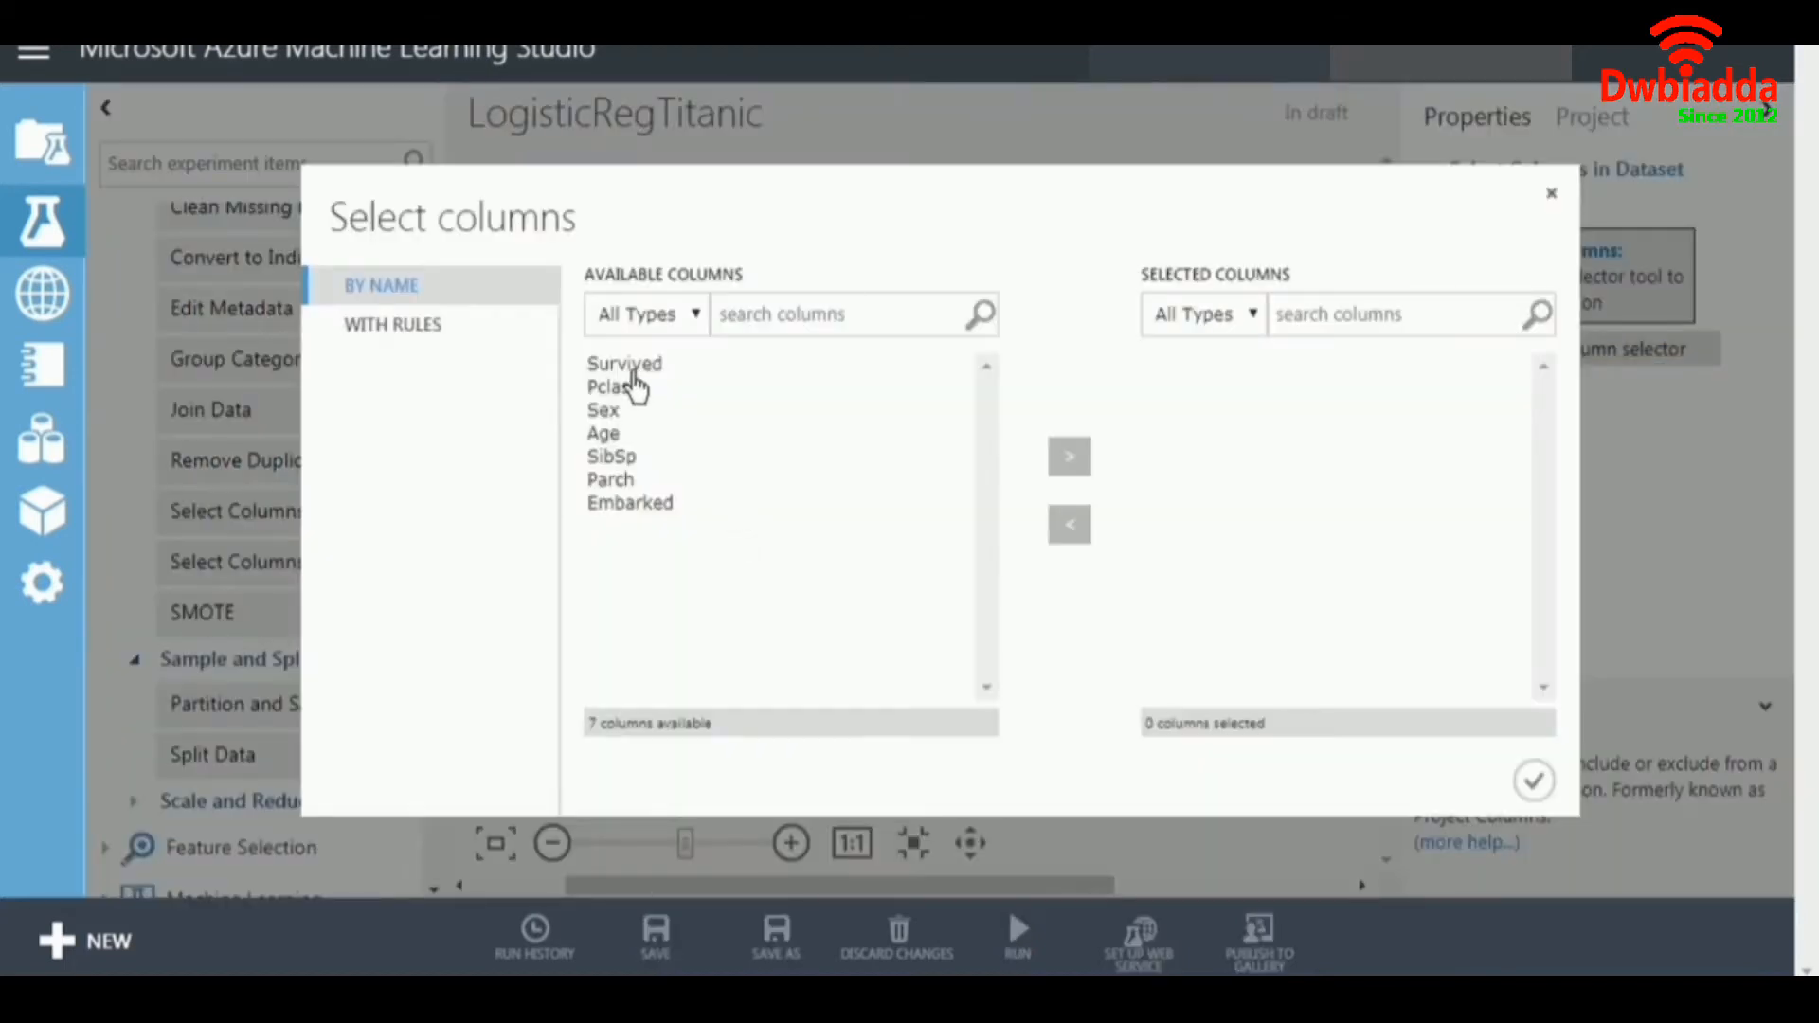
click(632, 369)
key(ctrl+a)
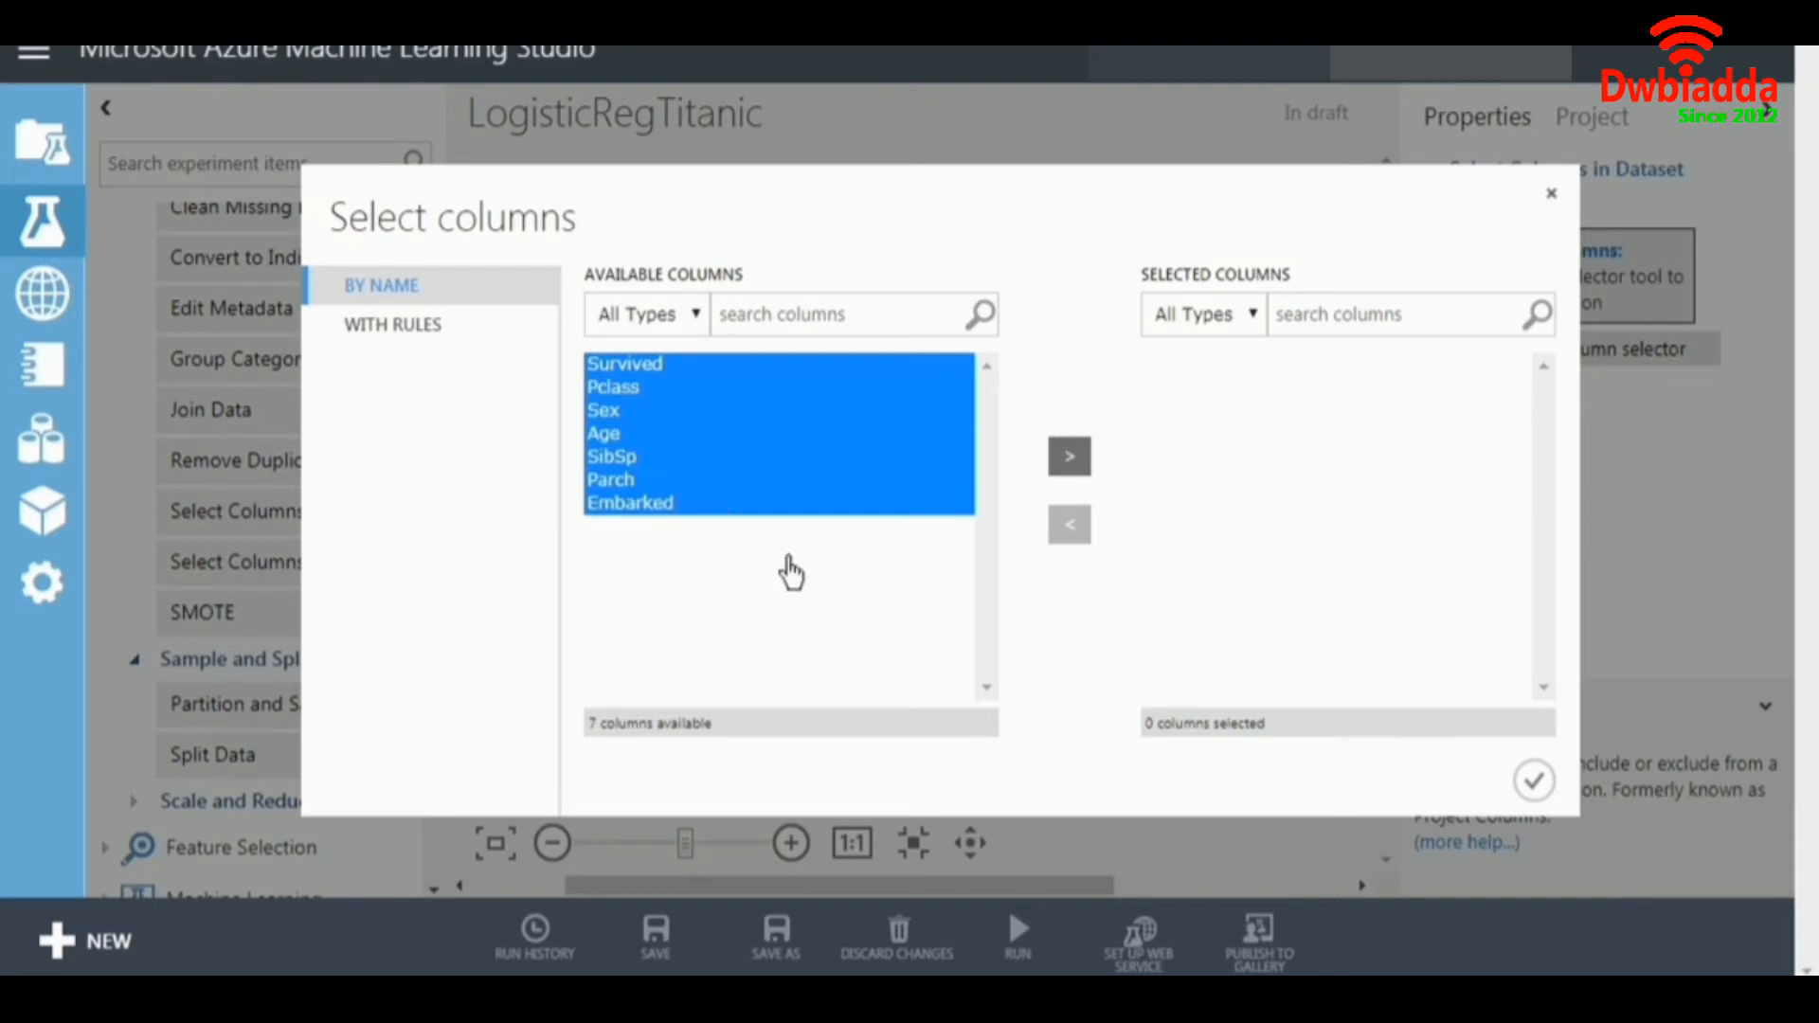
click(1068, 457)
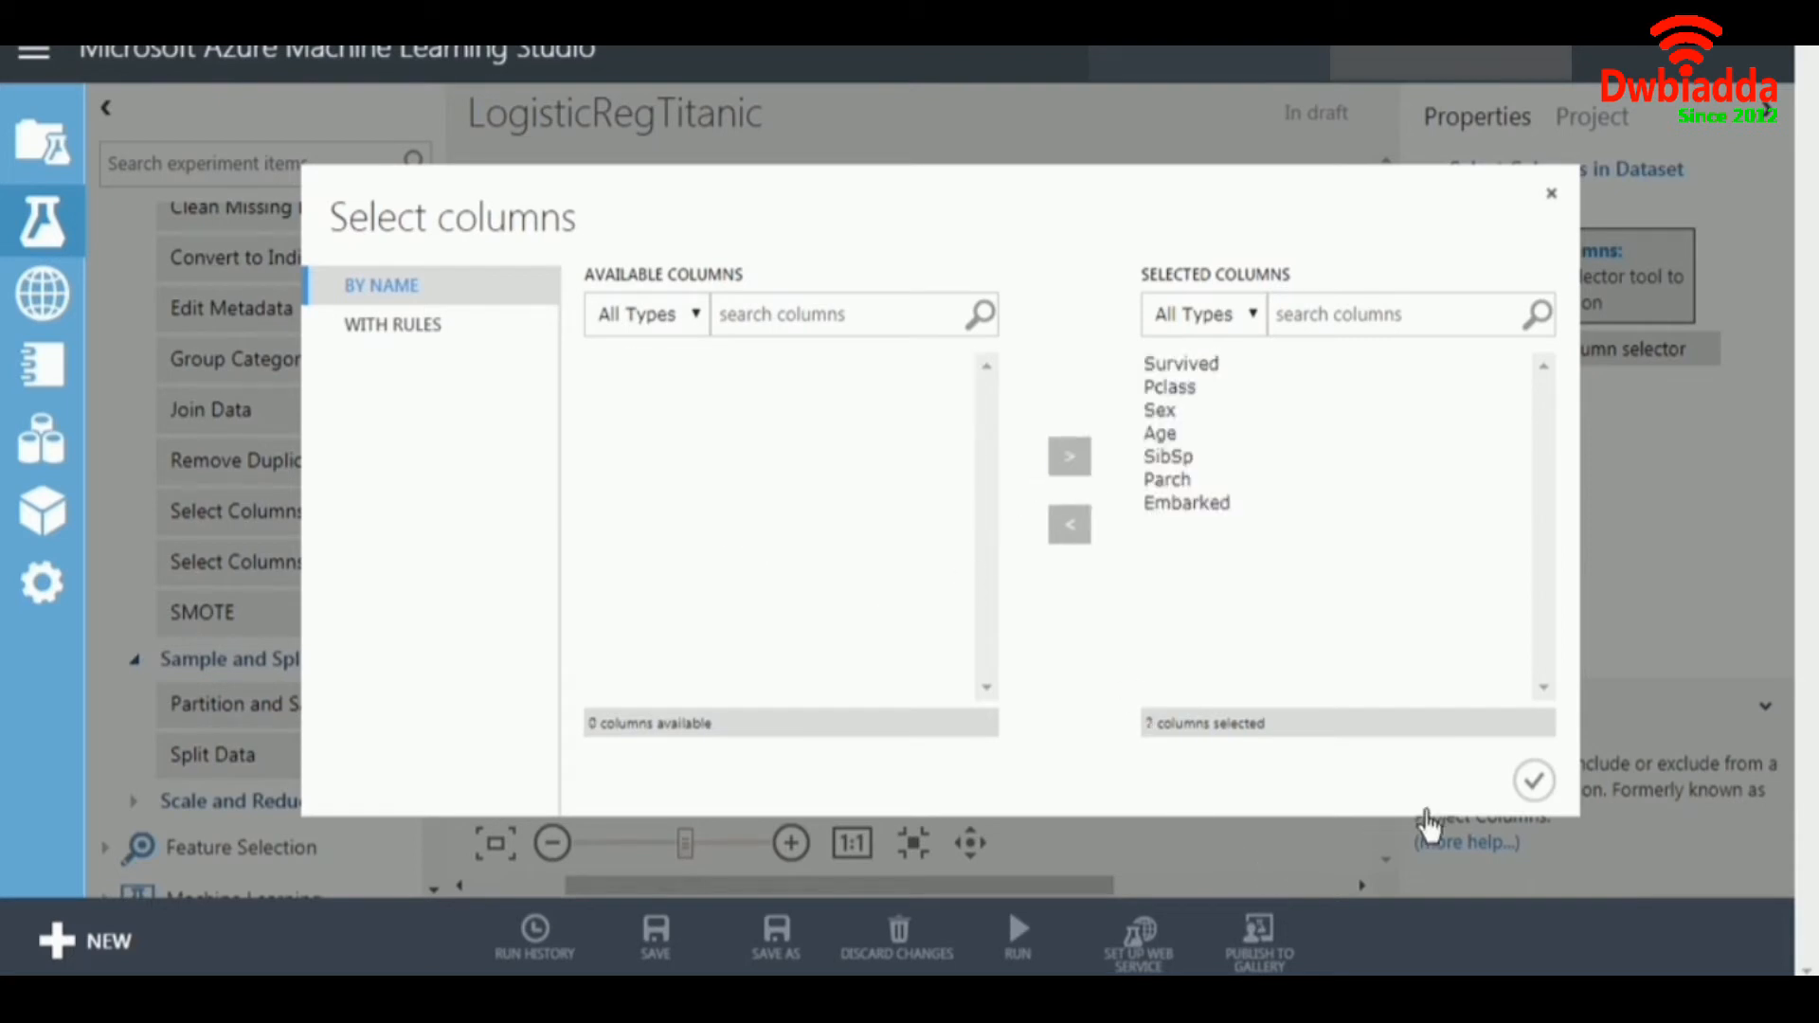
click(1533, 780)
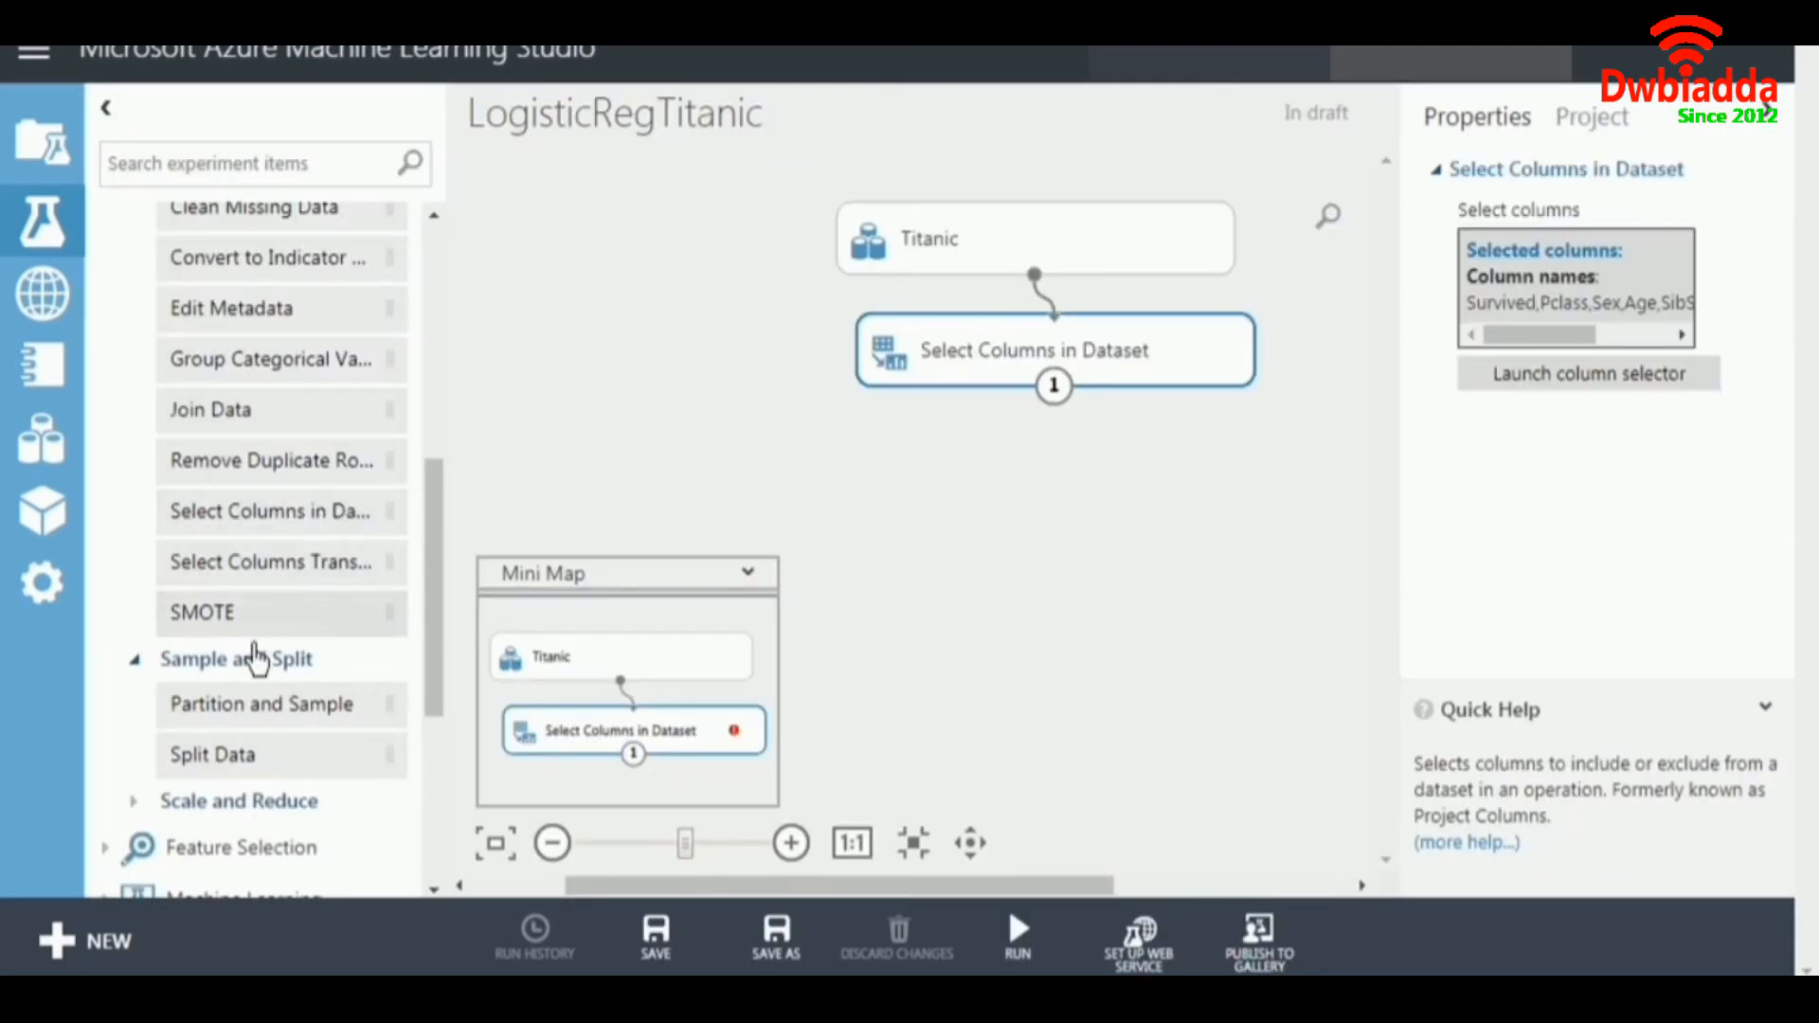
Add a Split Data module fed by Select Columns in Dataset and edit its fraction of rows in the first output.
drag(223, 755, 1035, 471)
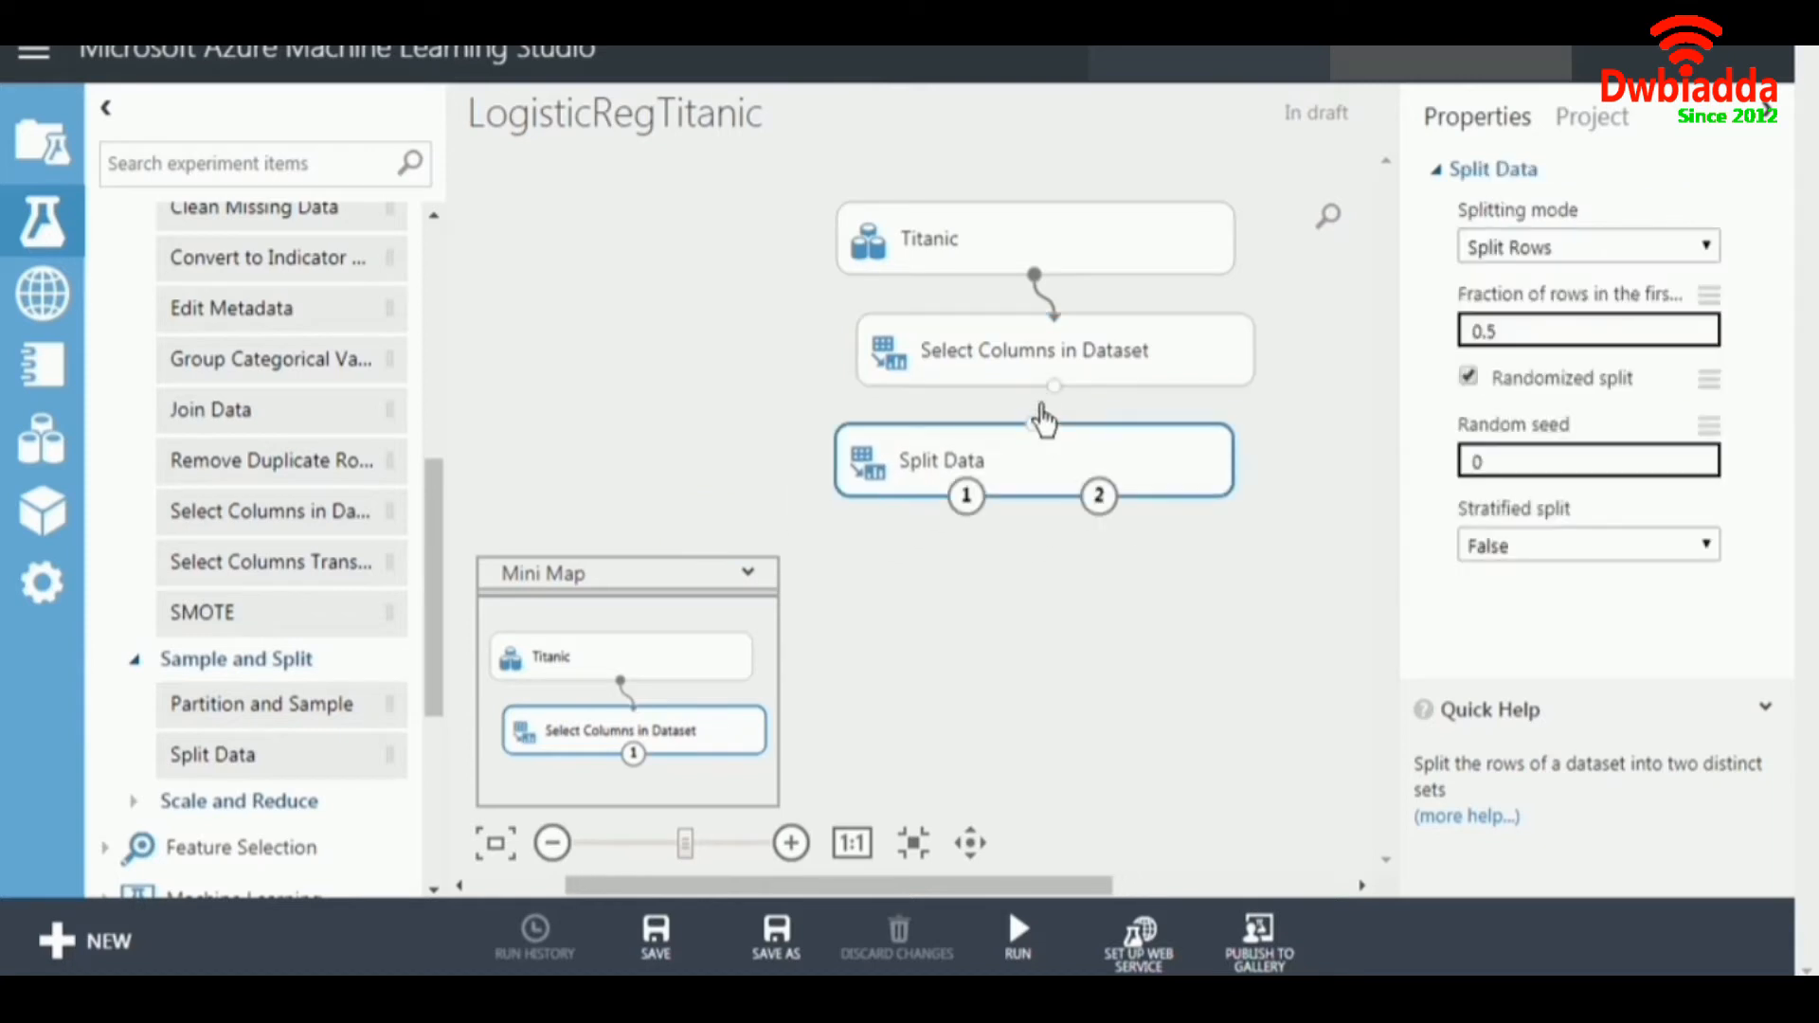
drag(1055, 386, 1033, 428)
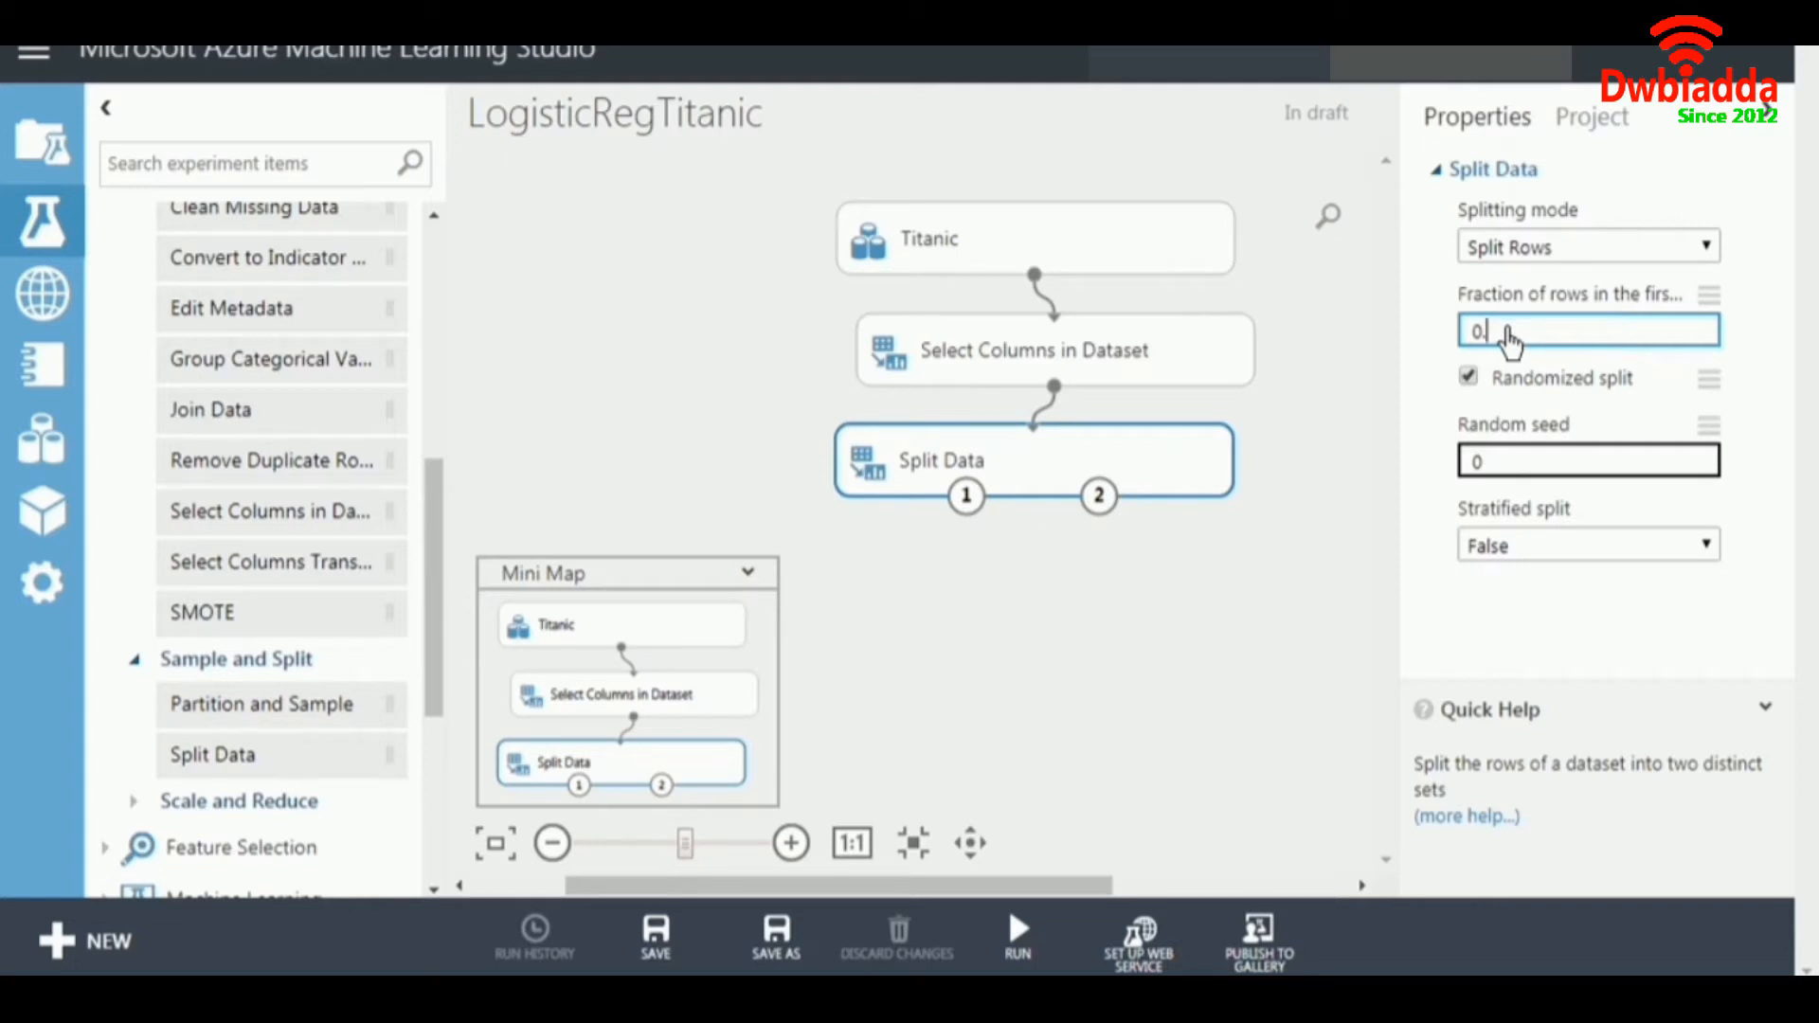
click(1308, 476)
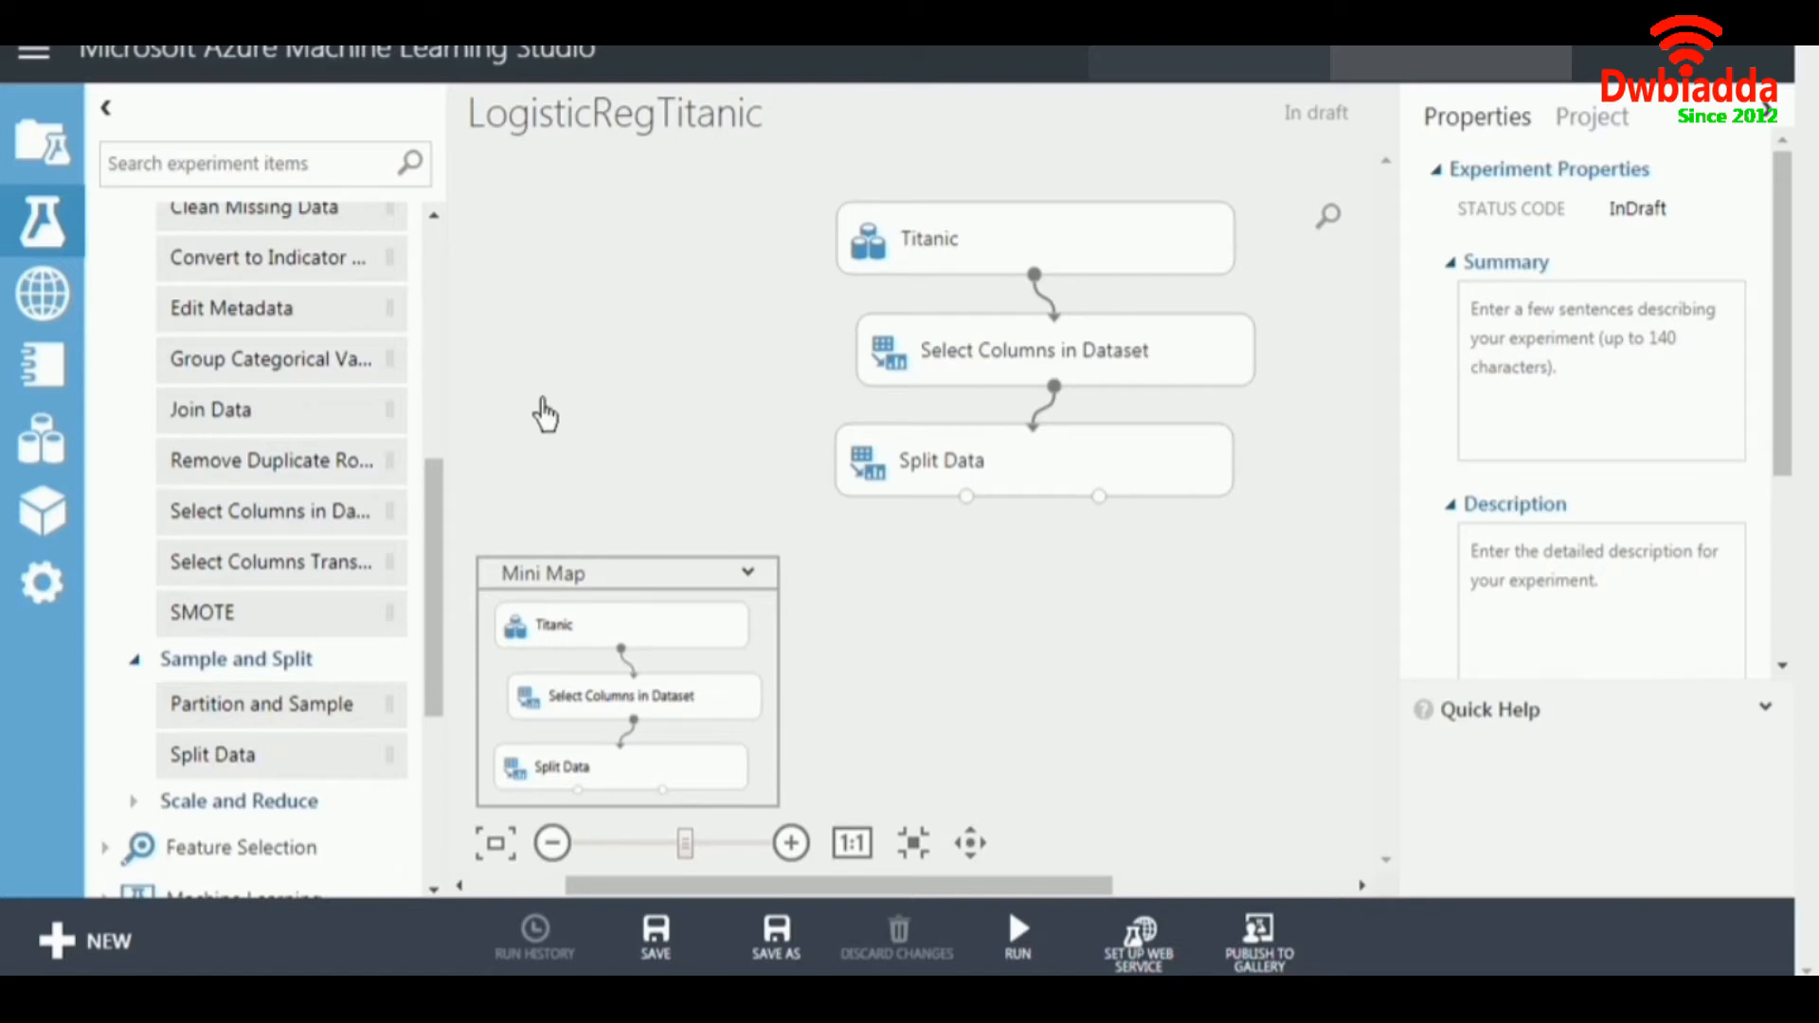
Add a Two-Class Logistic Regression module to the canvas beside the Select Columns in Dataset and Split Data modules.
drag(442, 507, 463, 341)
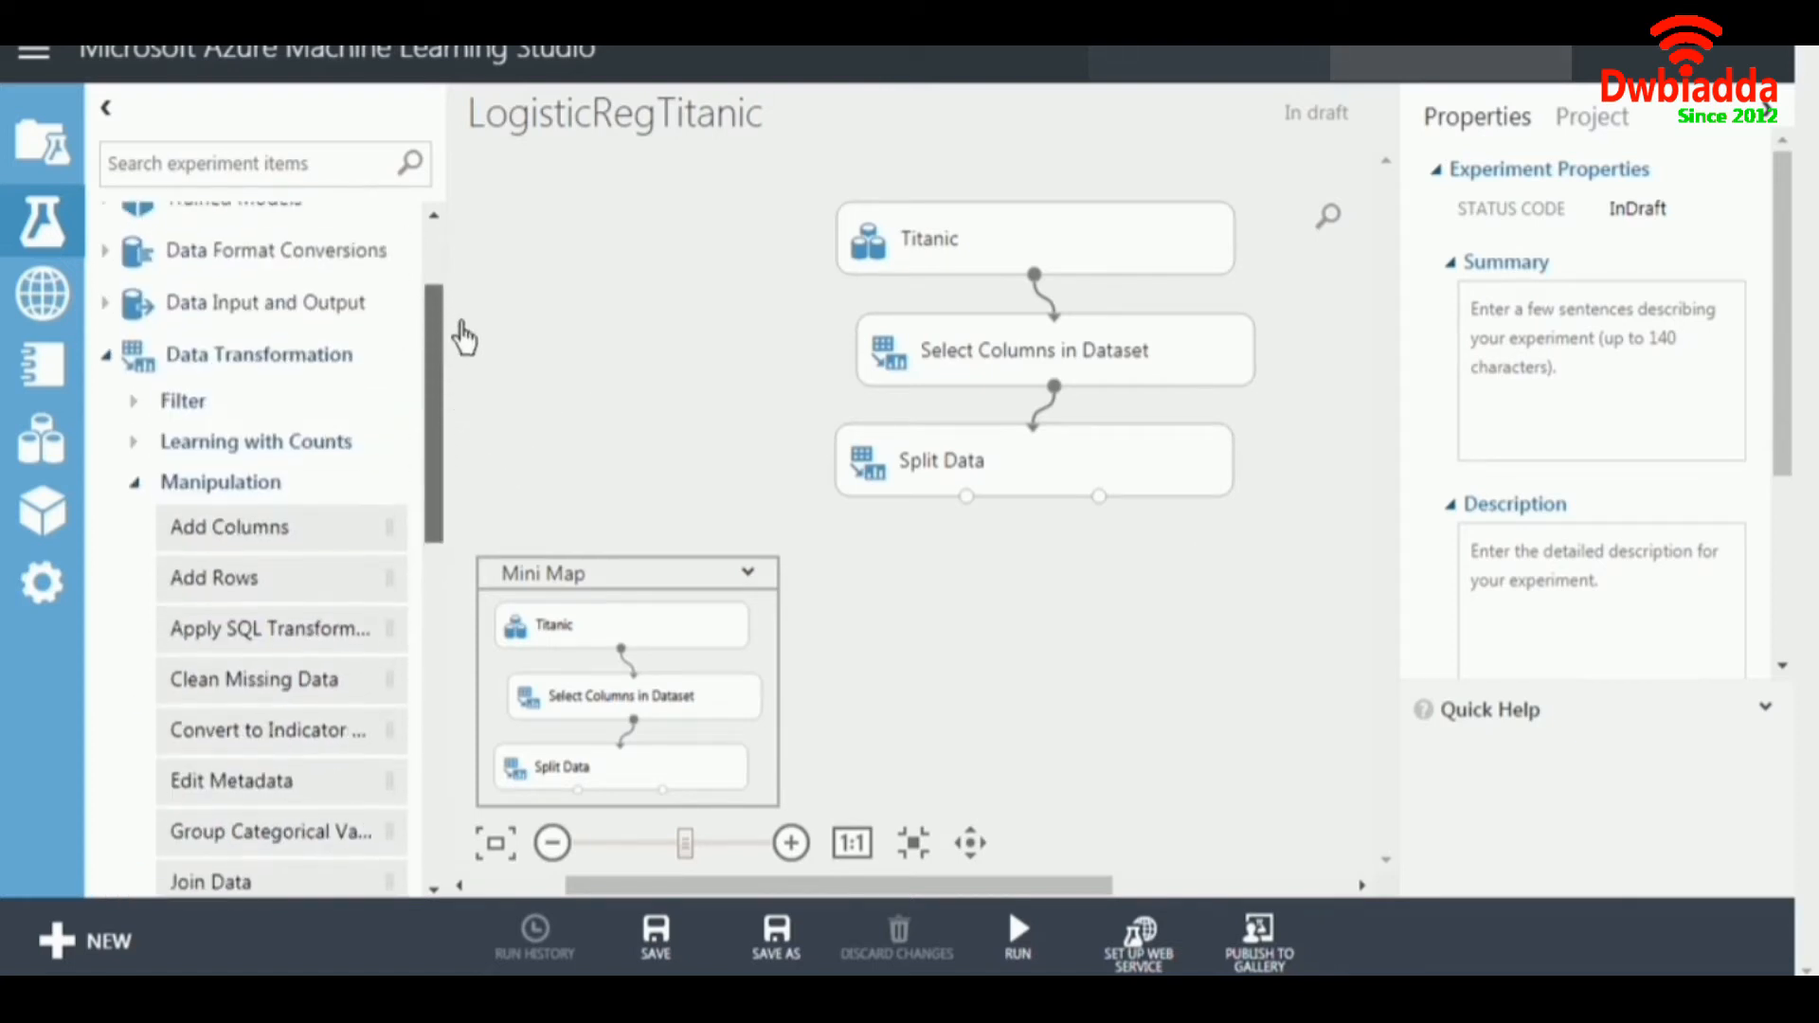
click(142, 482)
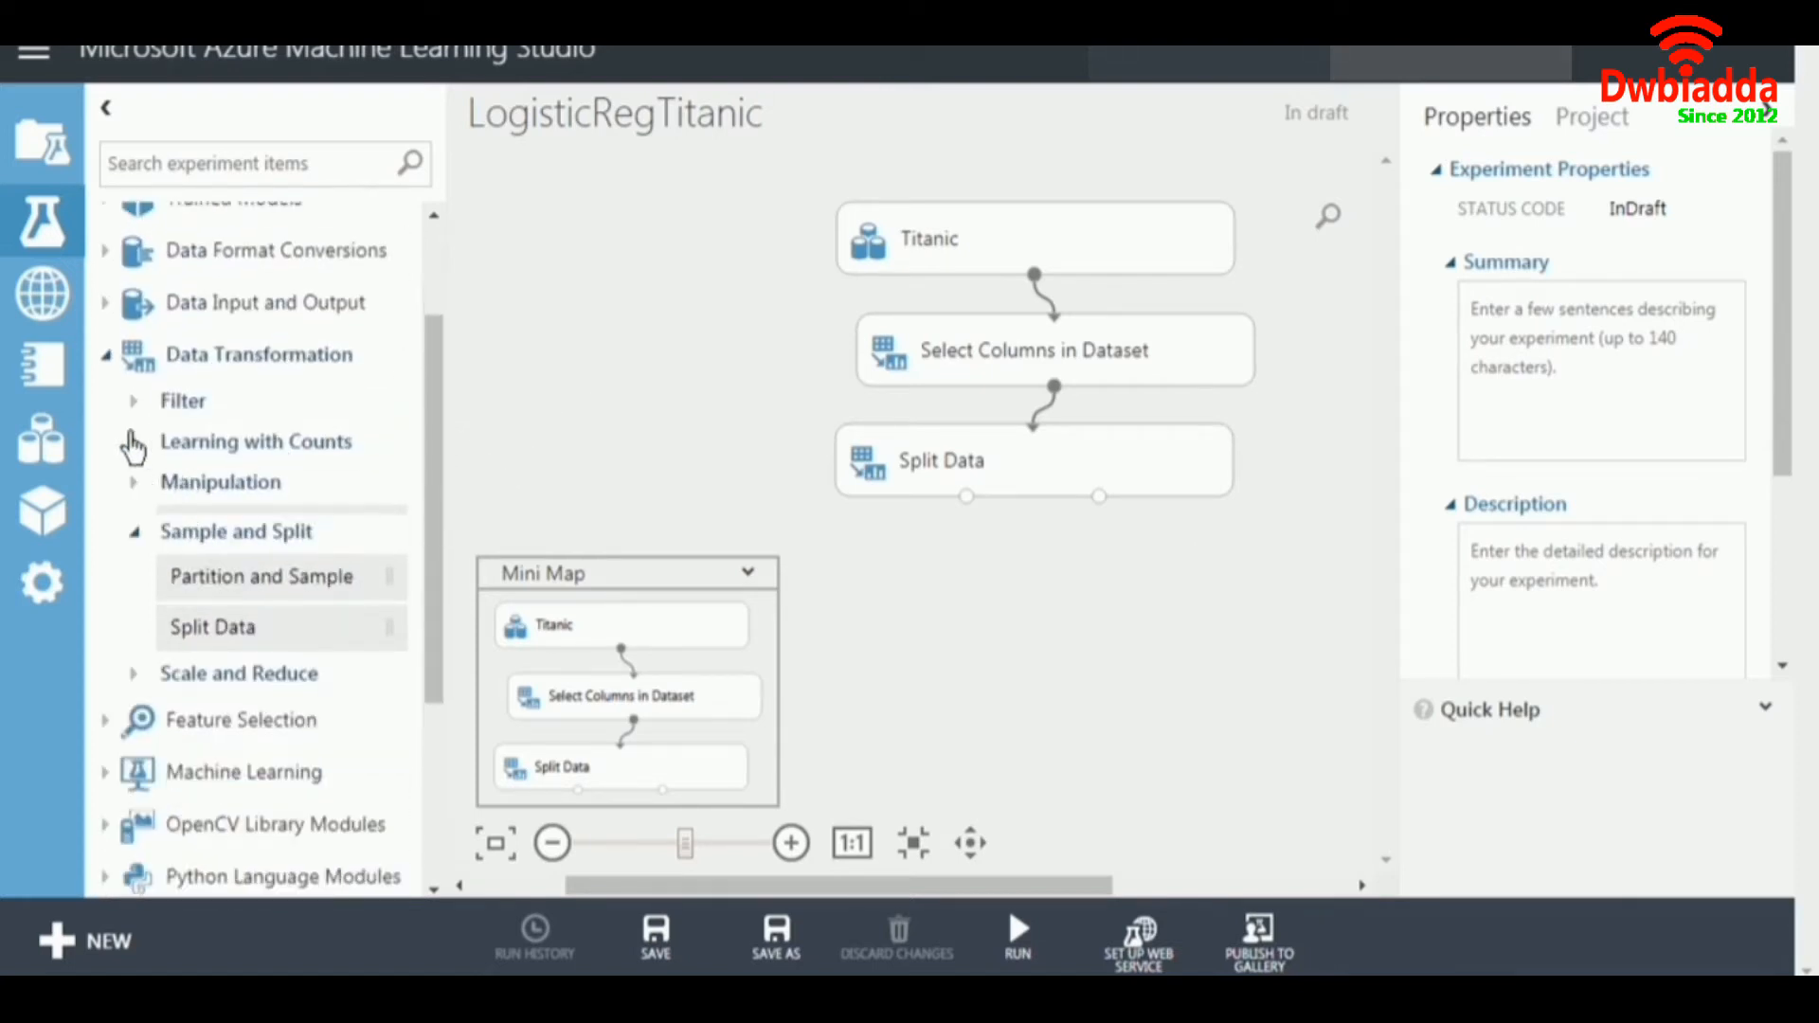
click(107, 356)
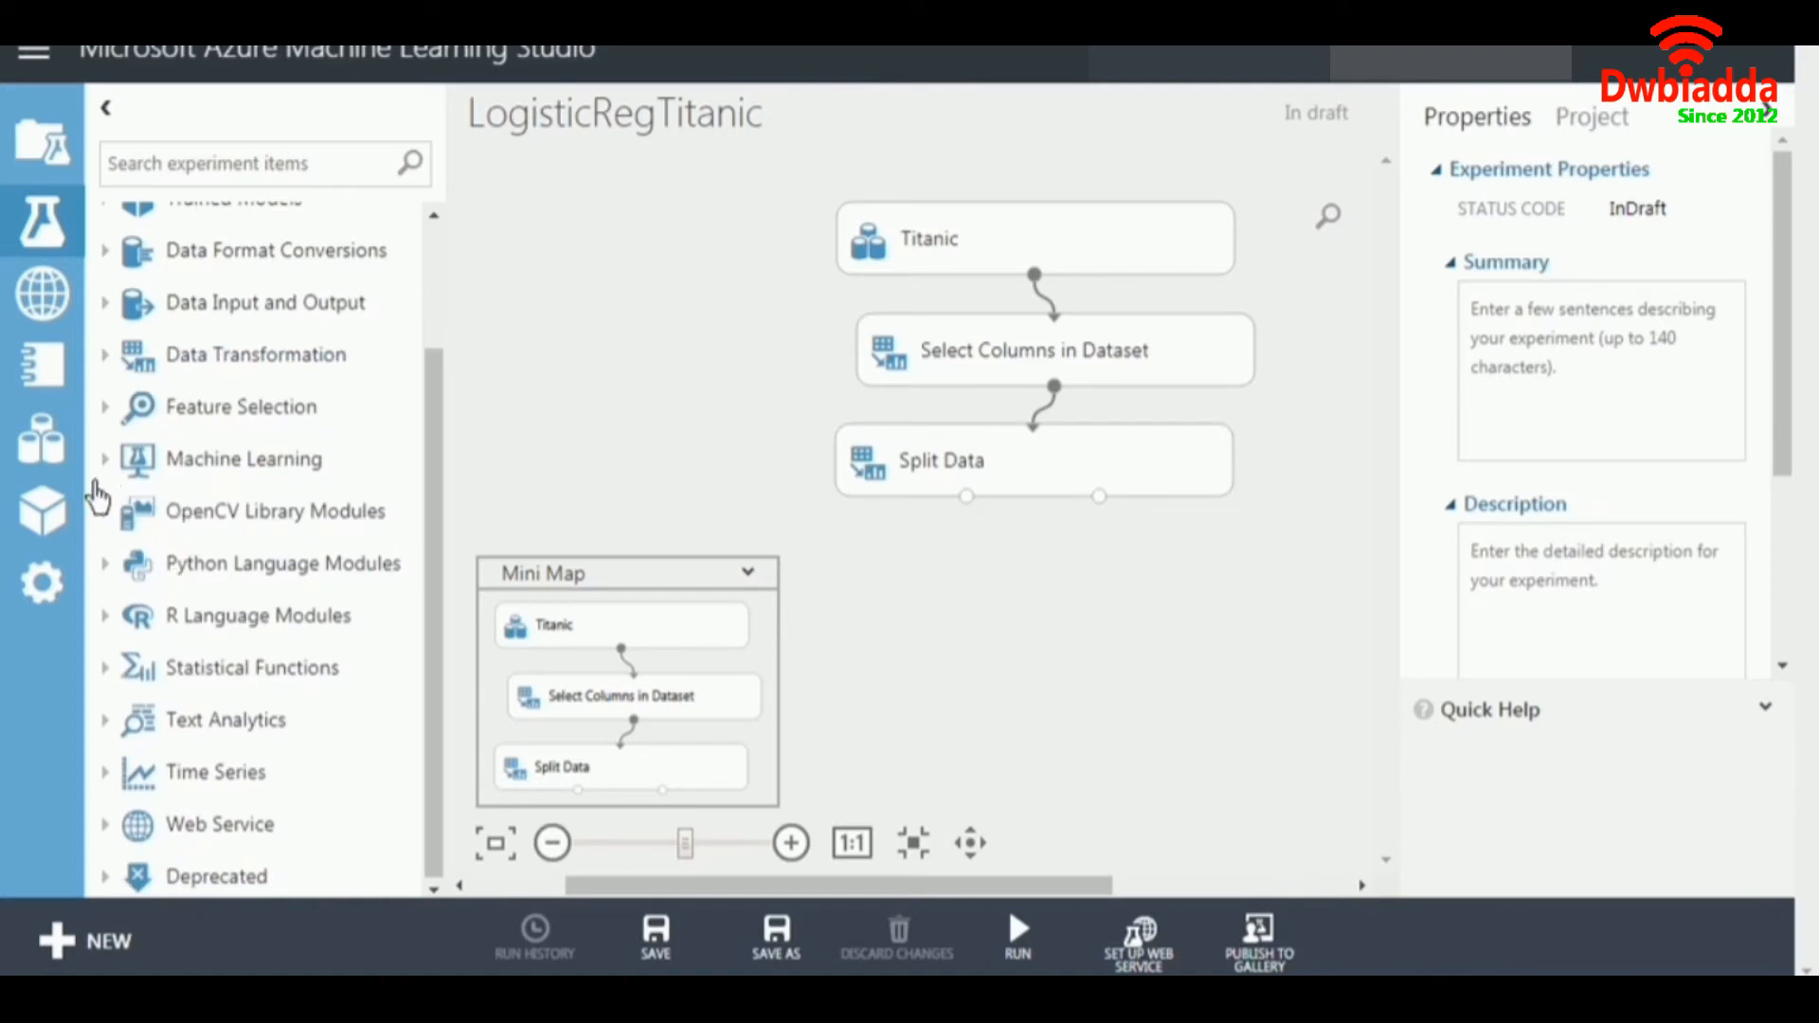
click(104, 460)
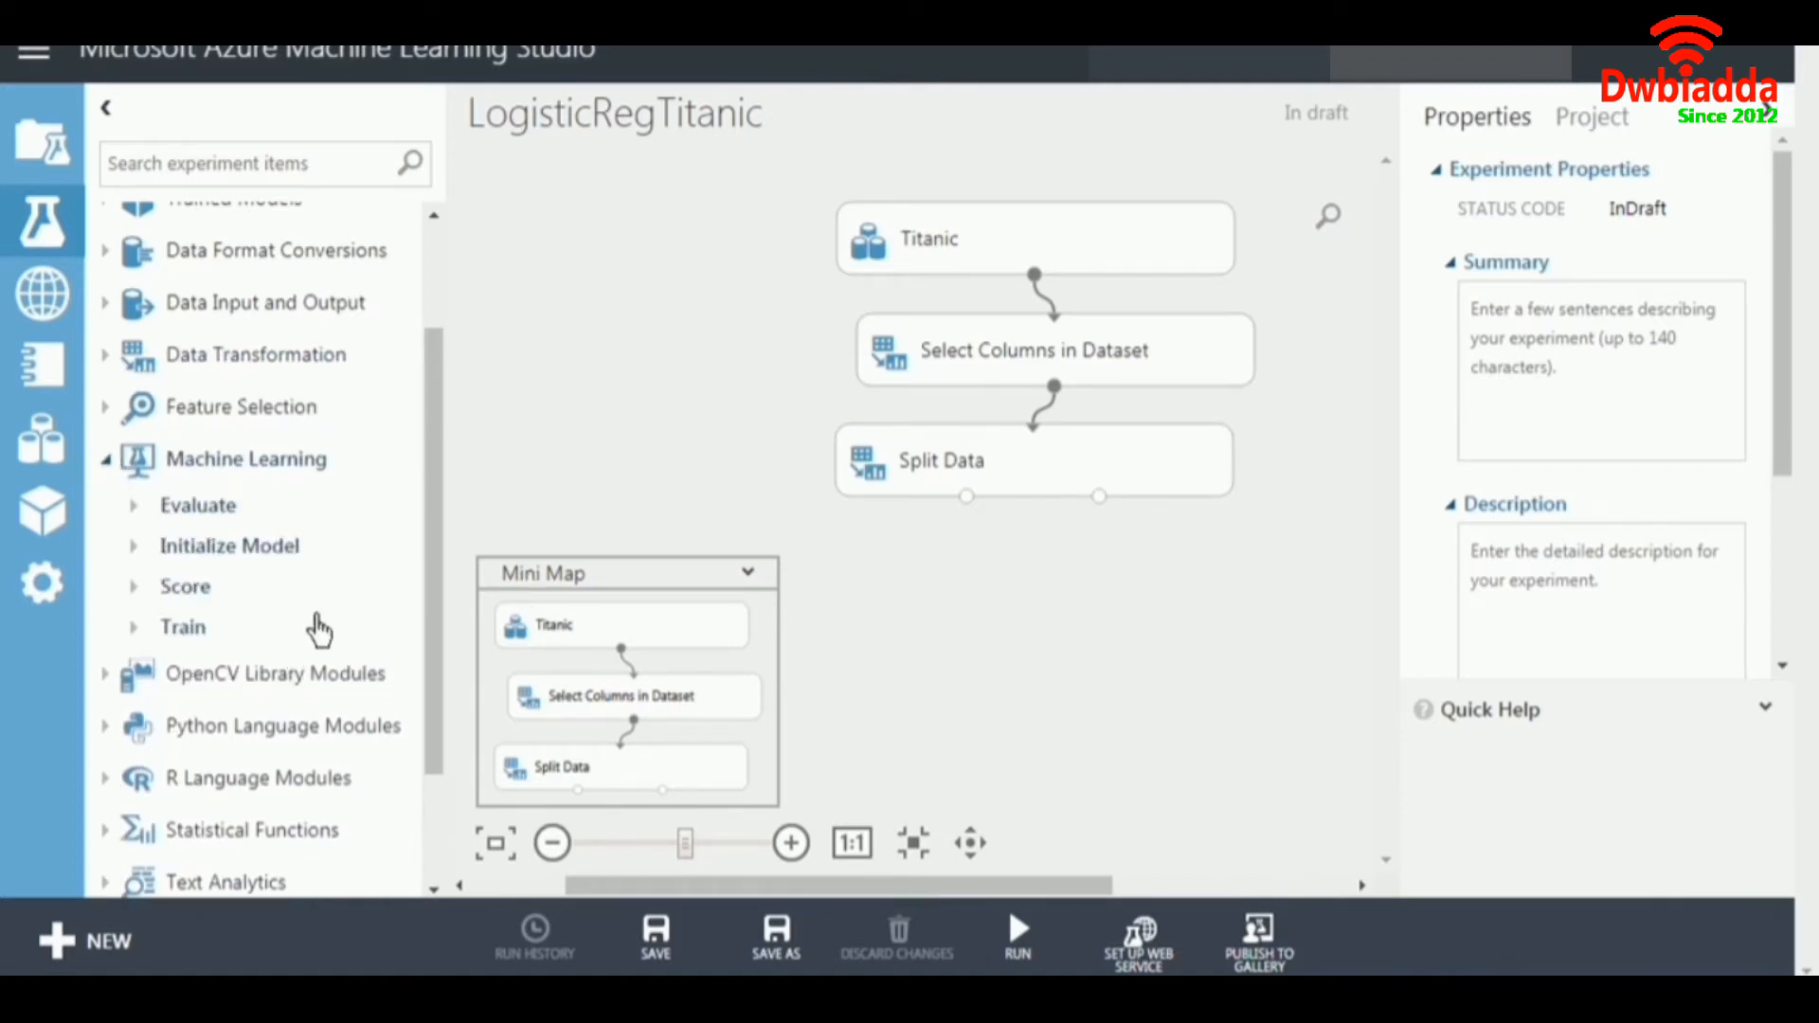
click(135, 548)
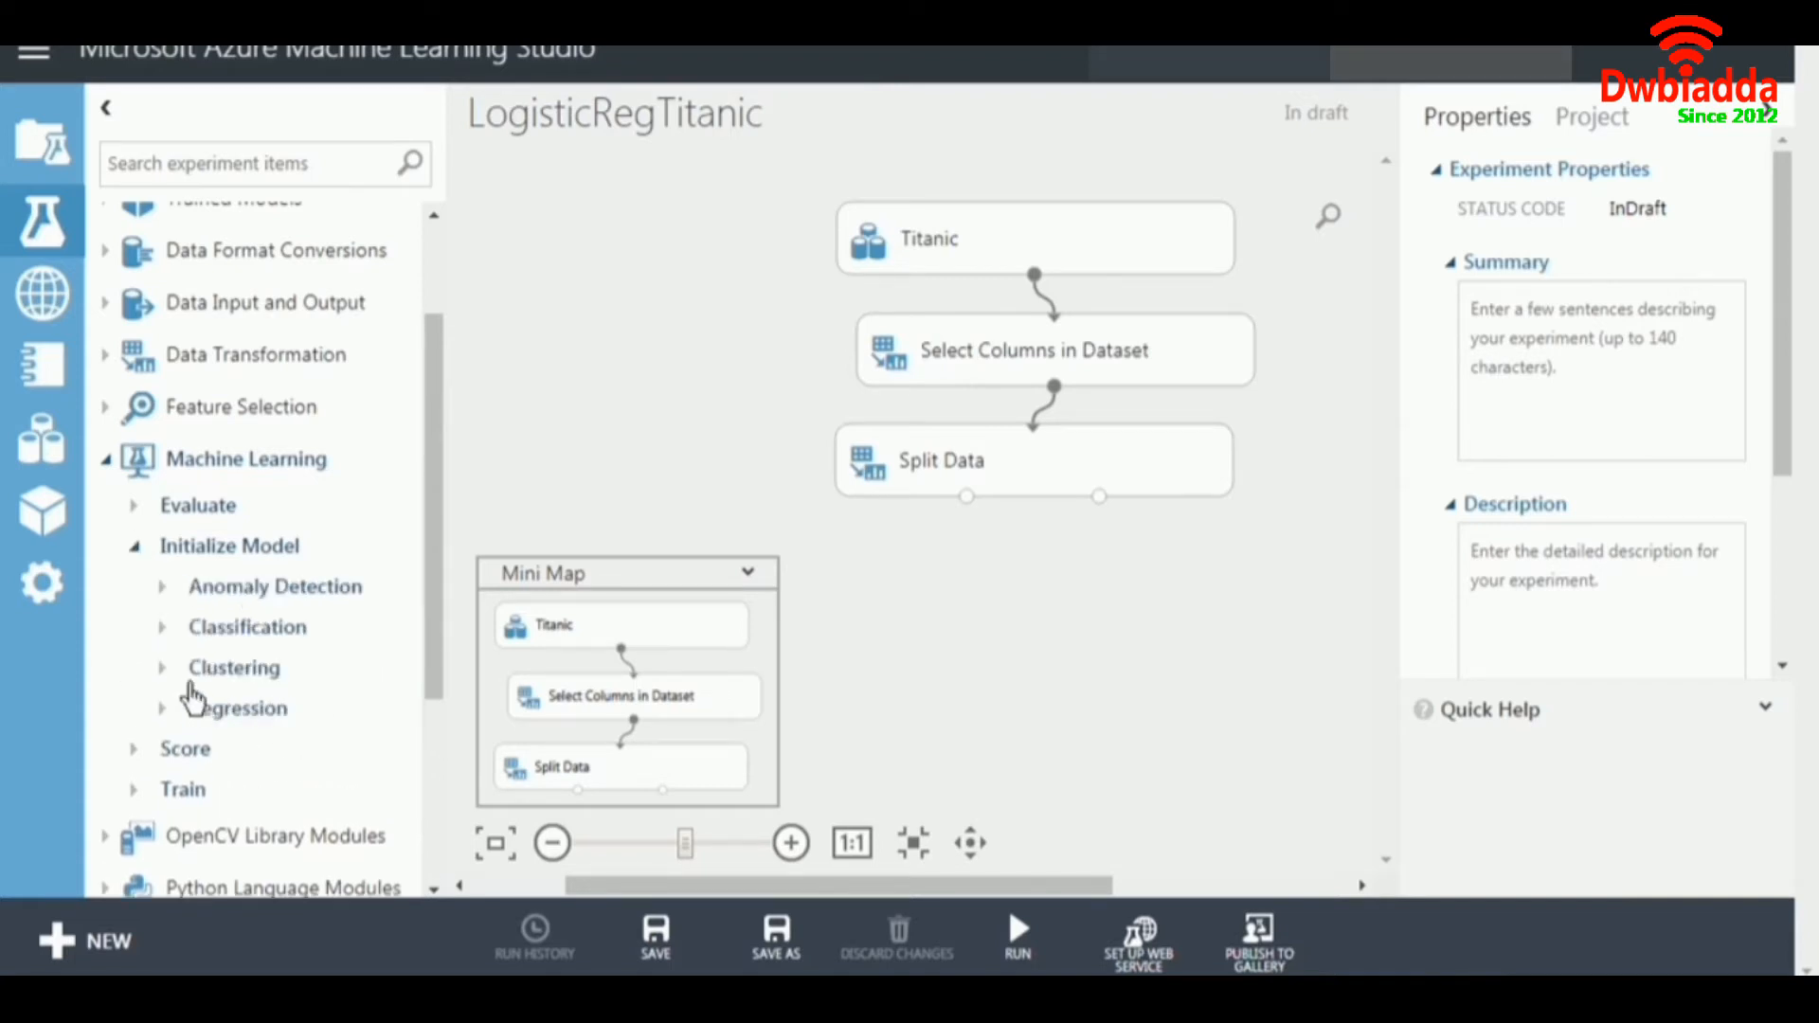
click(165, 629)
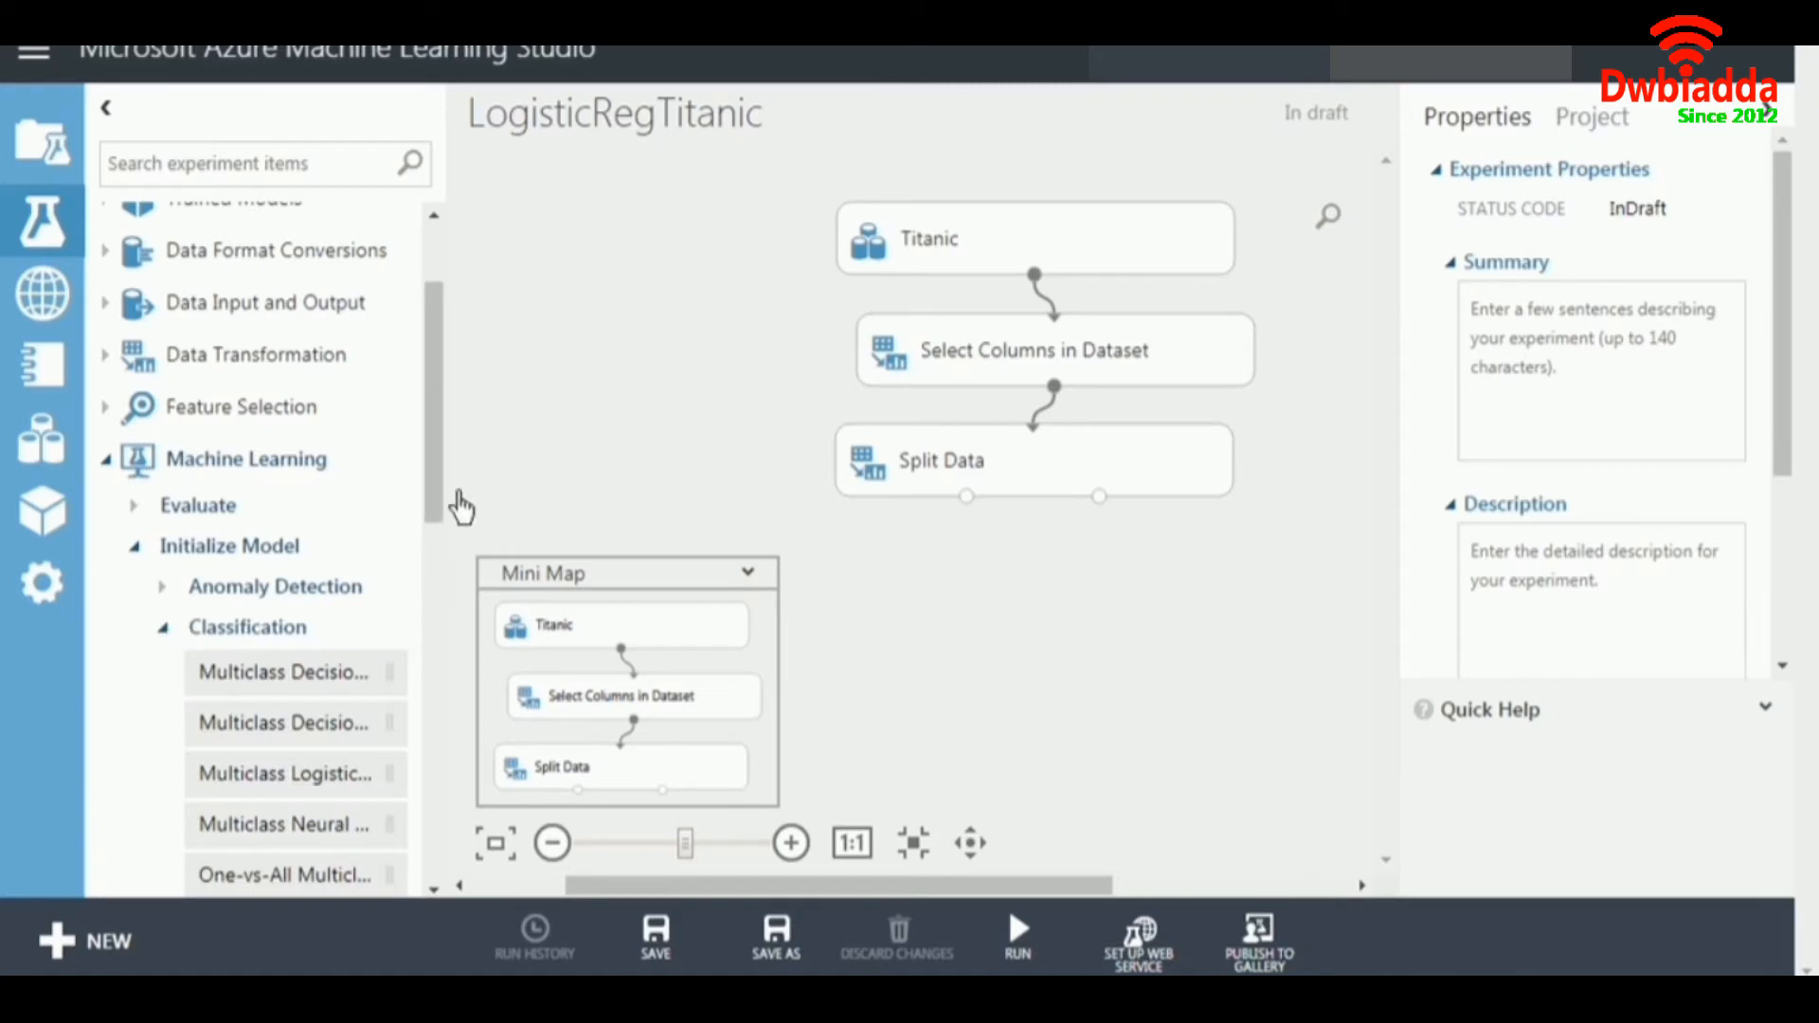
drag(445, 479, 638, 588)
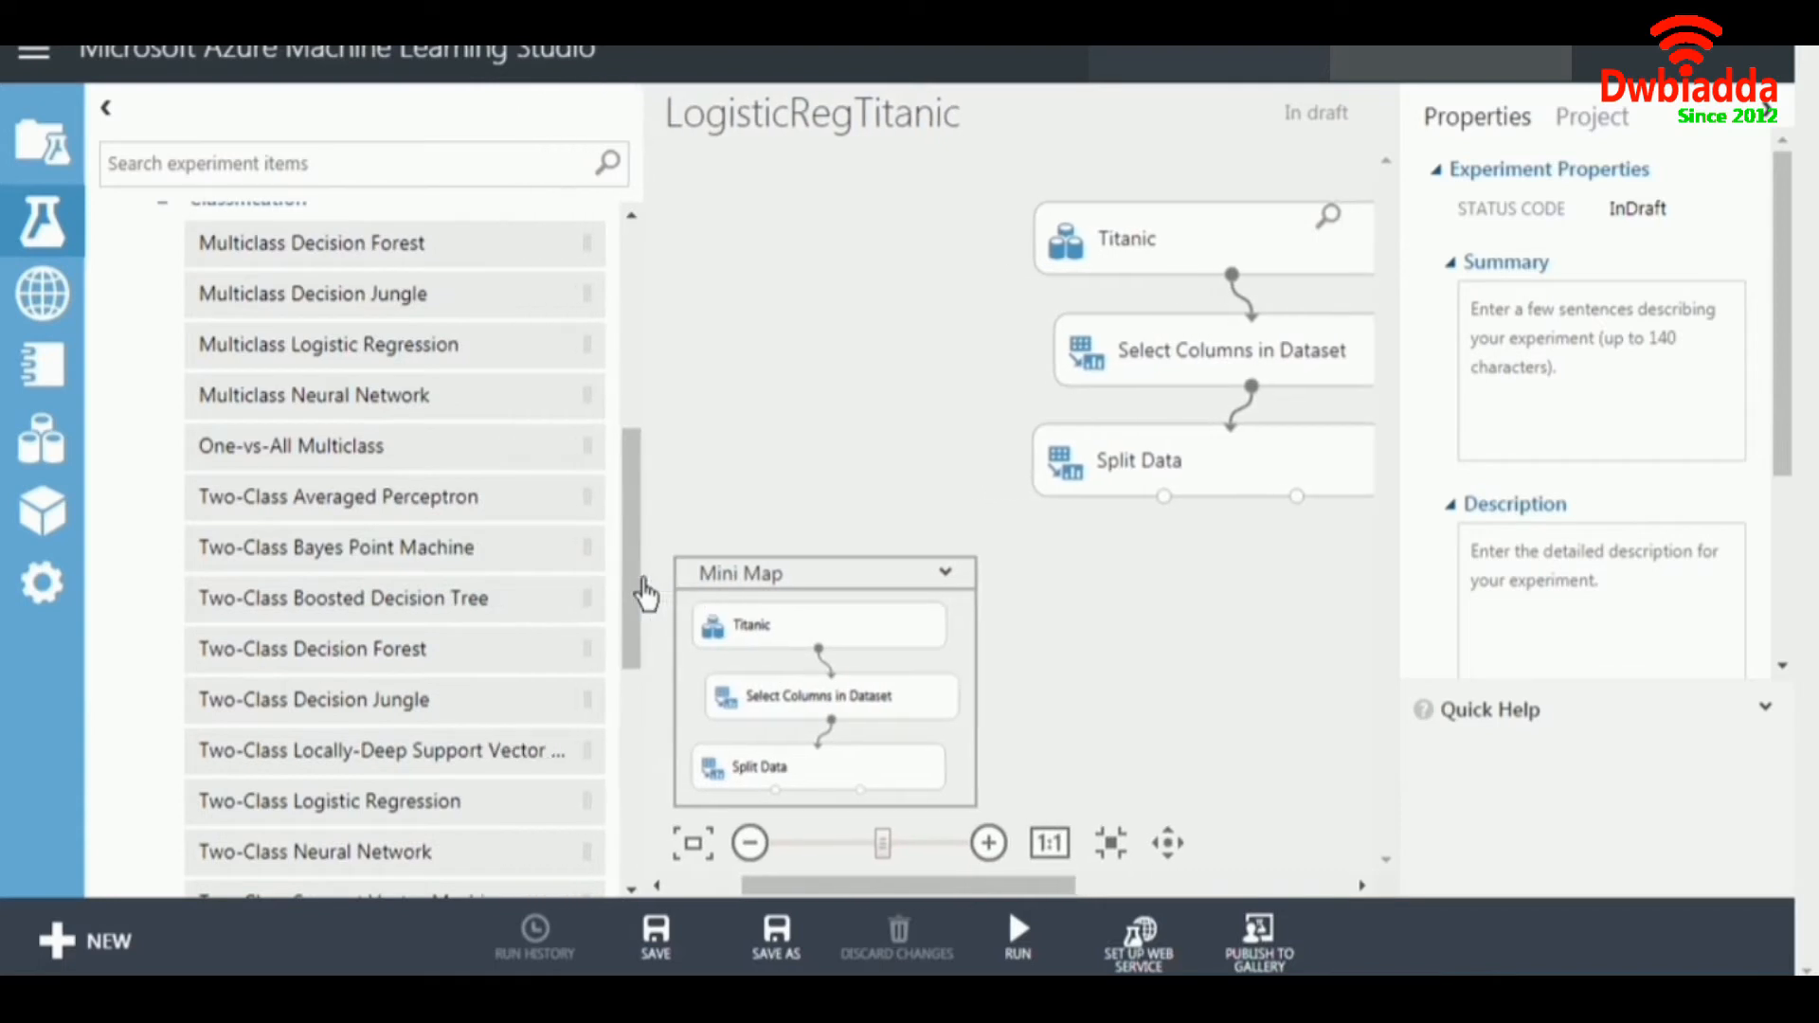
scroll(528, 568, down, 3)
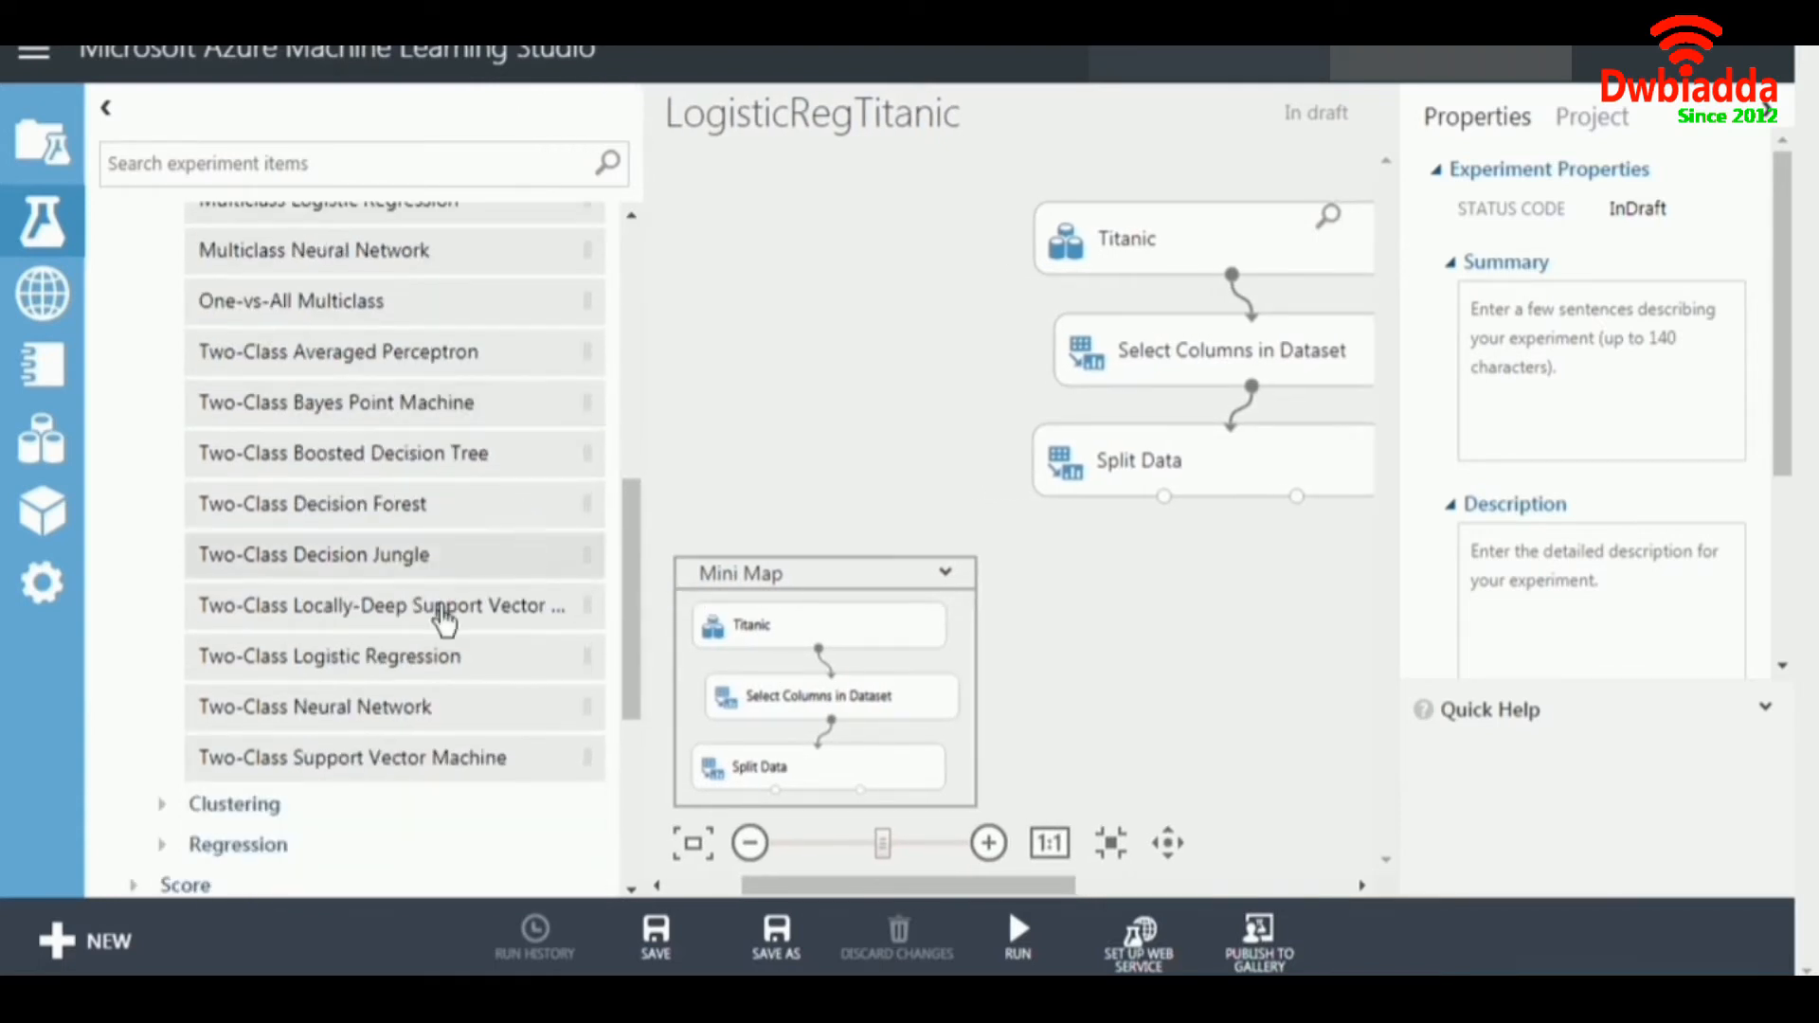
drag(378, 654, 828, 386)
drag(638, 508, 439, 507)
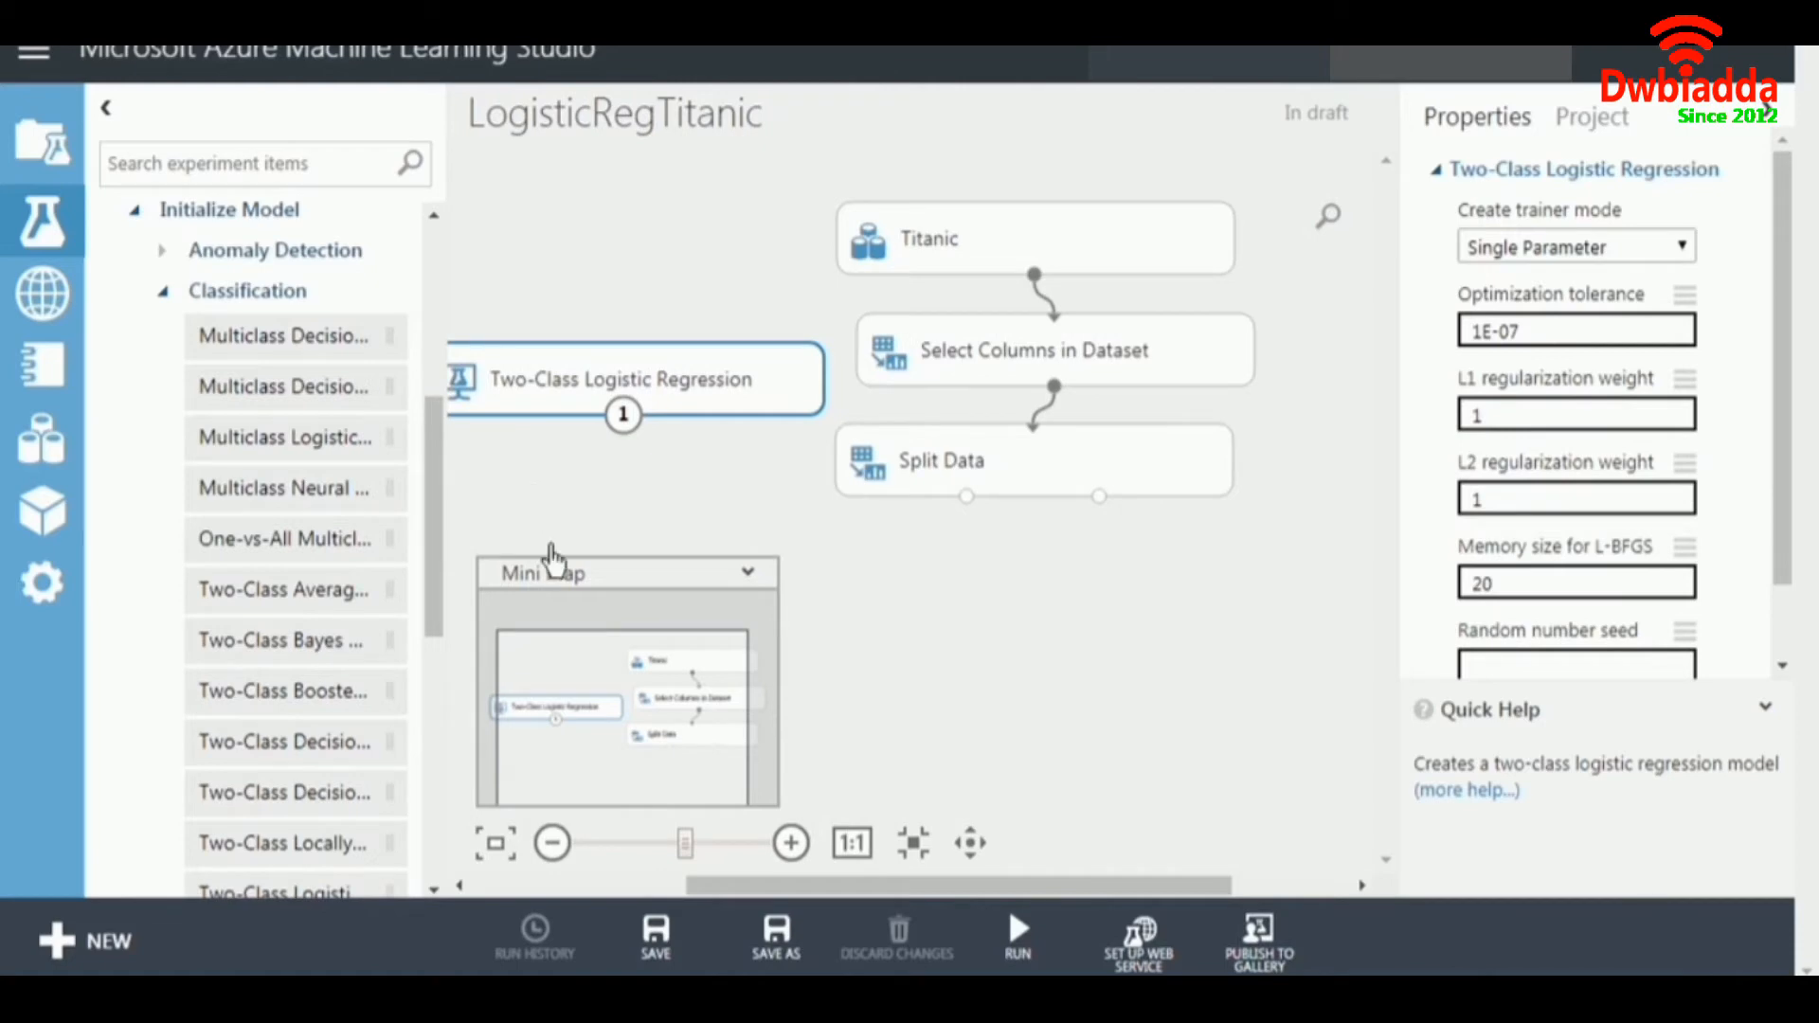
drag(602, 684, 582, 691)
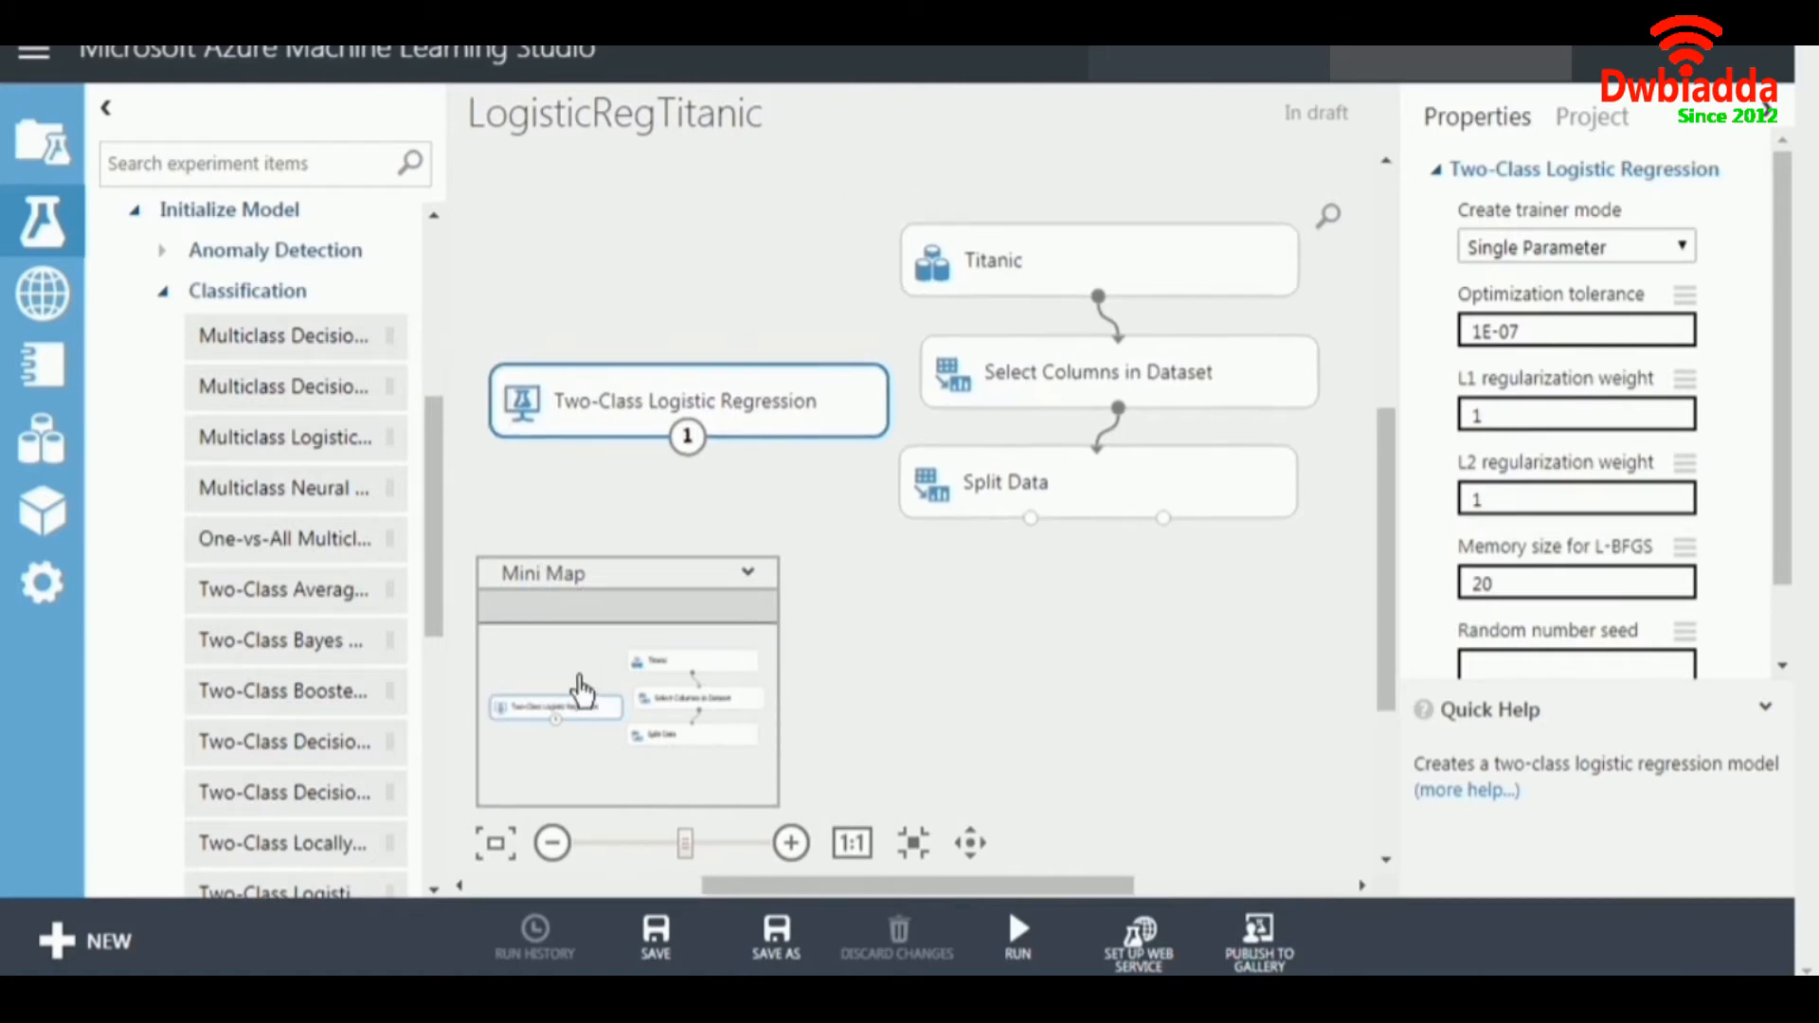
Add a Train Model module below Split Data and feed it with Two-Class Logistic Regression and Split Data's first output.
click(163, 291)
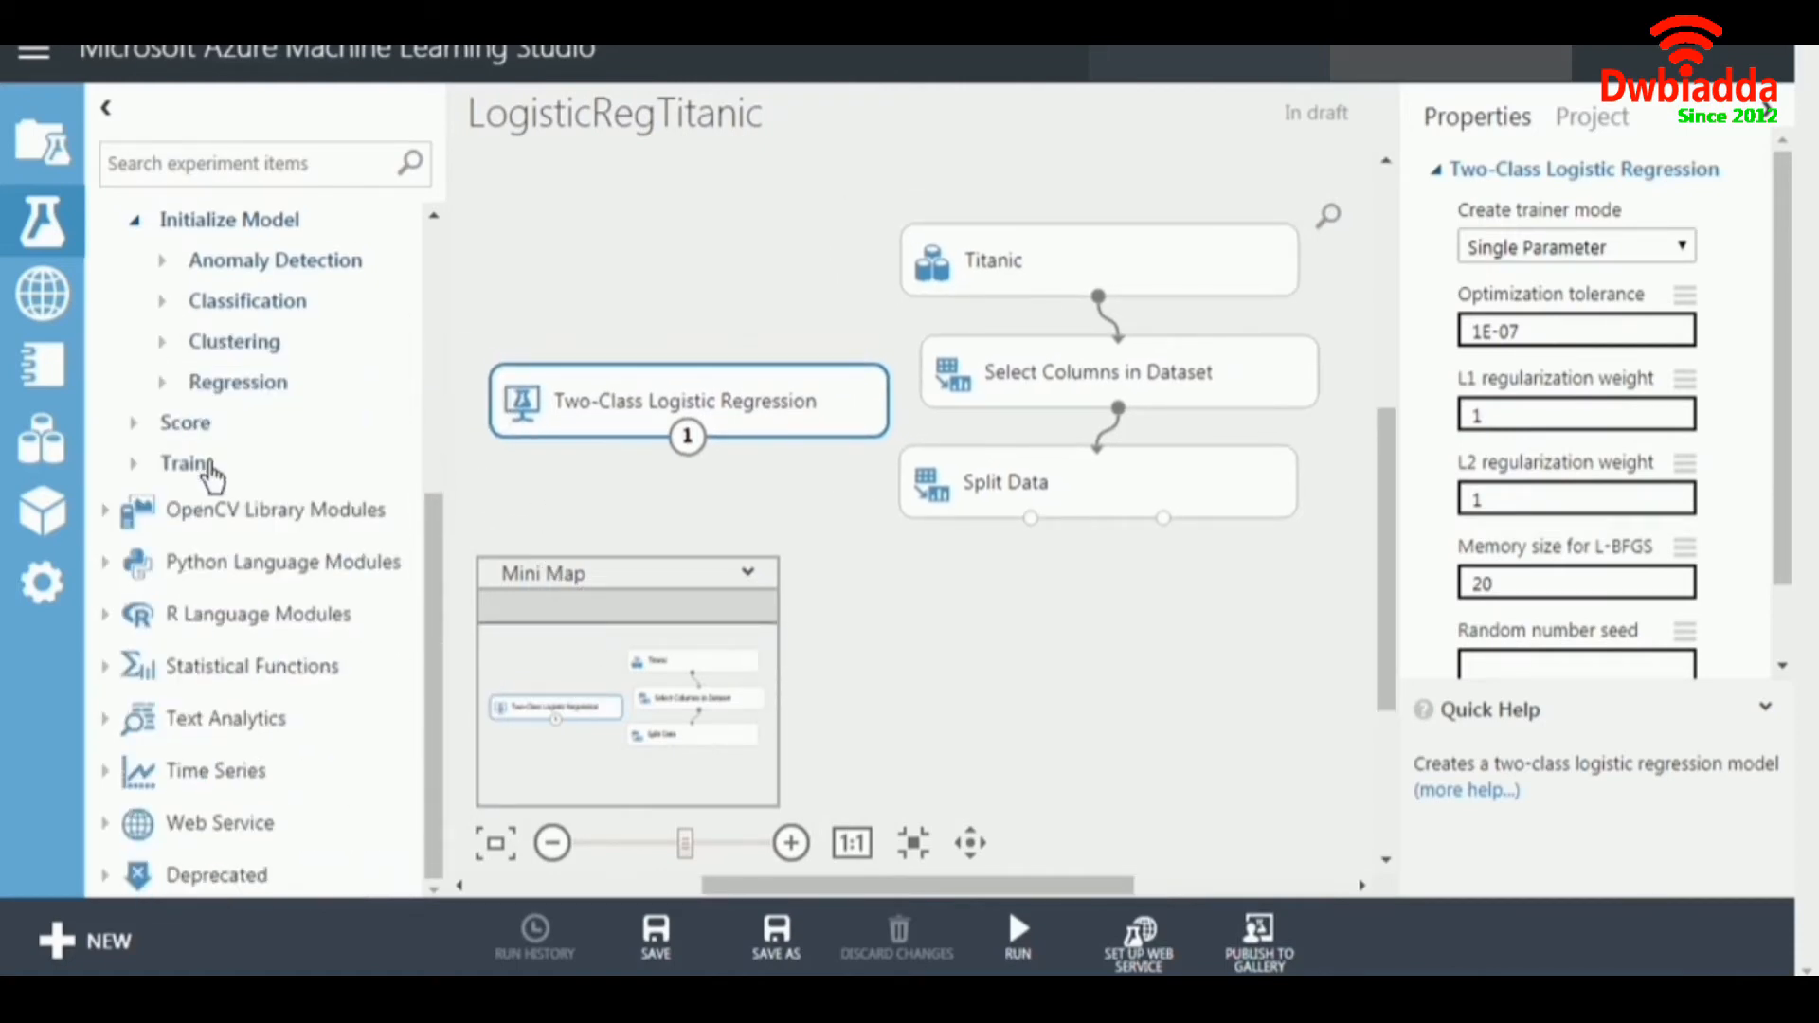
click(132, 469)
drag(275, 715, 924, 636)
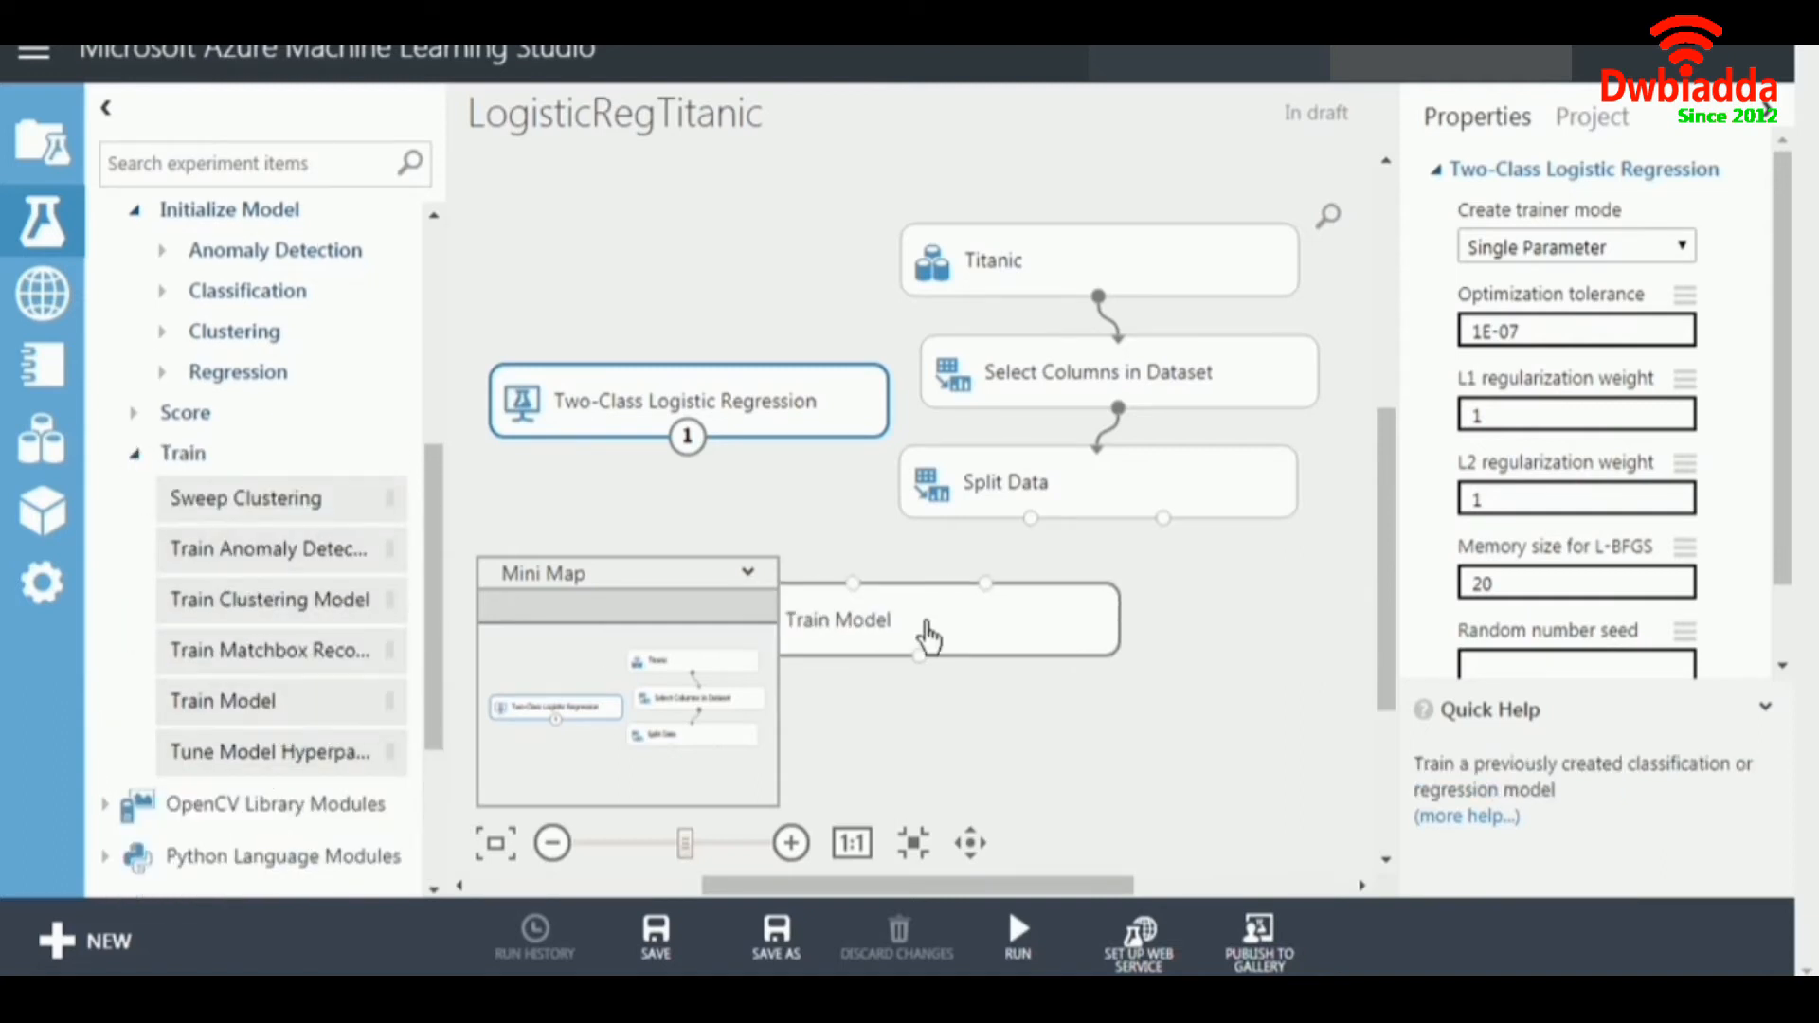
drag(1031, 518, 833, 571)
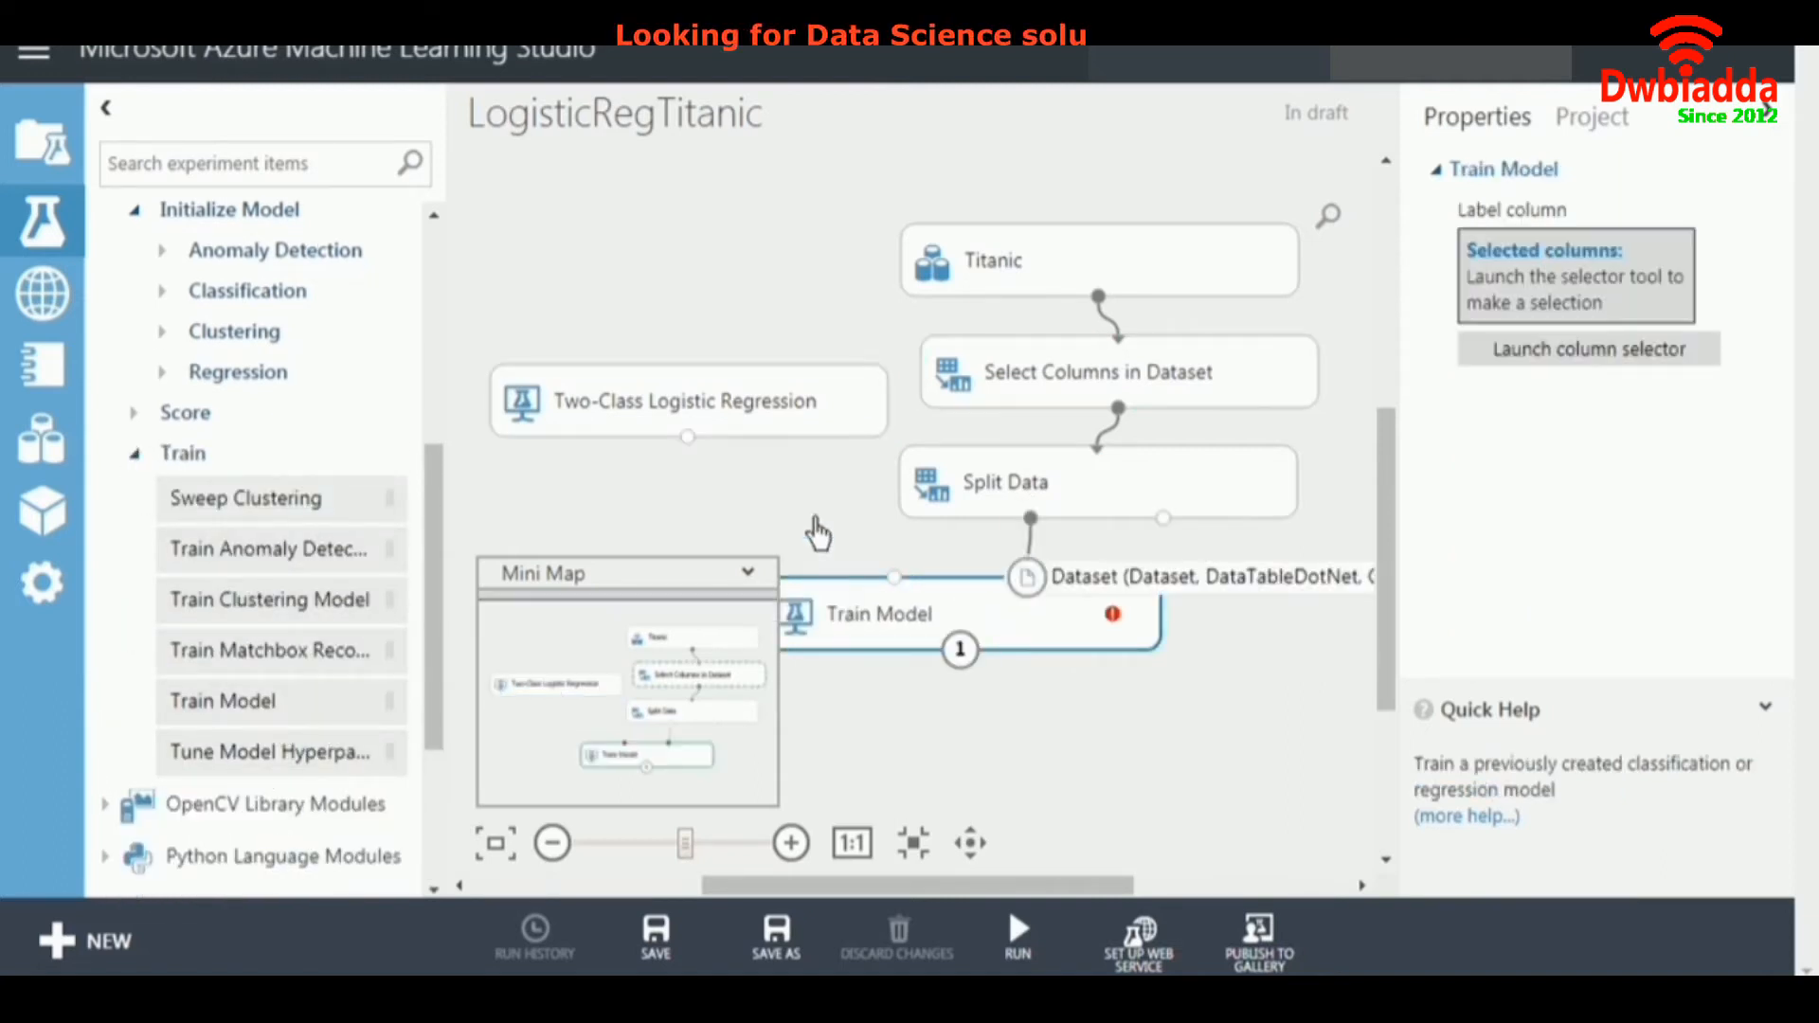
drag(688, 437, 893, 580)
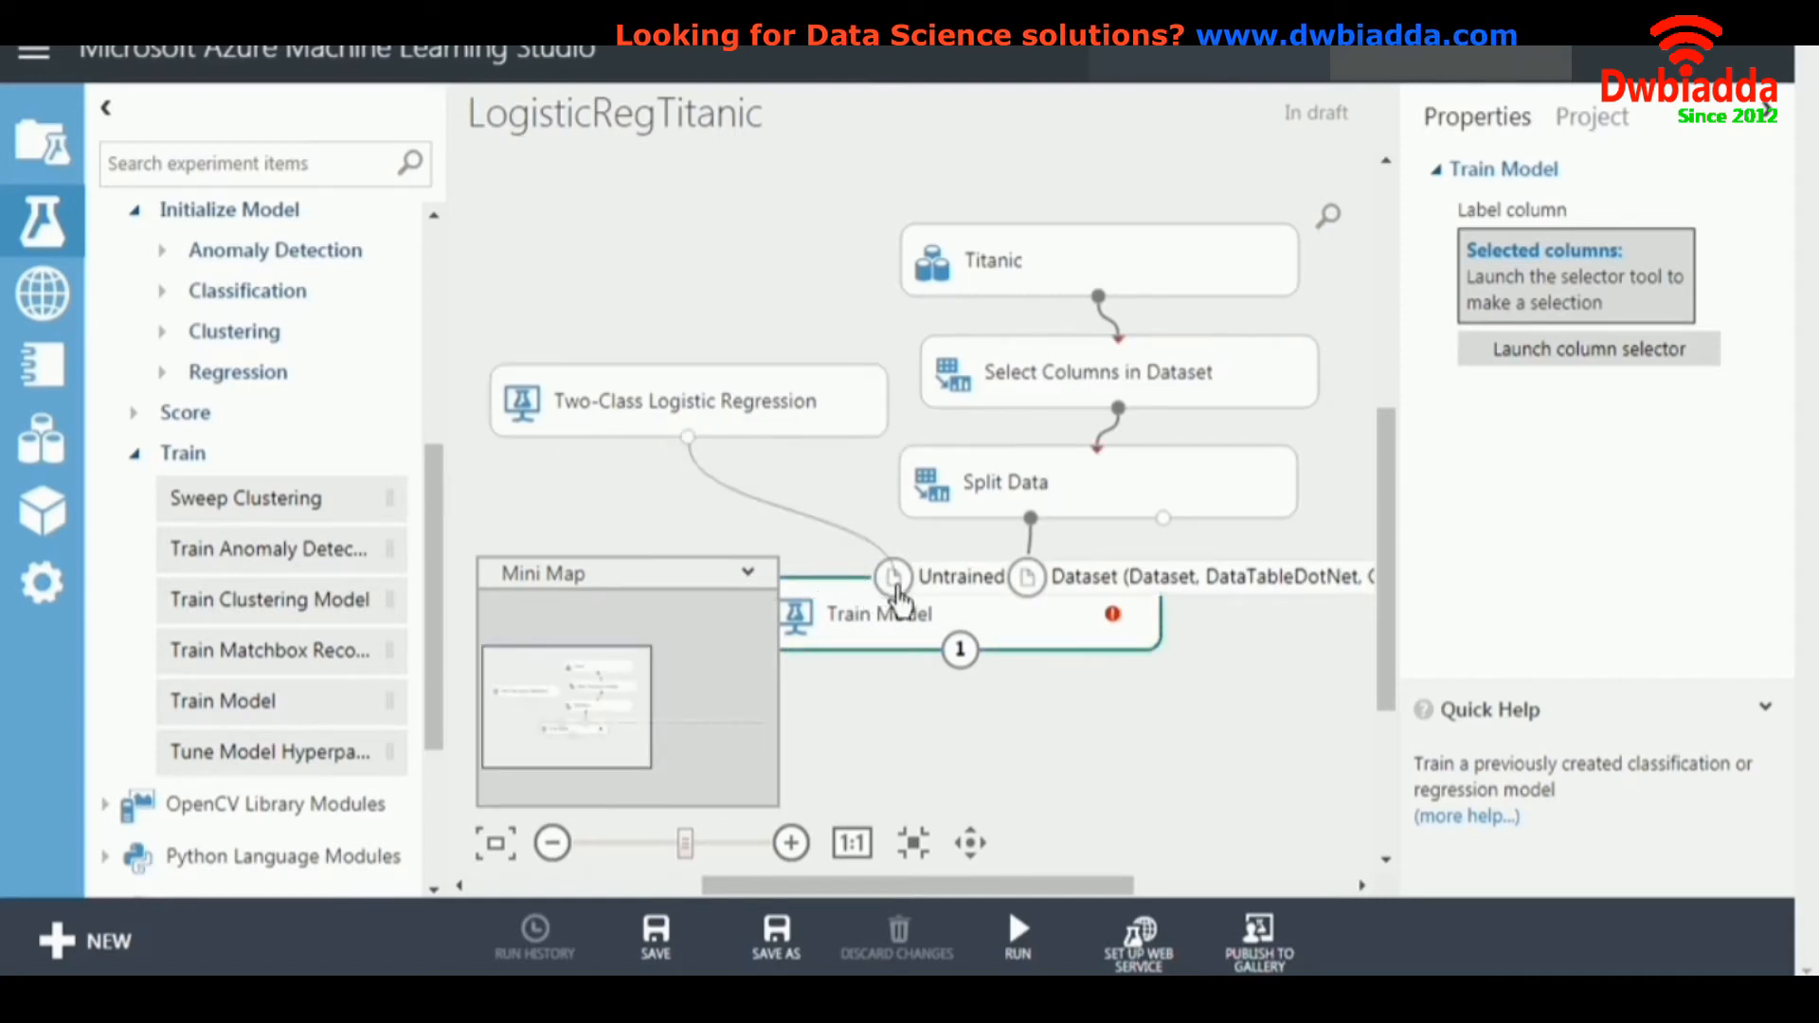
click(1076, 730)
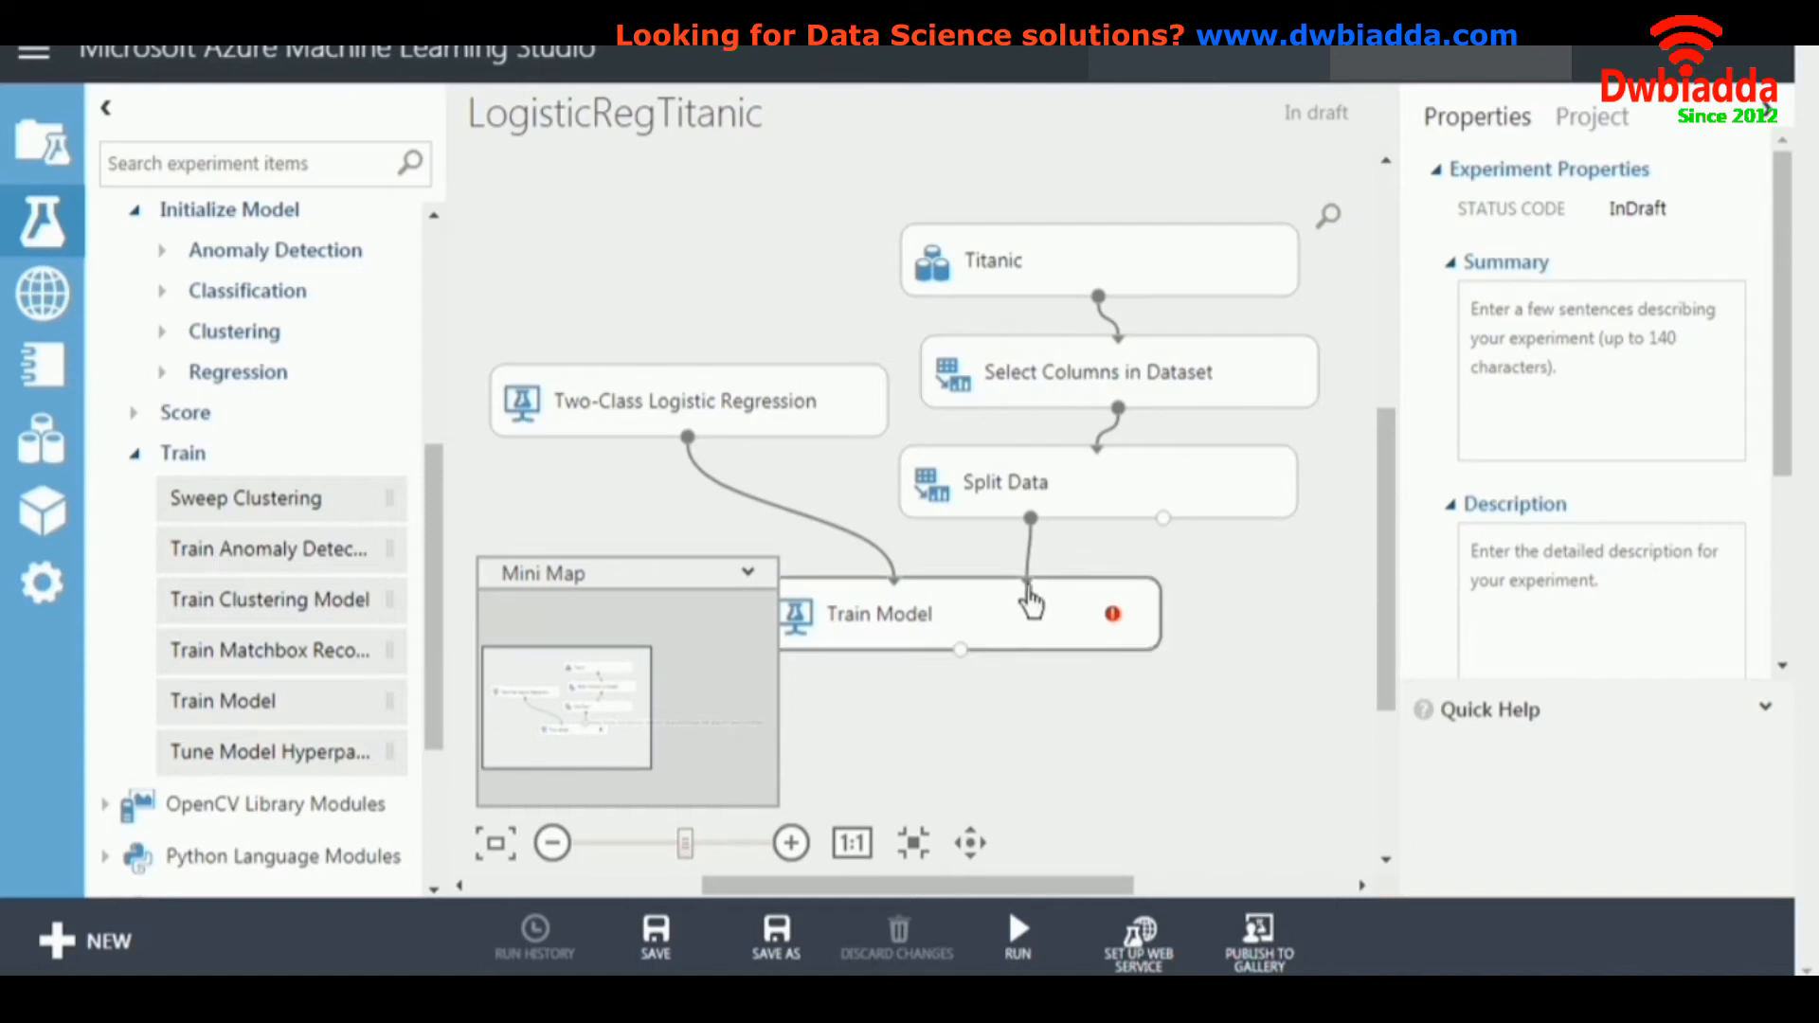
Set the label column of the Train Model module to Survived.
click(1091, 637)
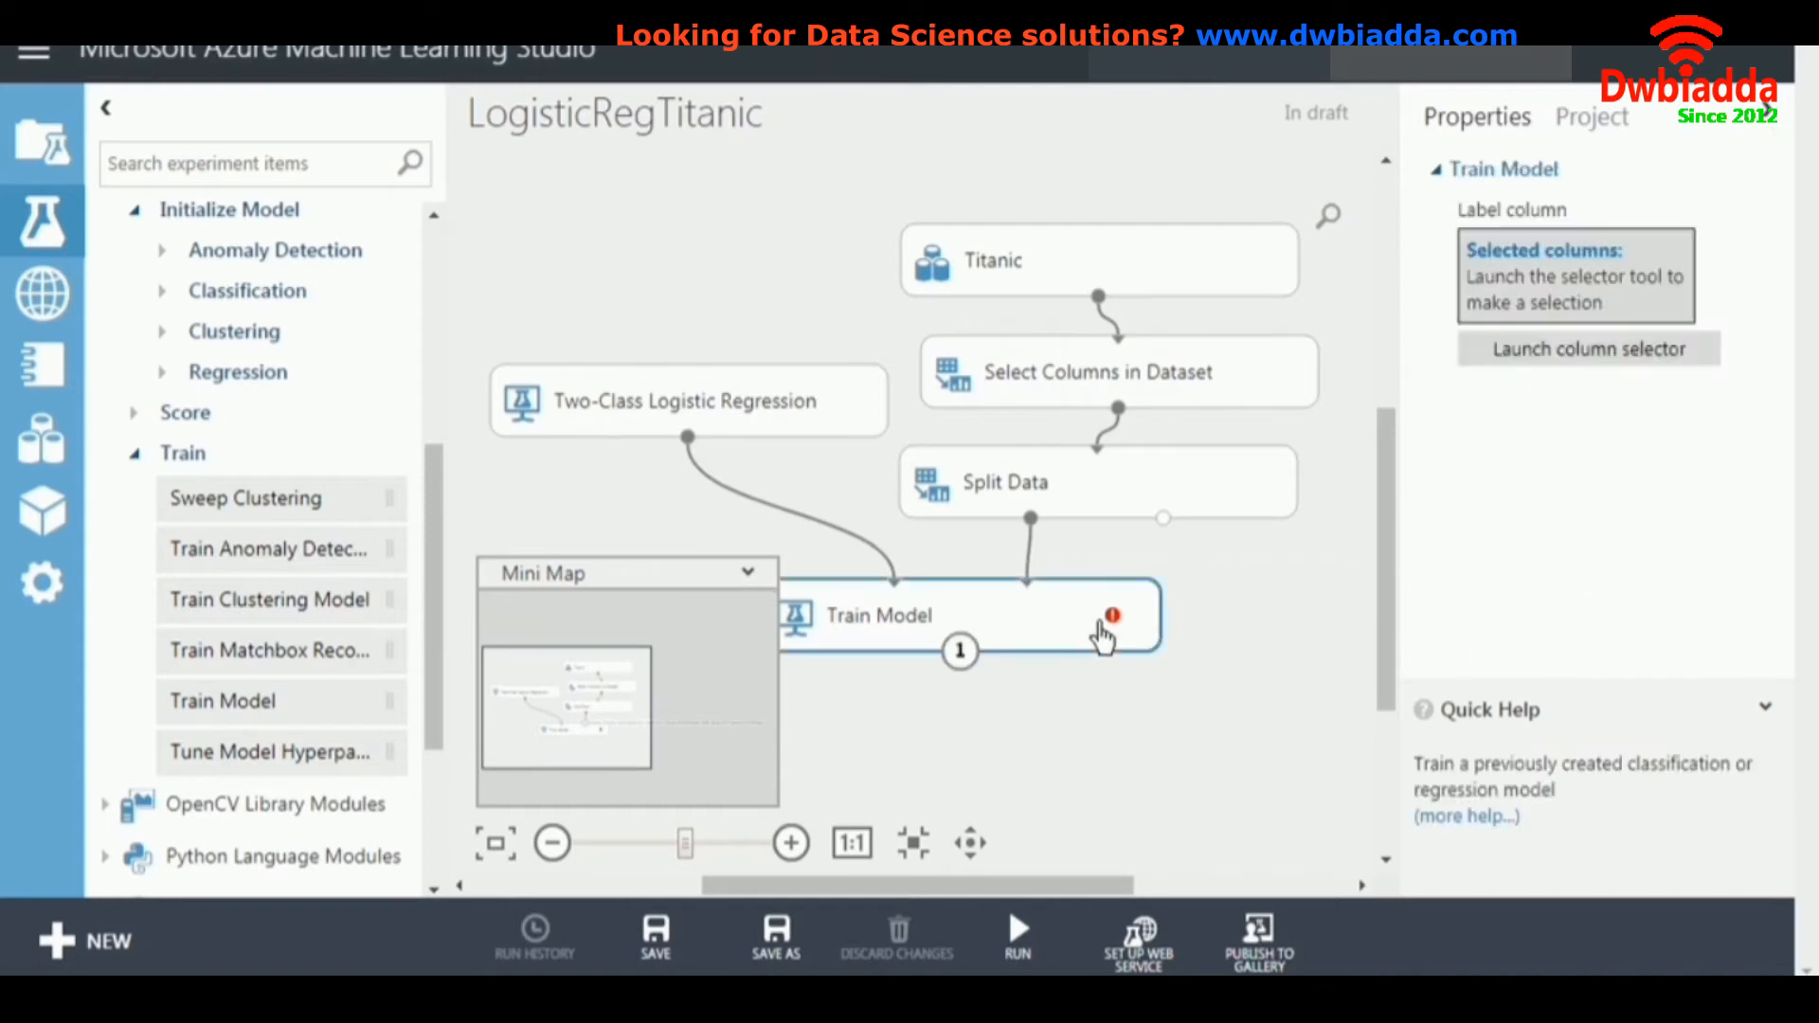
click(1603, 356)
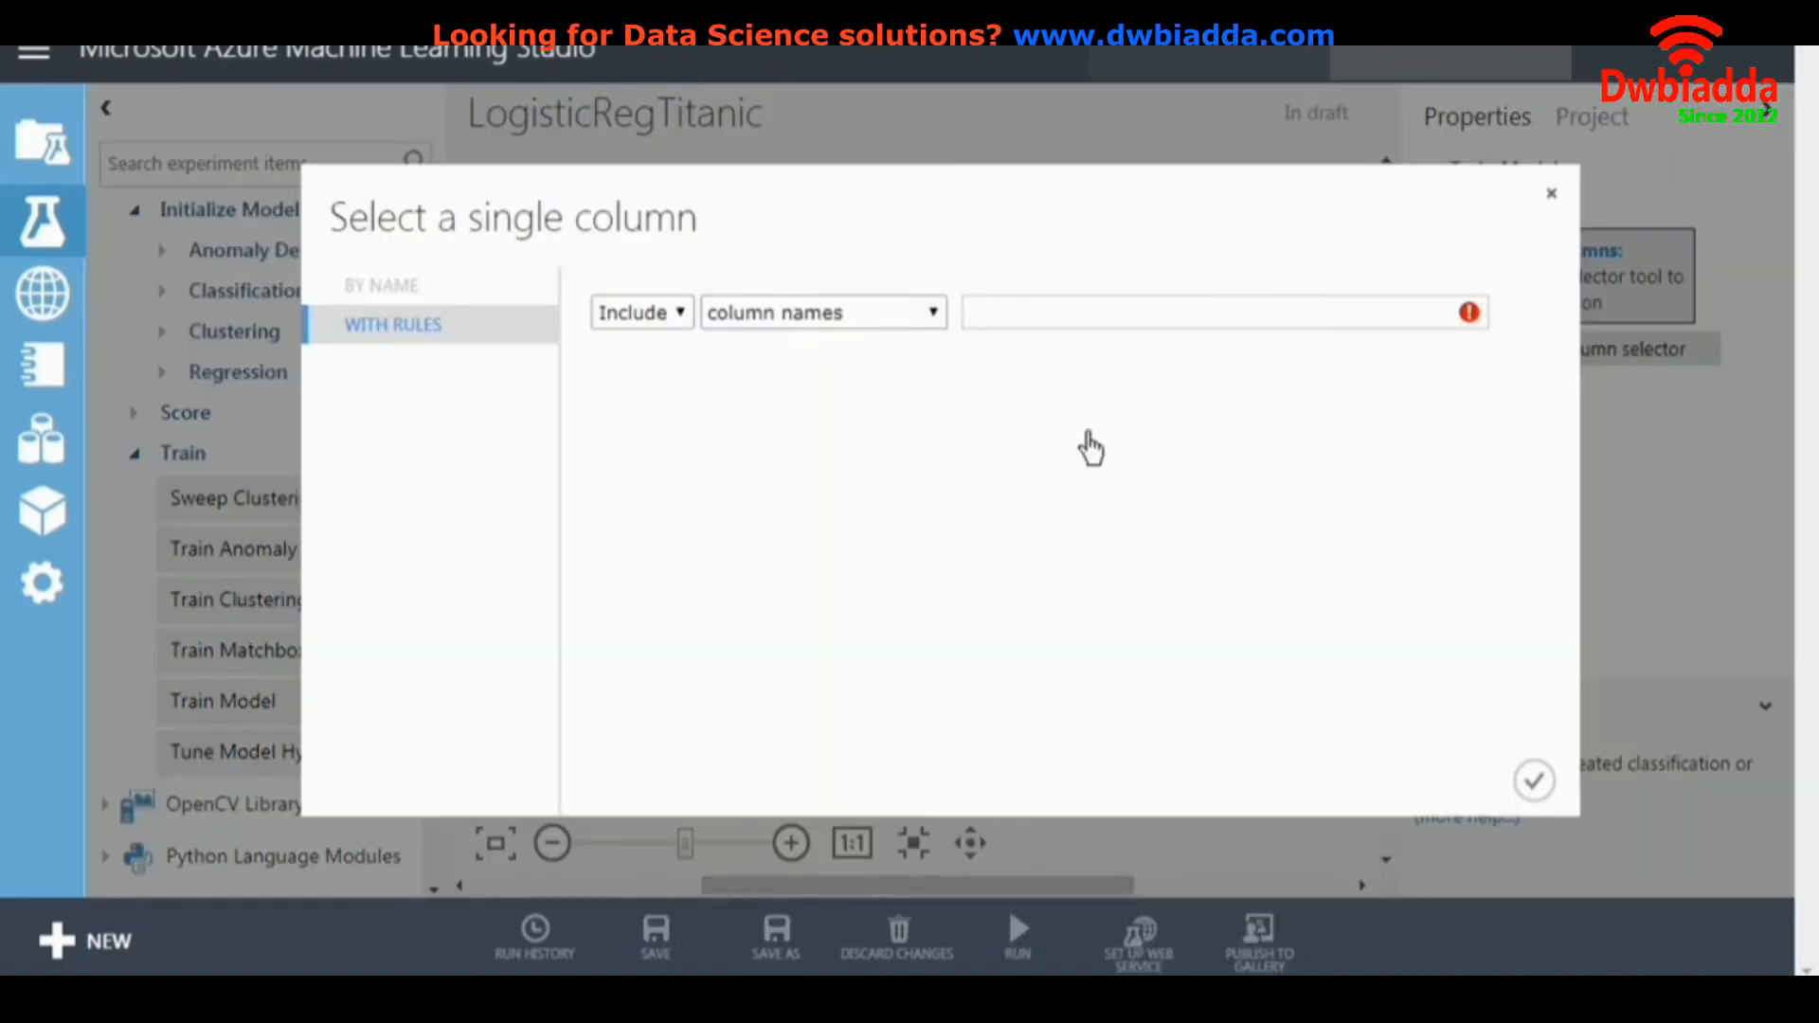
text(s)
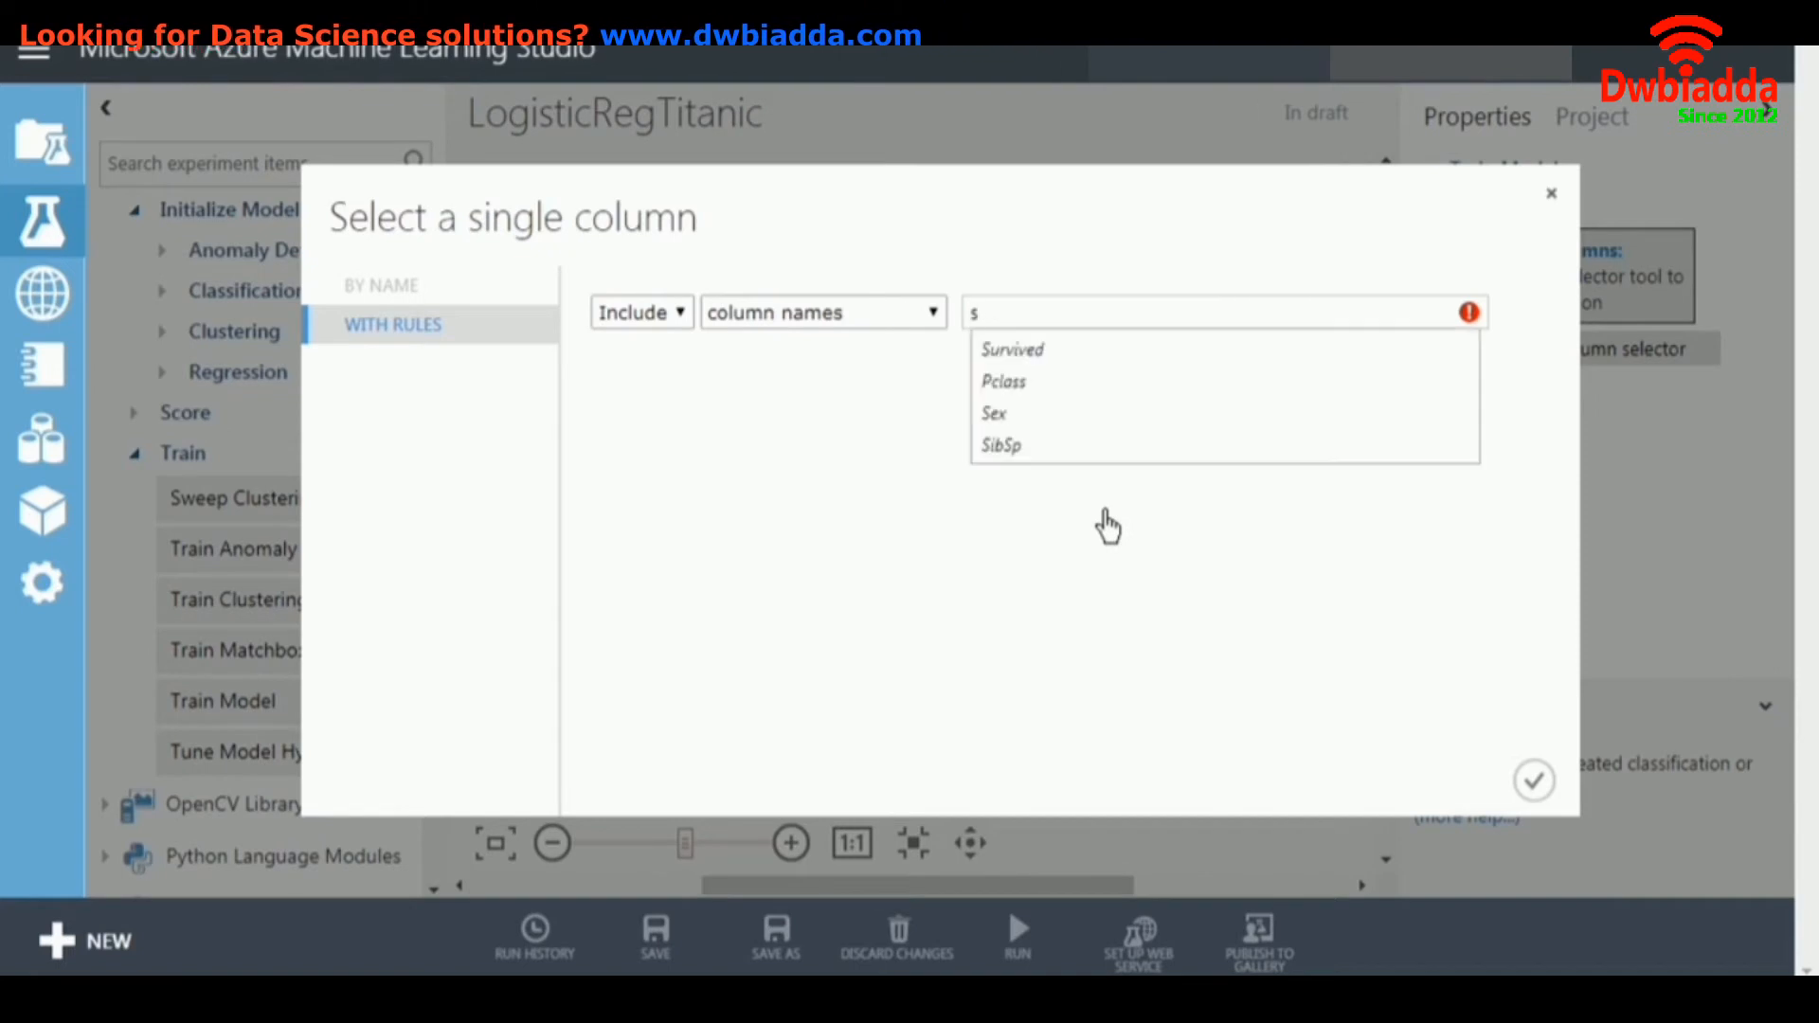
click(1011, 348)
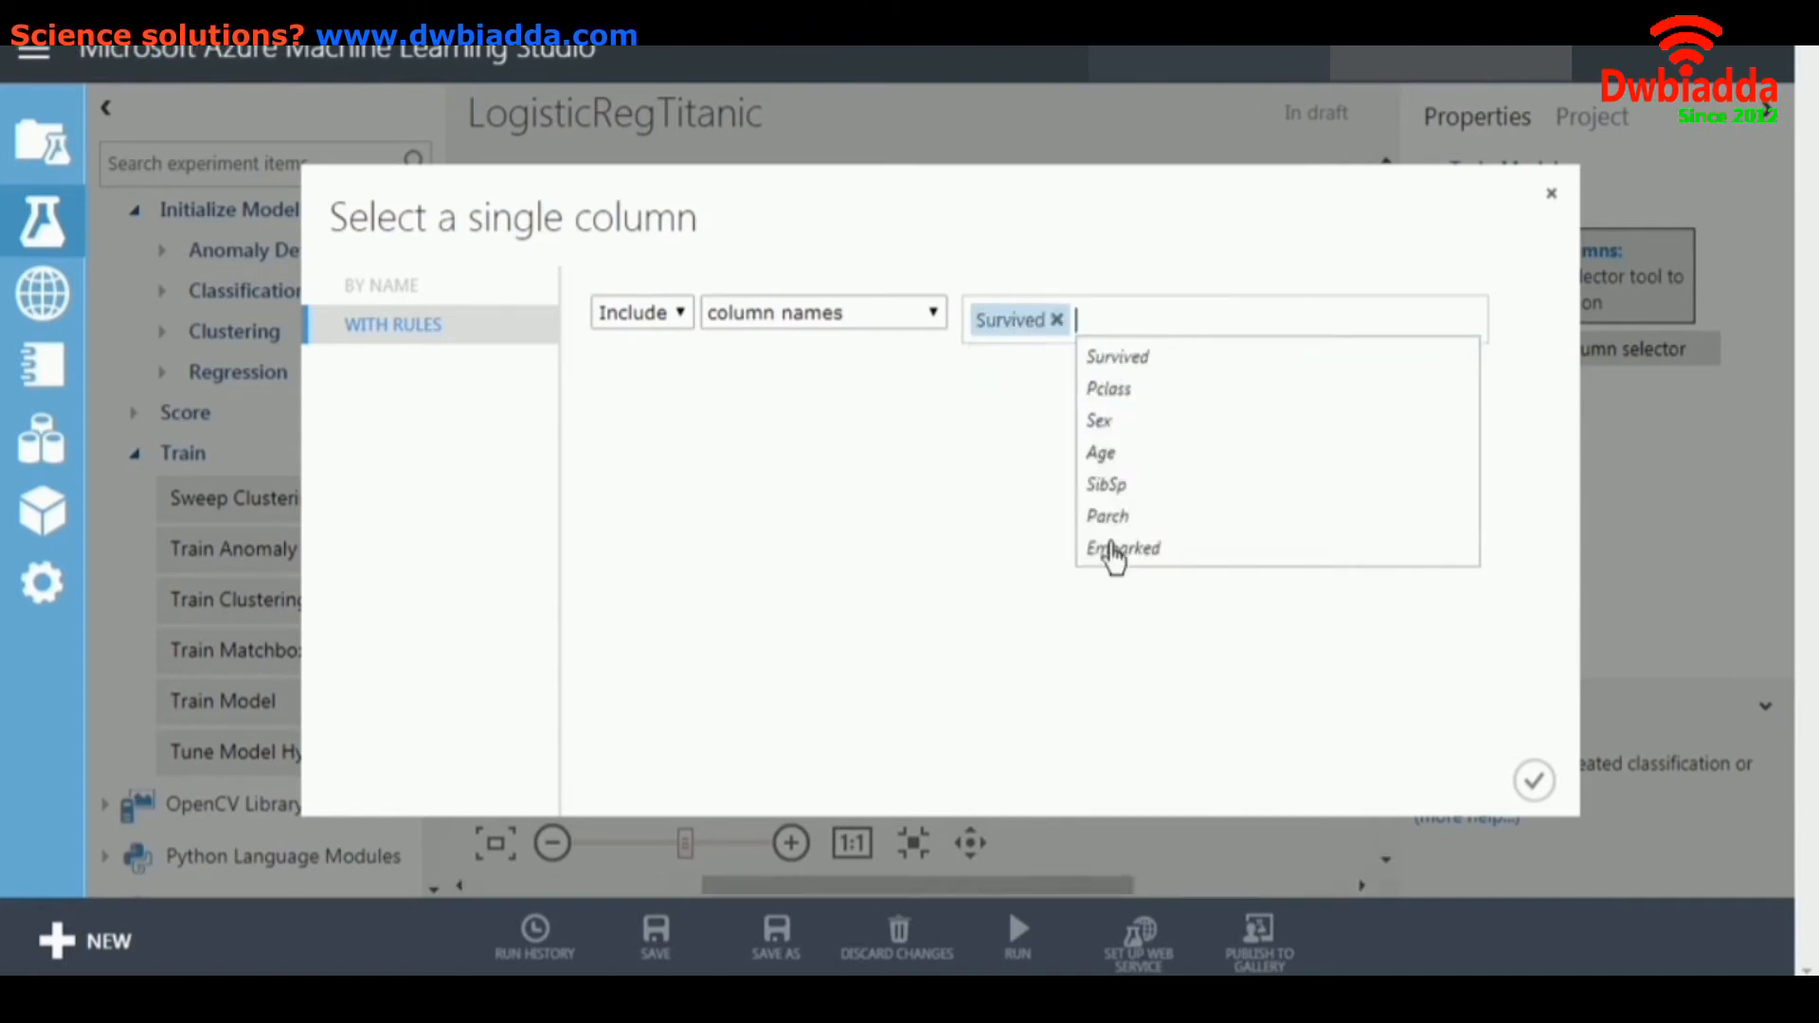
click(1533, 781)
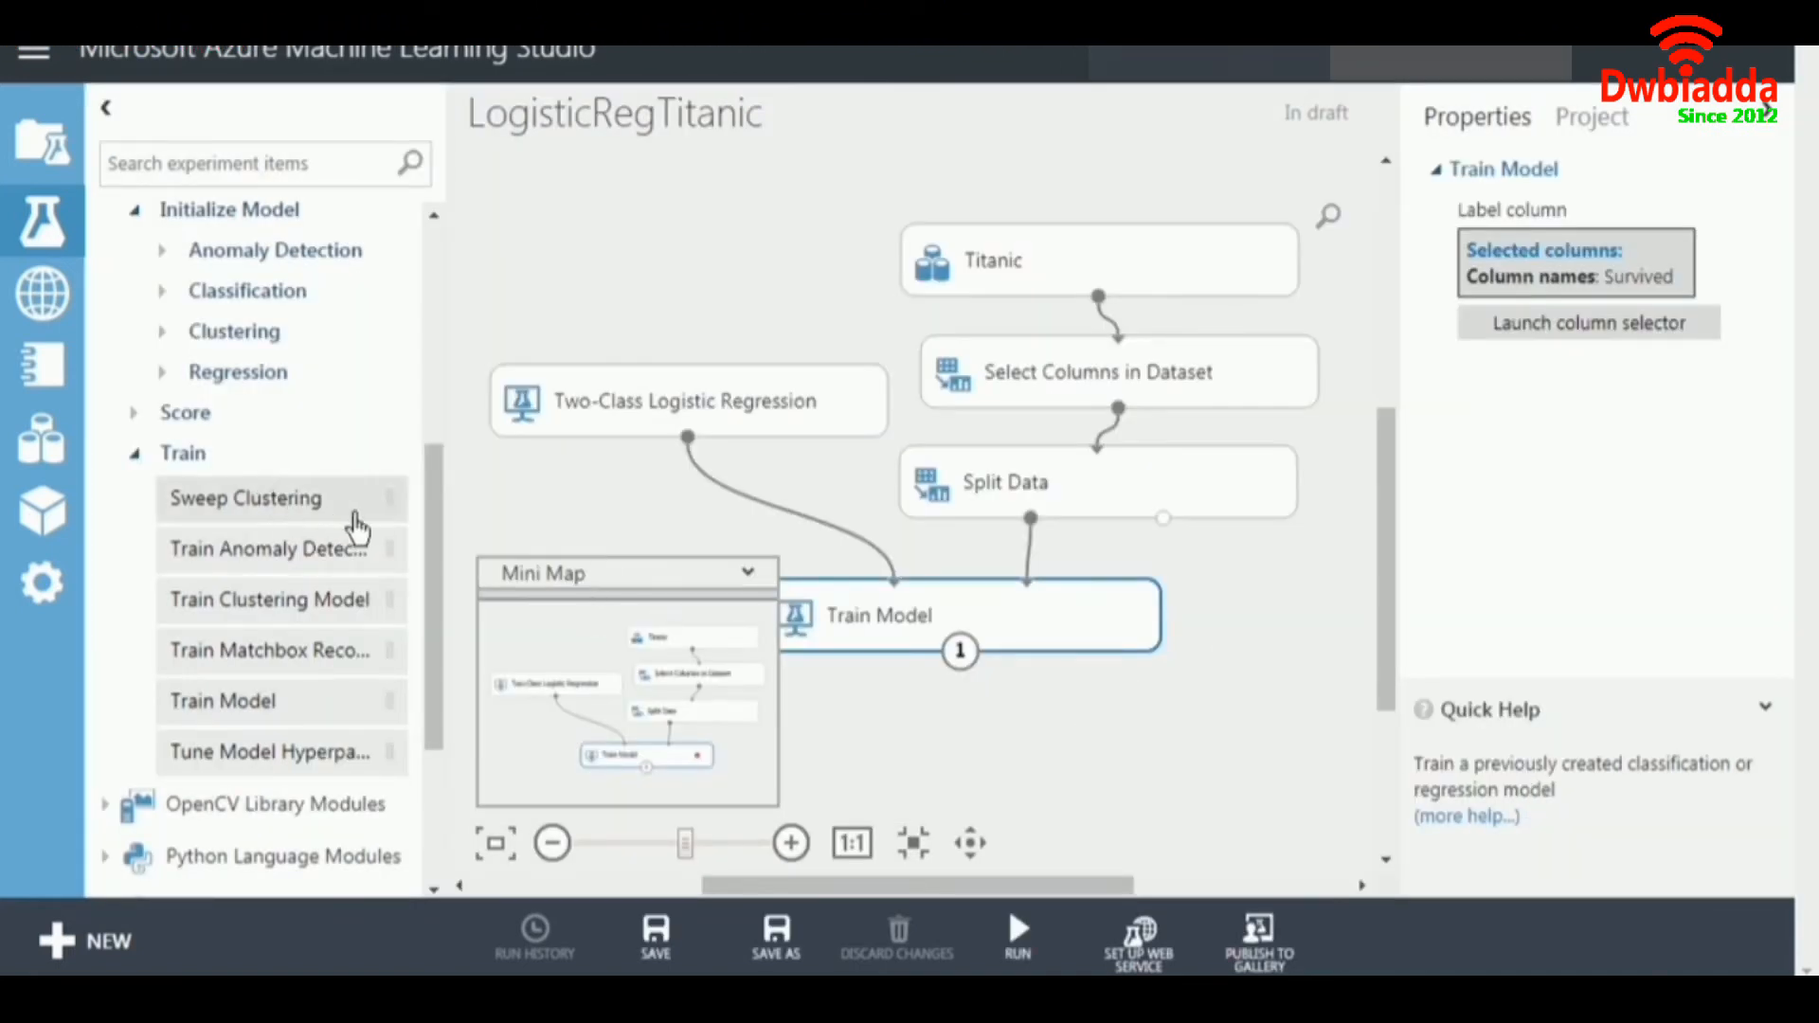
Add a Score Model module below Train Model and connect the trained model and Split Data's second output to it.
click(136, 457)
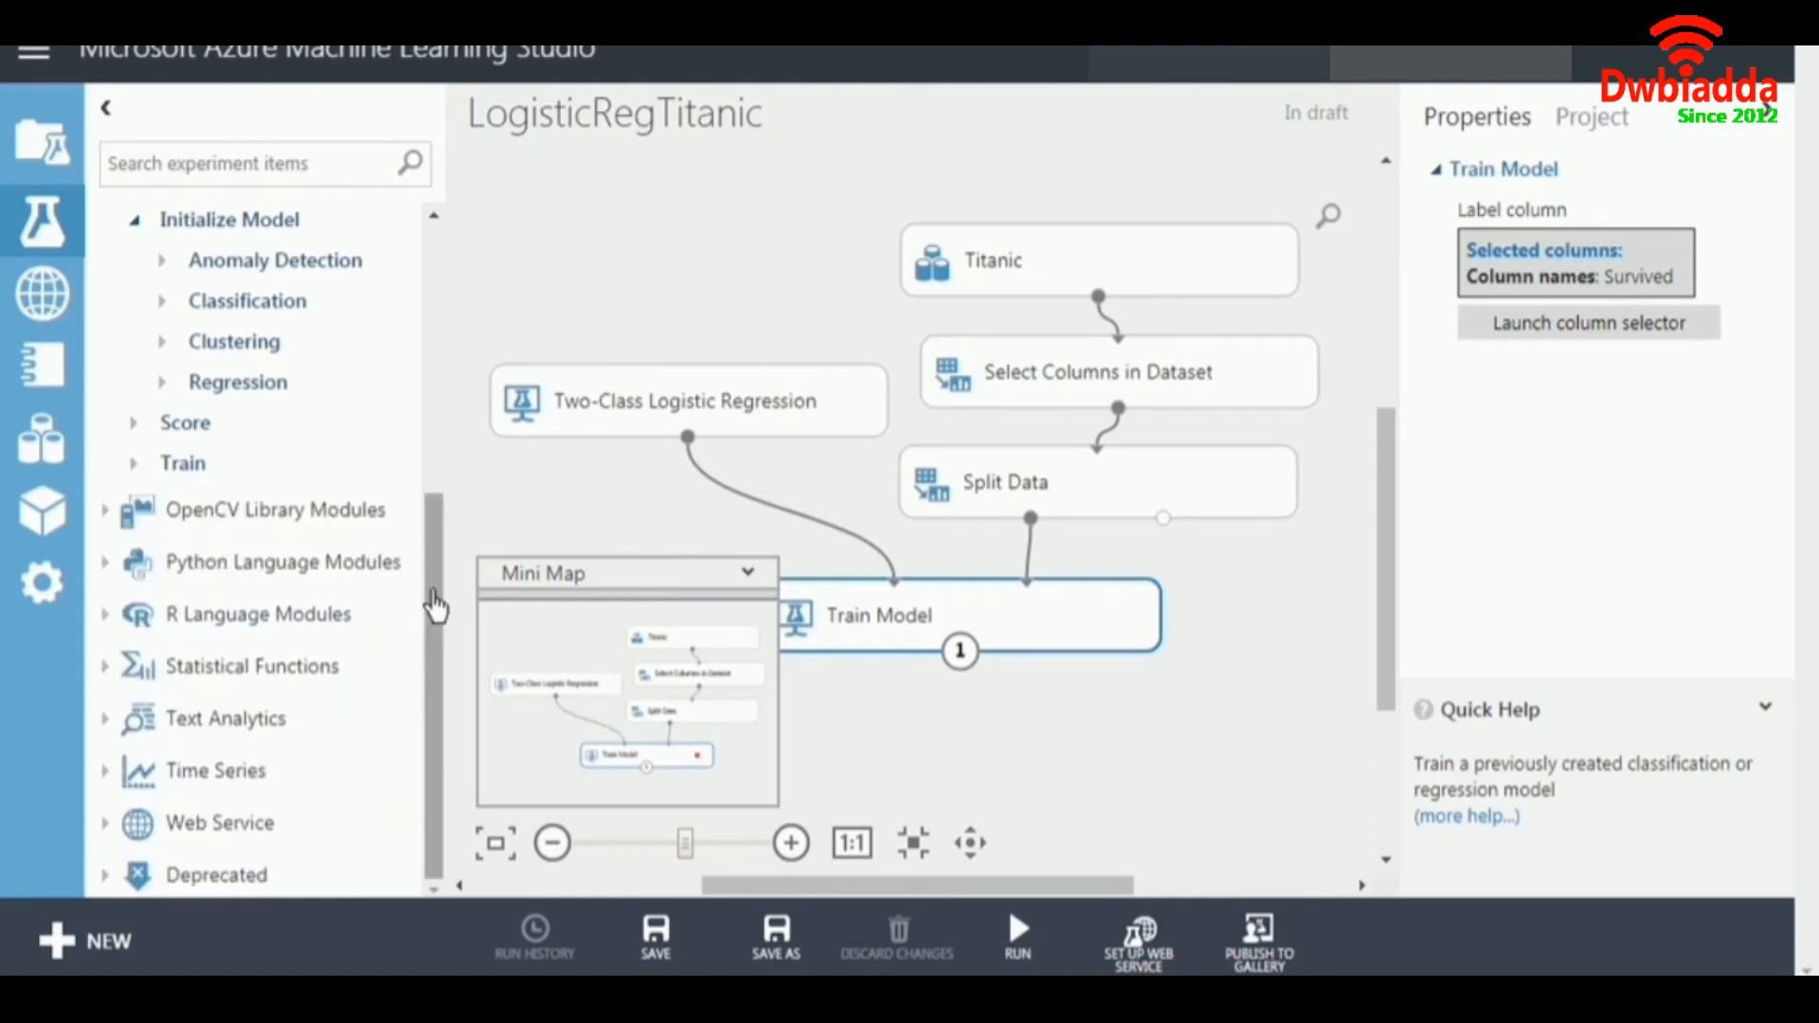
click(136, 425)
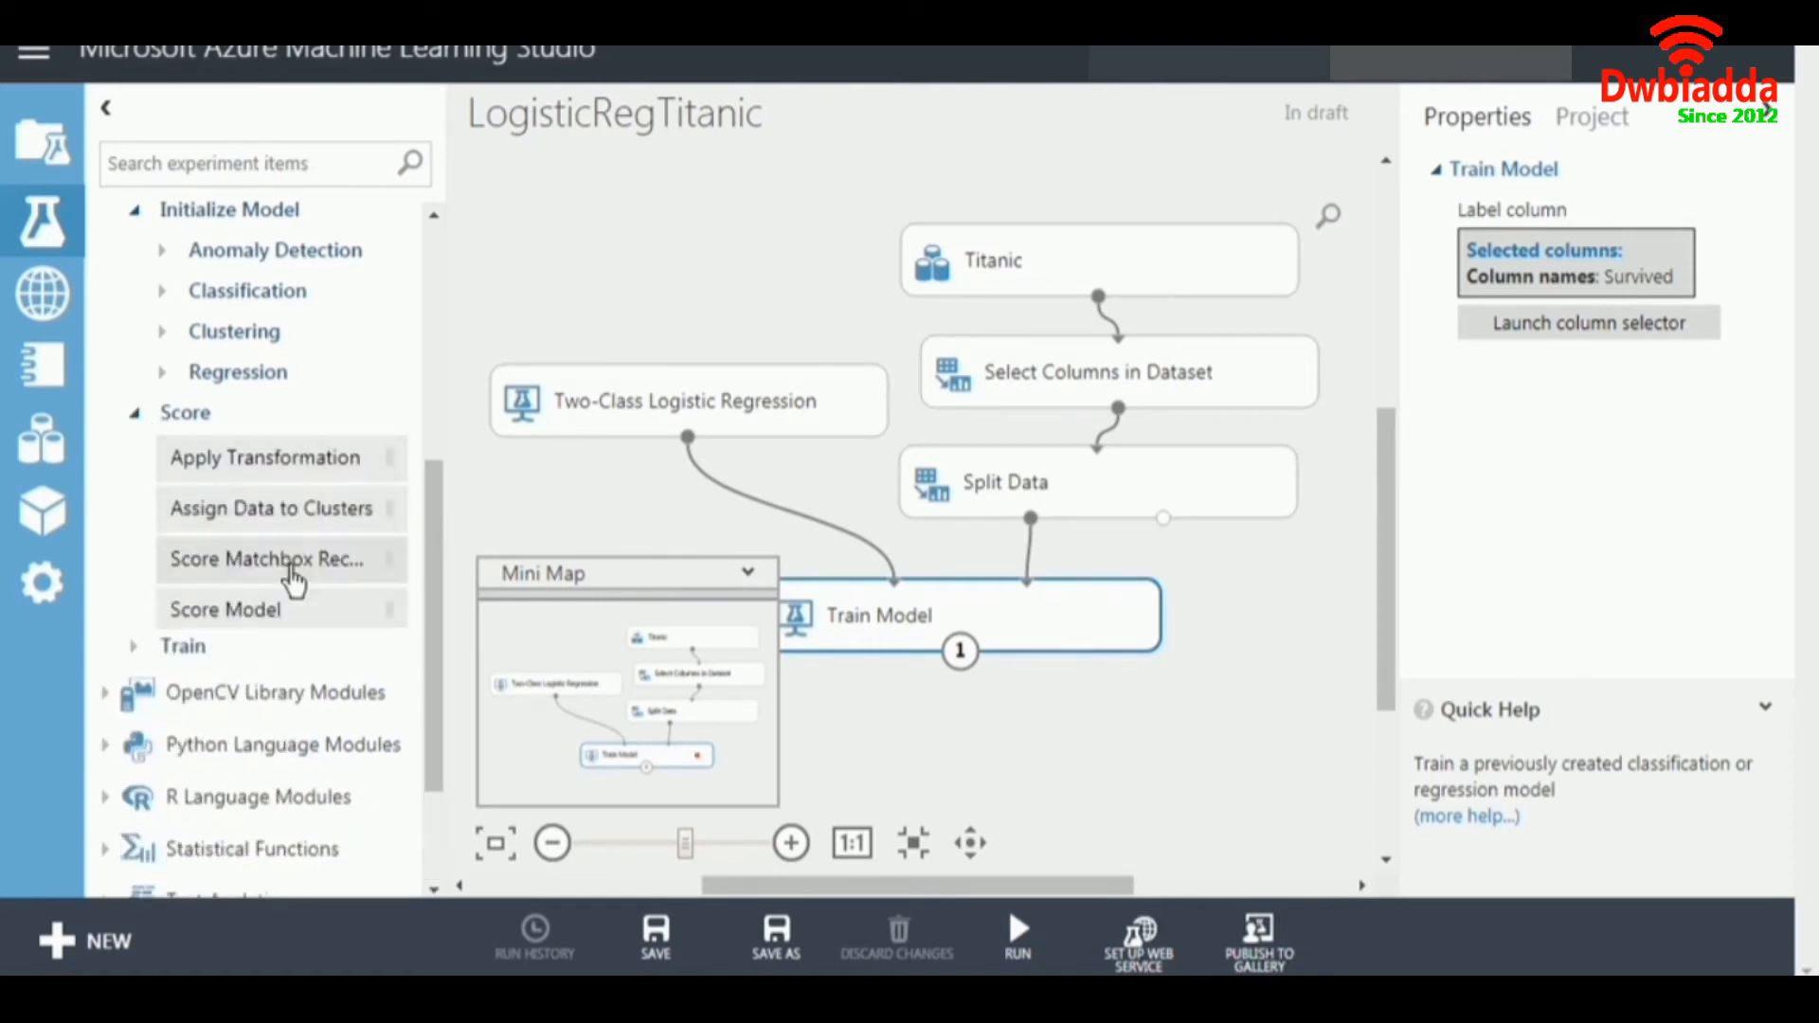
drag(243, 614, 1114, 753)
drag(959, 651, 1065, 720)
drag(1163, 518, 1176, 701)
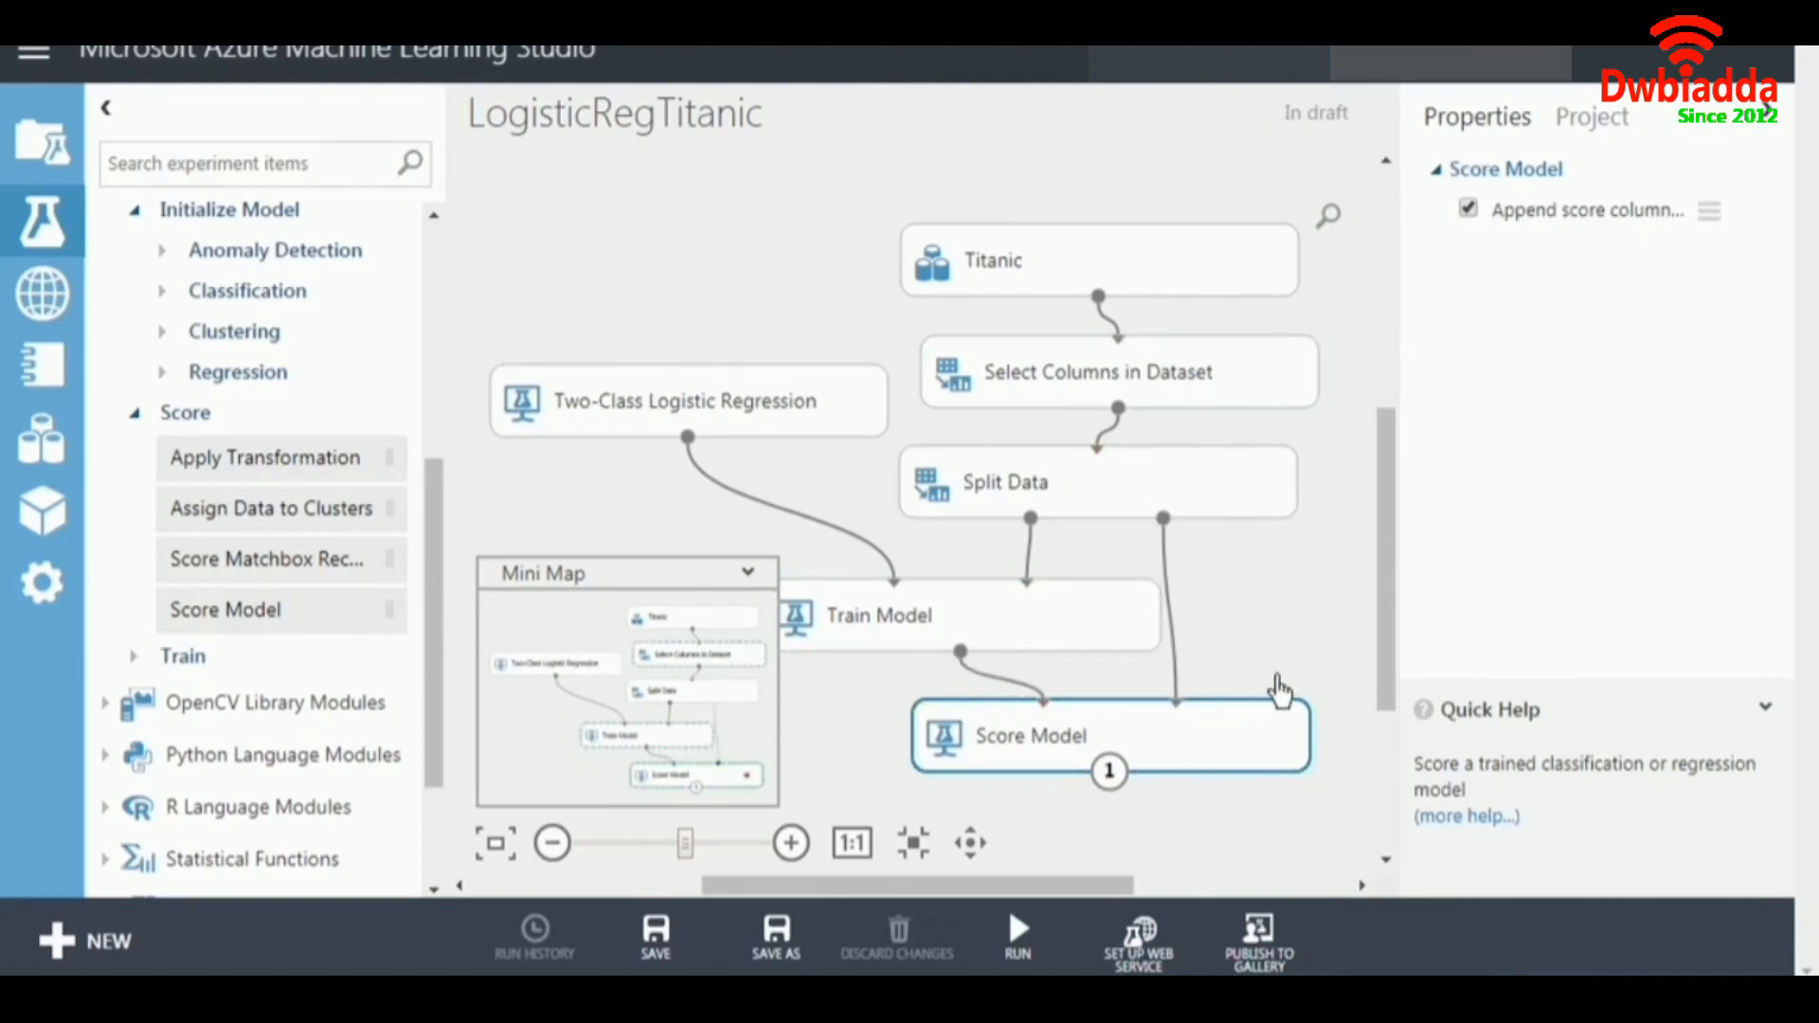
Add an Evaluate Model module below Score Model and connect the scored dataset to its first input.
drag(1384, 527, 1391, 590)
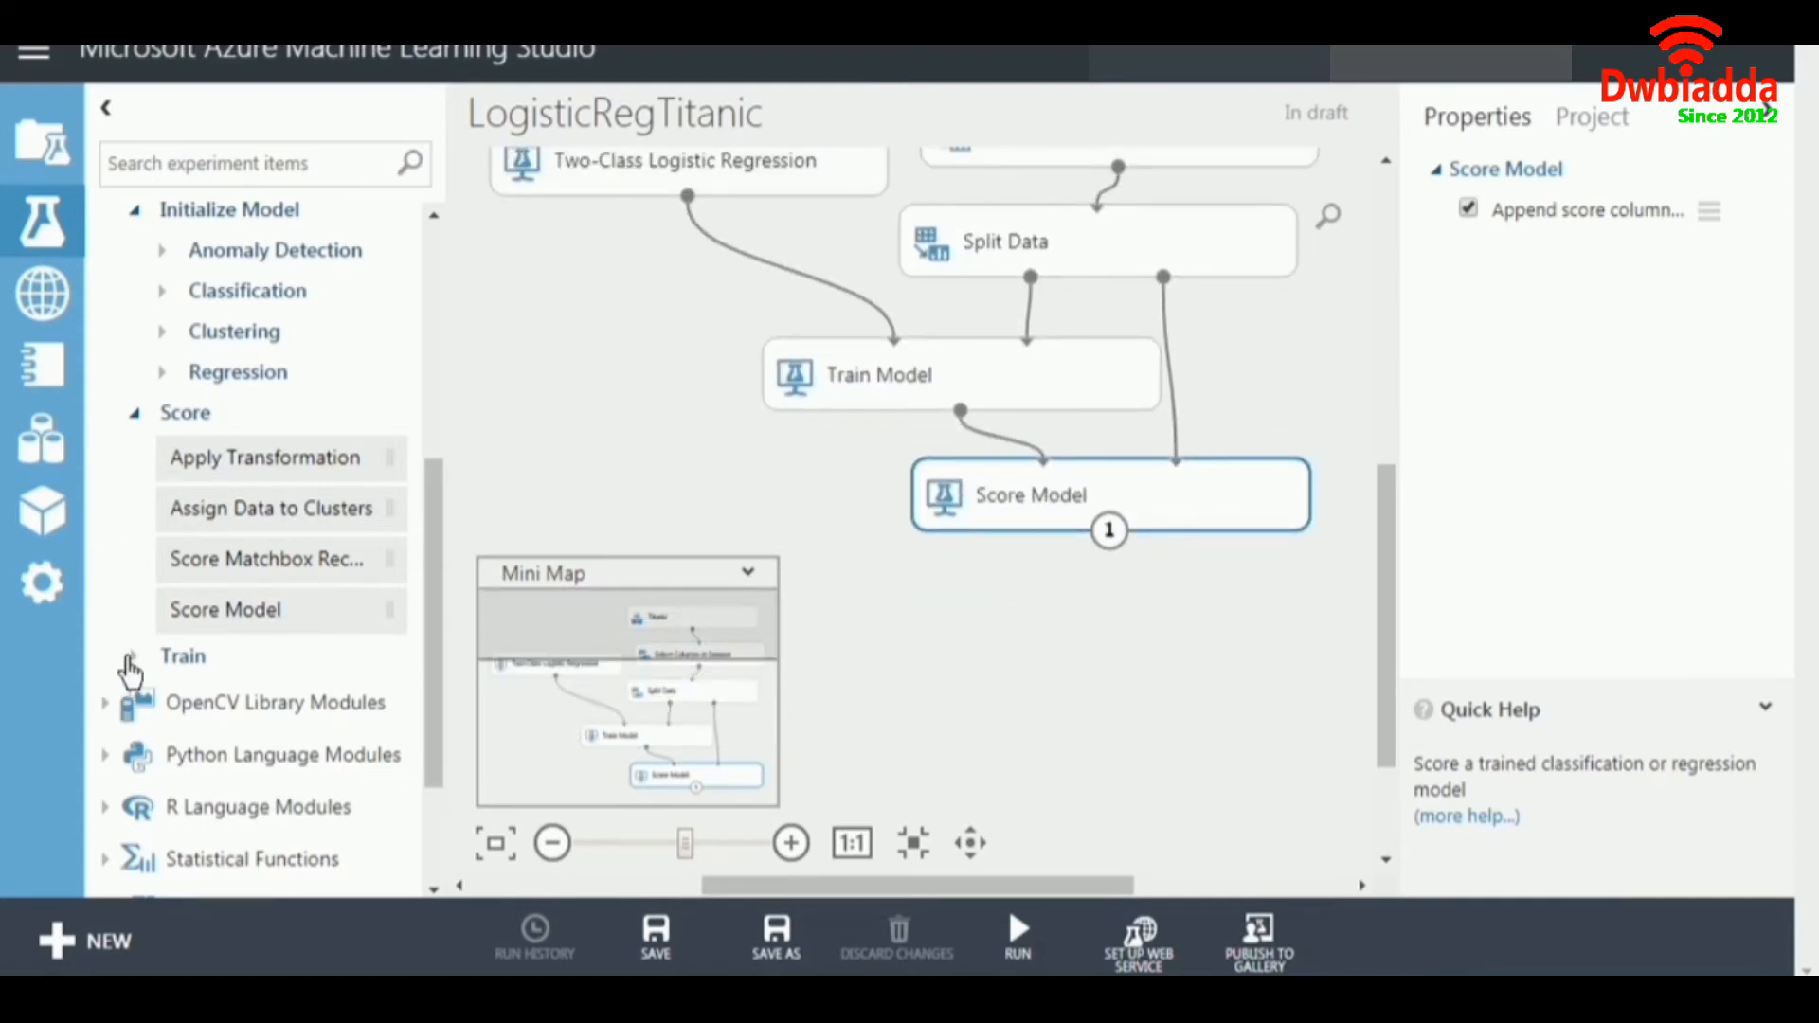
click(134, 414)
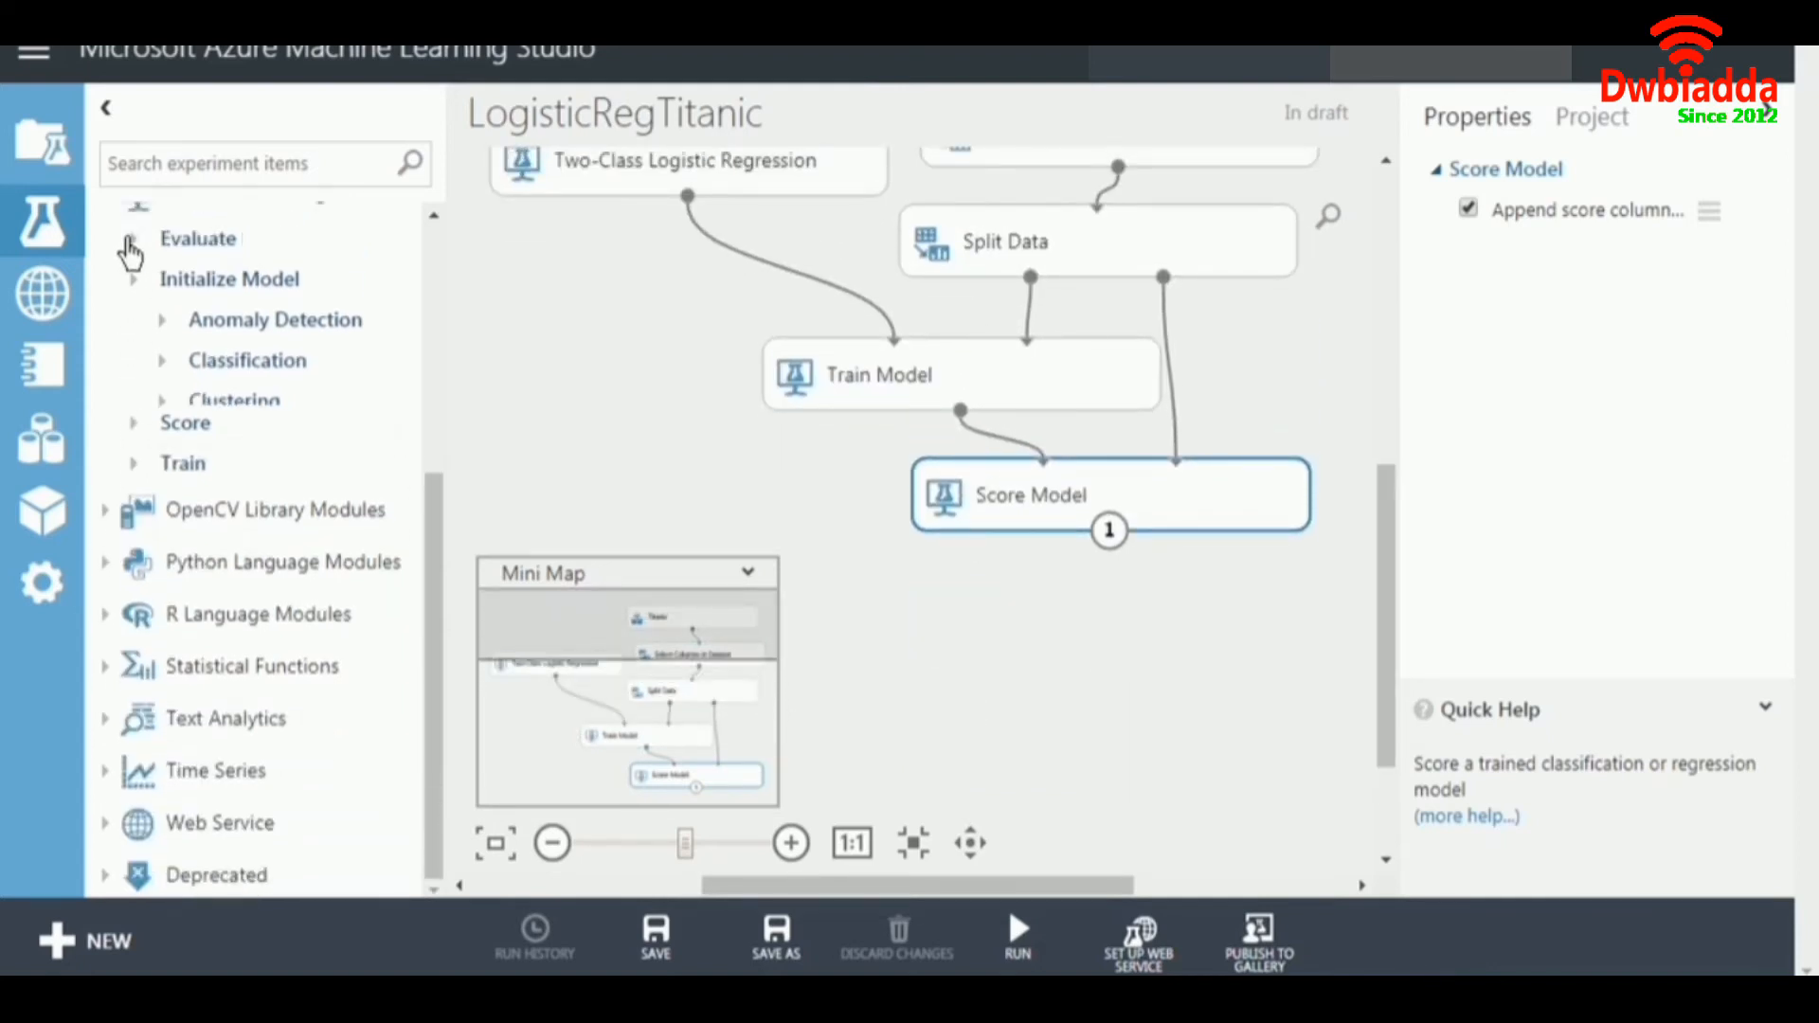
click(134, 245)
click(135, 343)
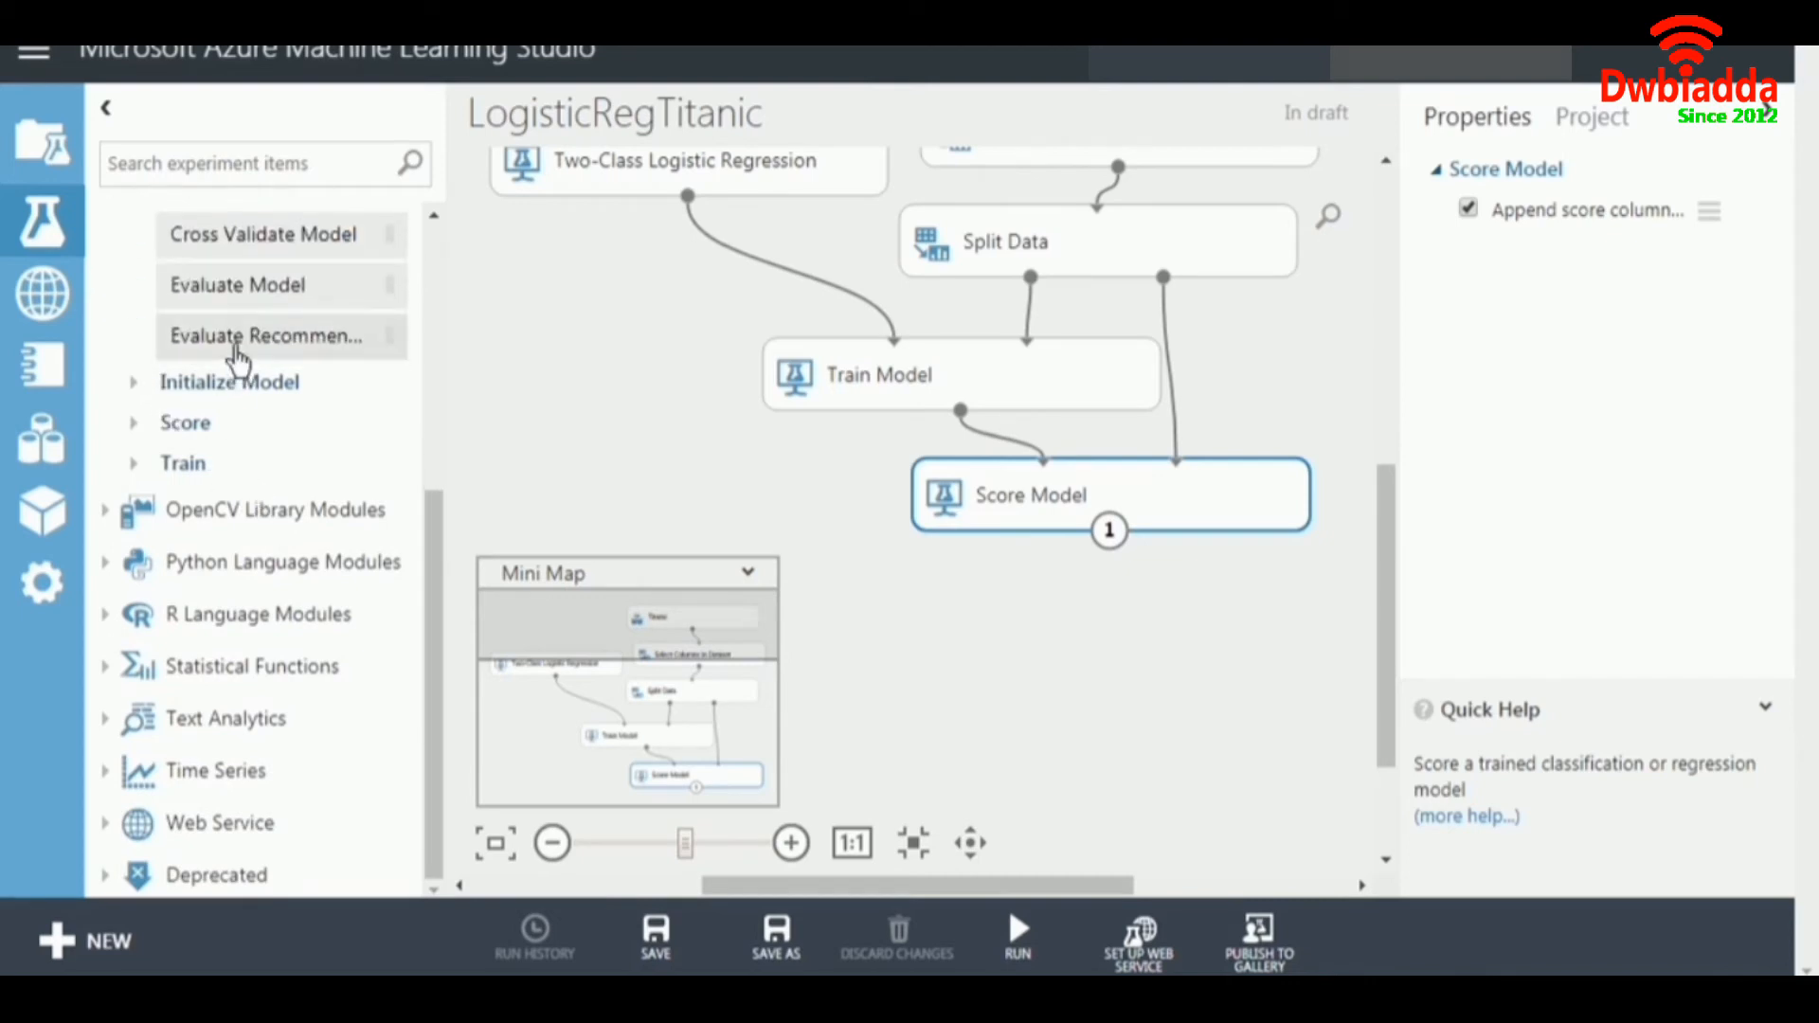
drag(189, 284, 1047, 680)
drag(1109, 530, 995, 653)
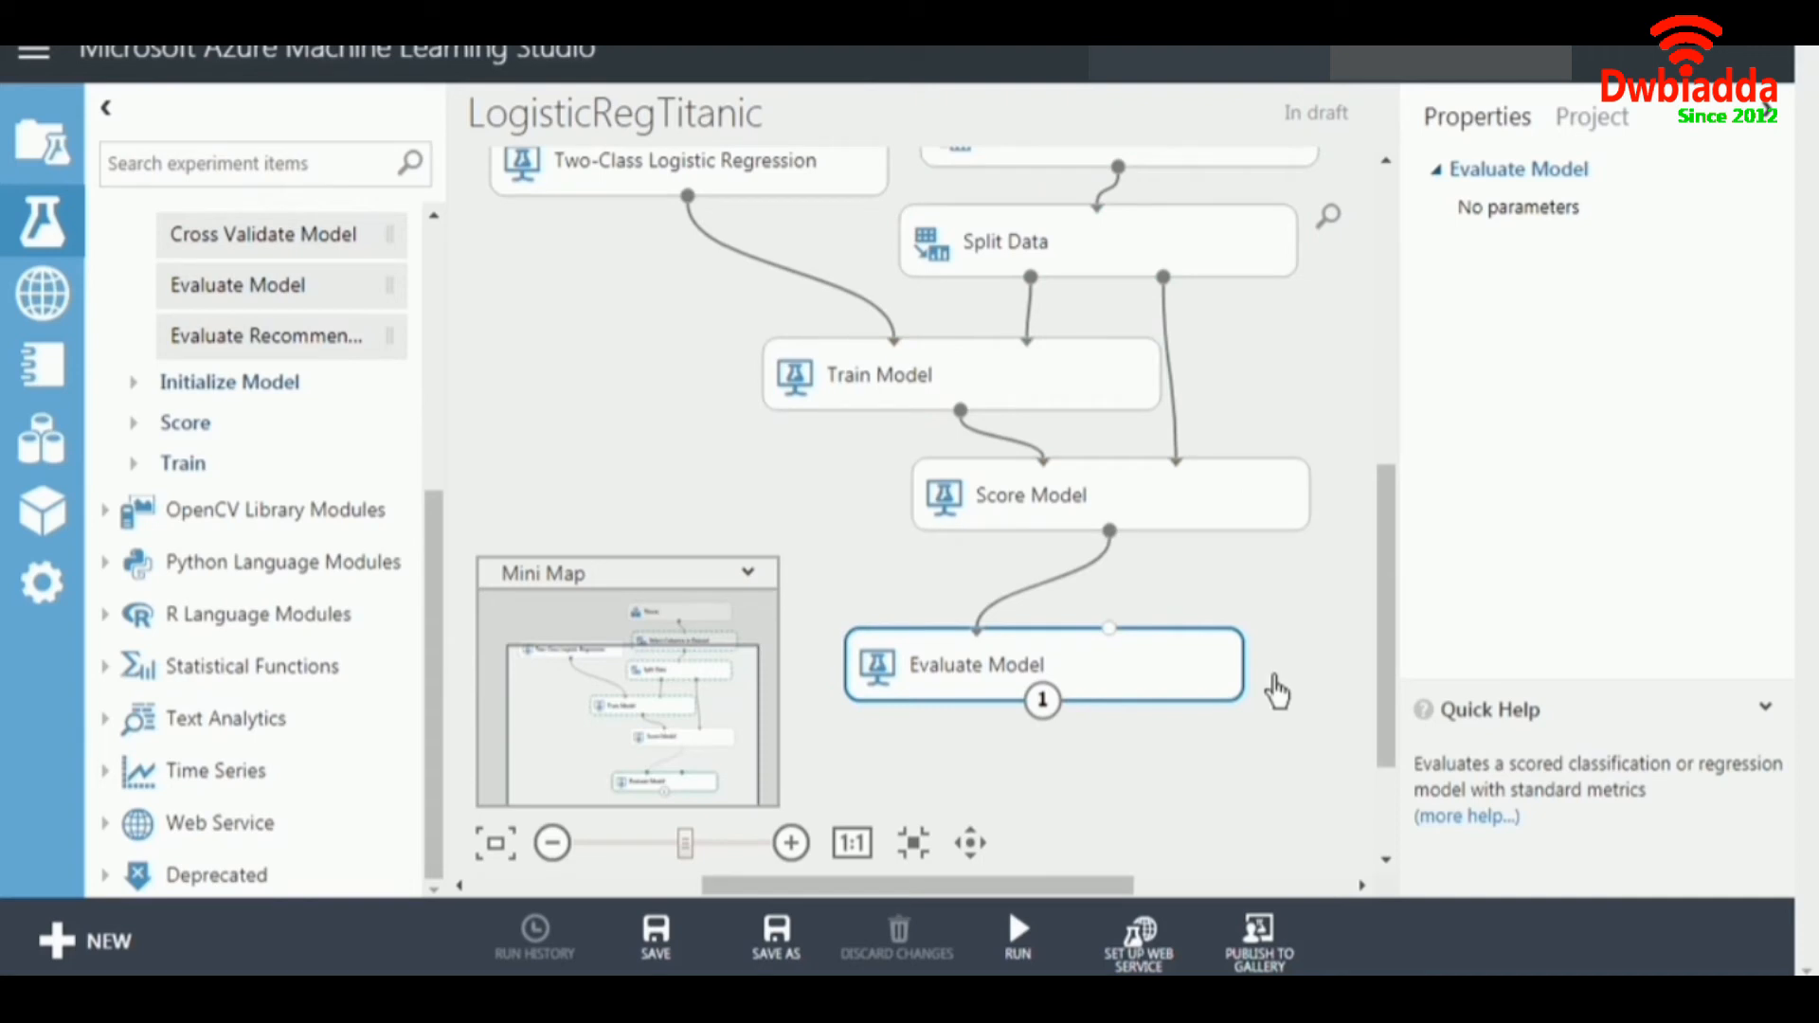
Run the complete LogisticRegTitanic experiment.
scroll(1272, 678, up, 2)
scroll(1277, 696, down, 3)
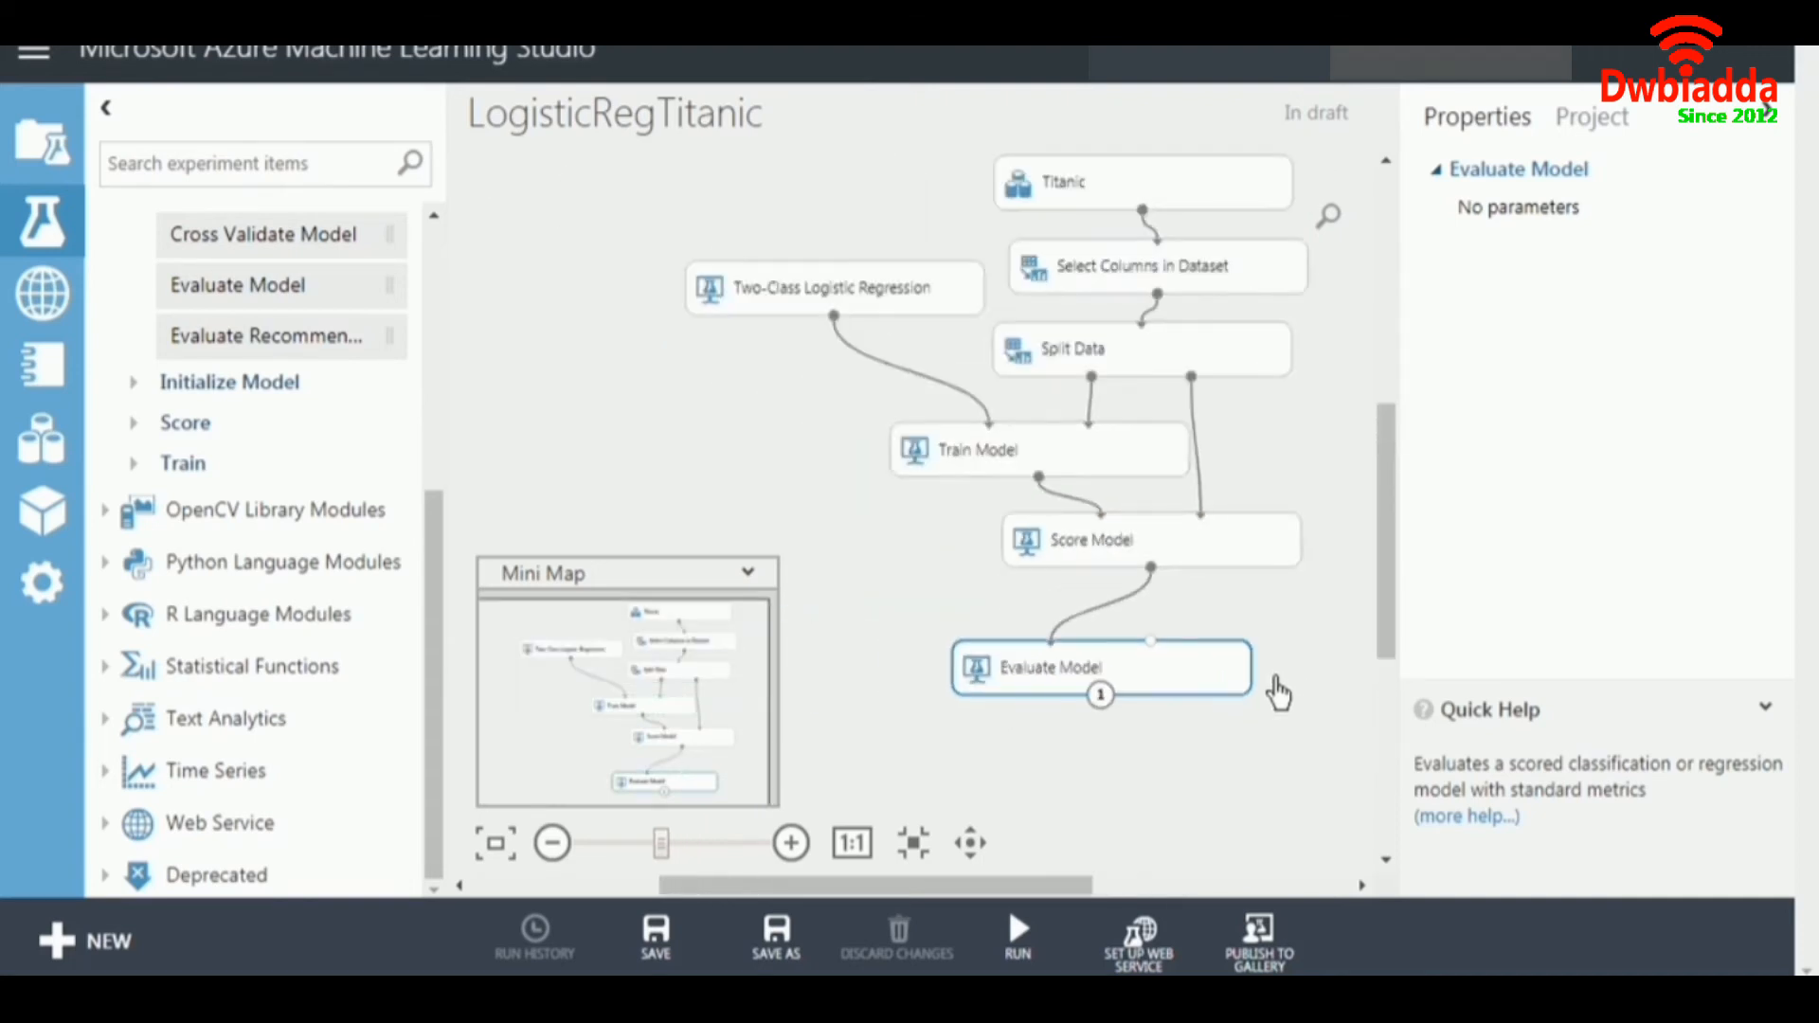
scroll(1362, 552, down, 1)
mouse_move(1380, 528)
mouse_down()
mouse_move(1380, 499)
mouse_move(1379, 531)
mouse_up()
mouse_move(1051, 938)
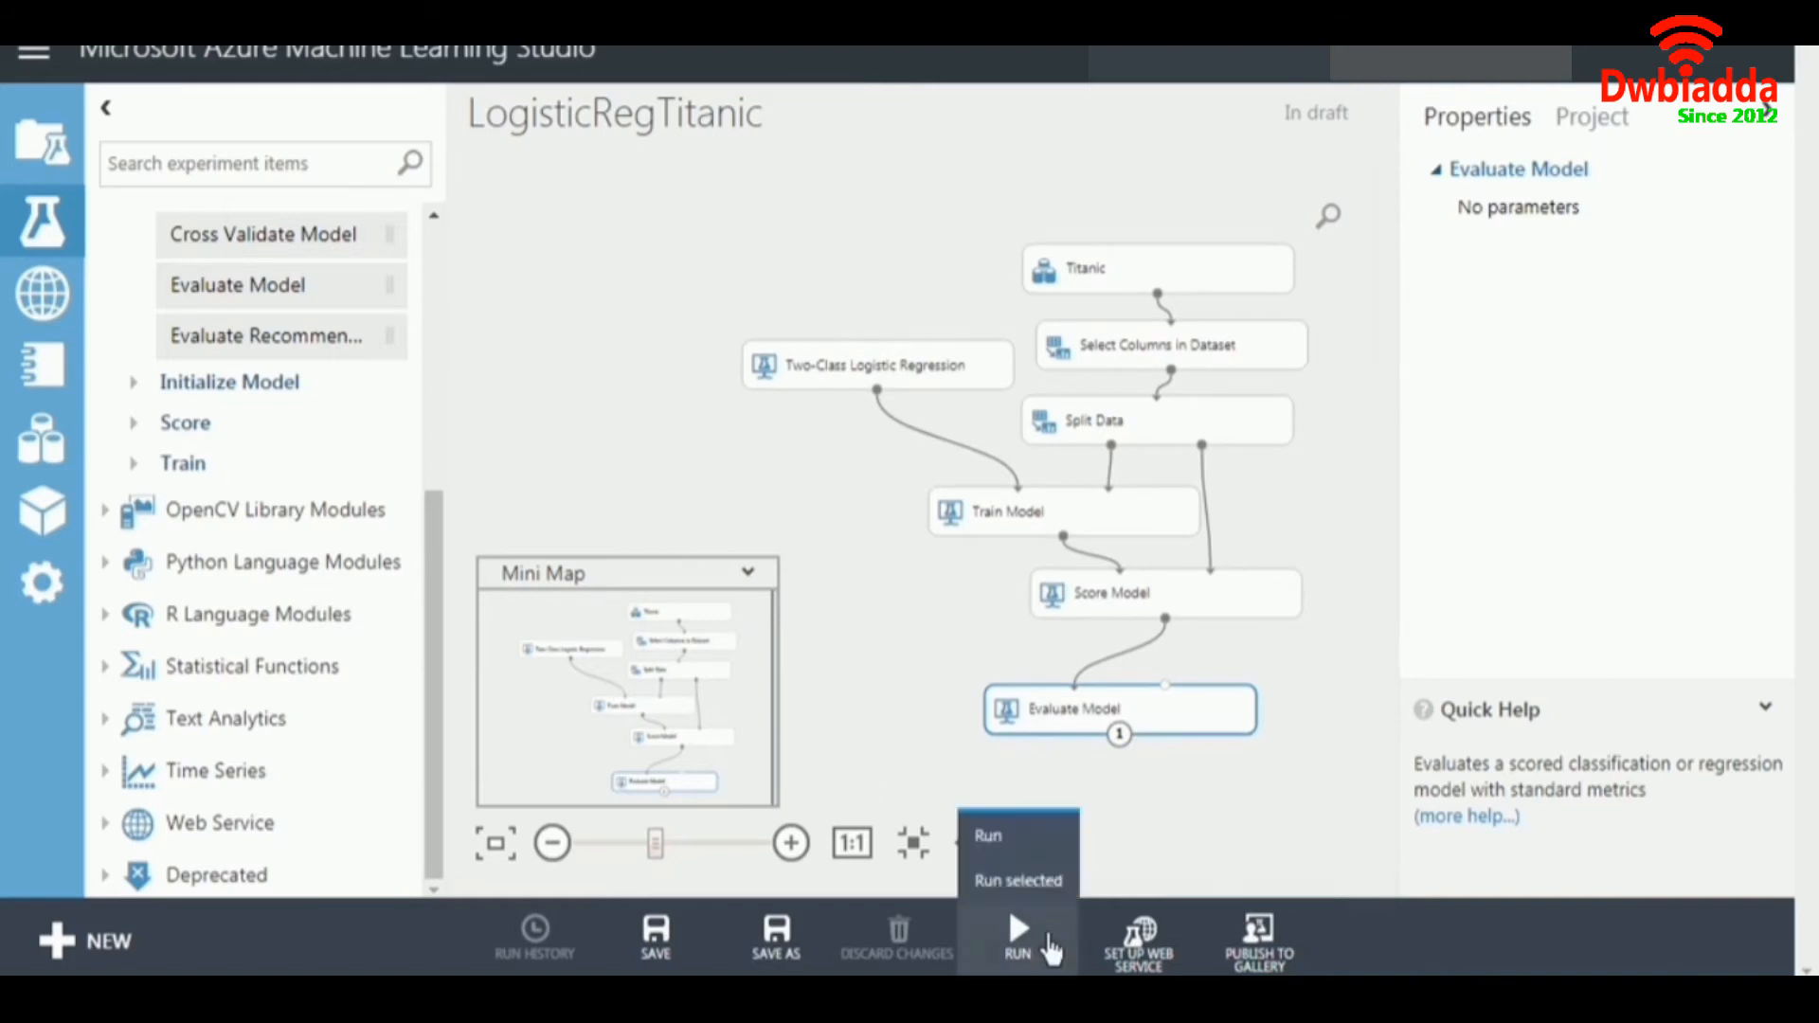
click(988, 832)
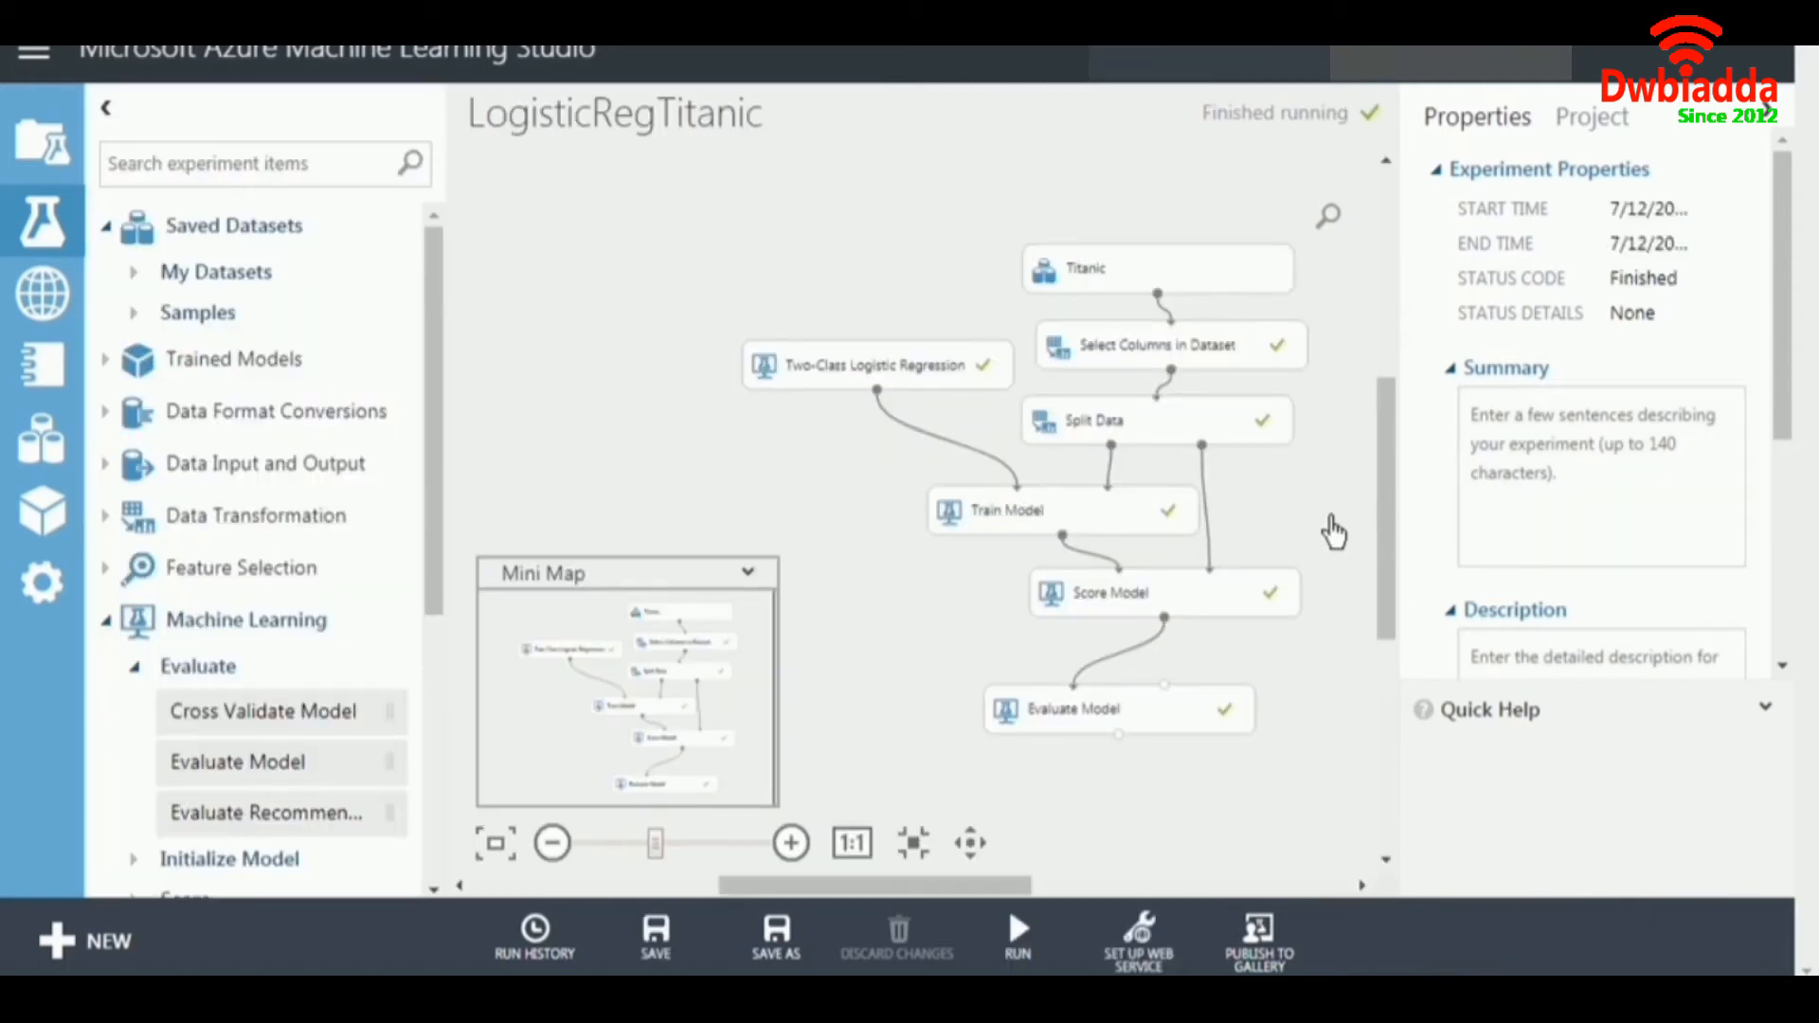
Visualize the scored dataset of Score Model and compare the Survived column with the Scored Labels and Scored Probabilities.
click(1272, 609)
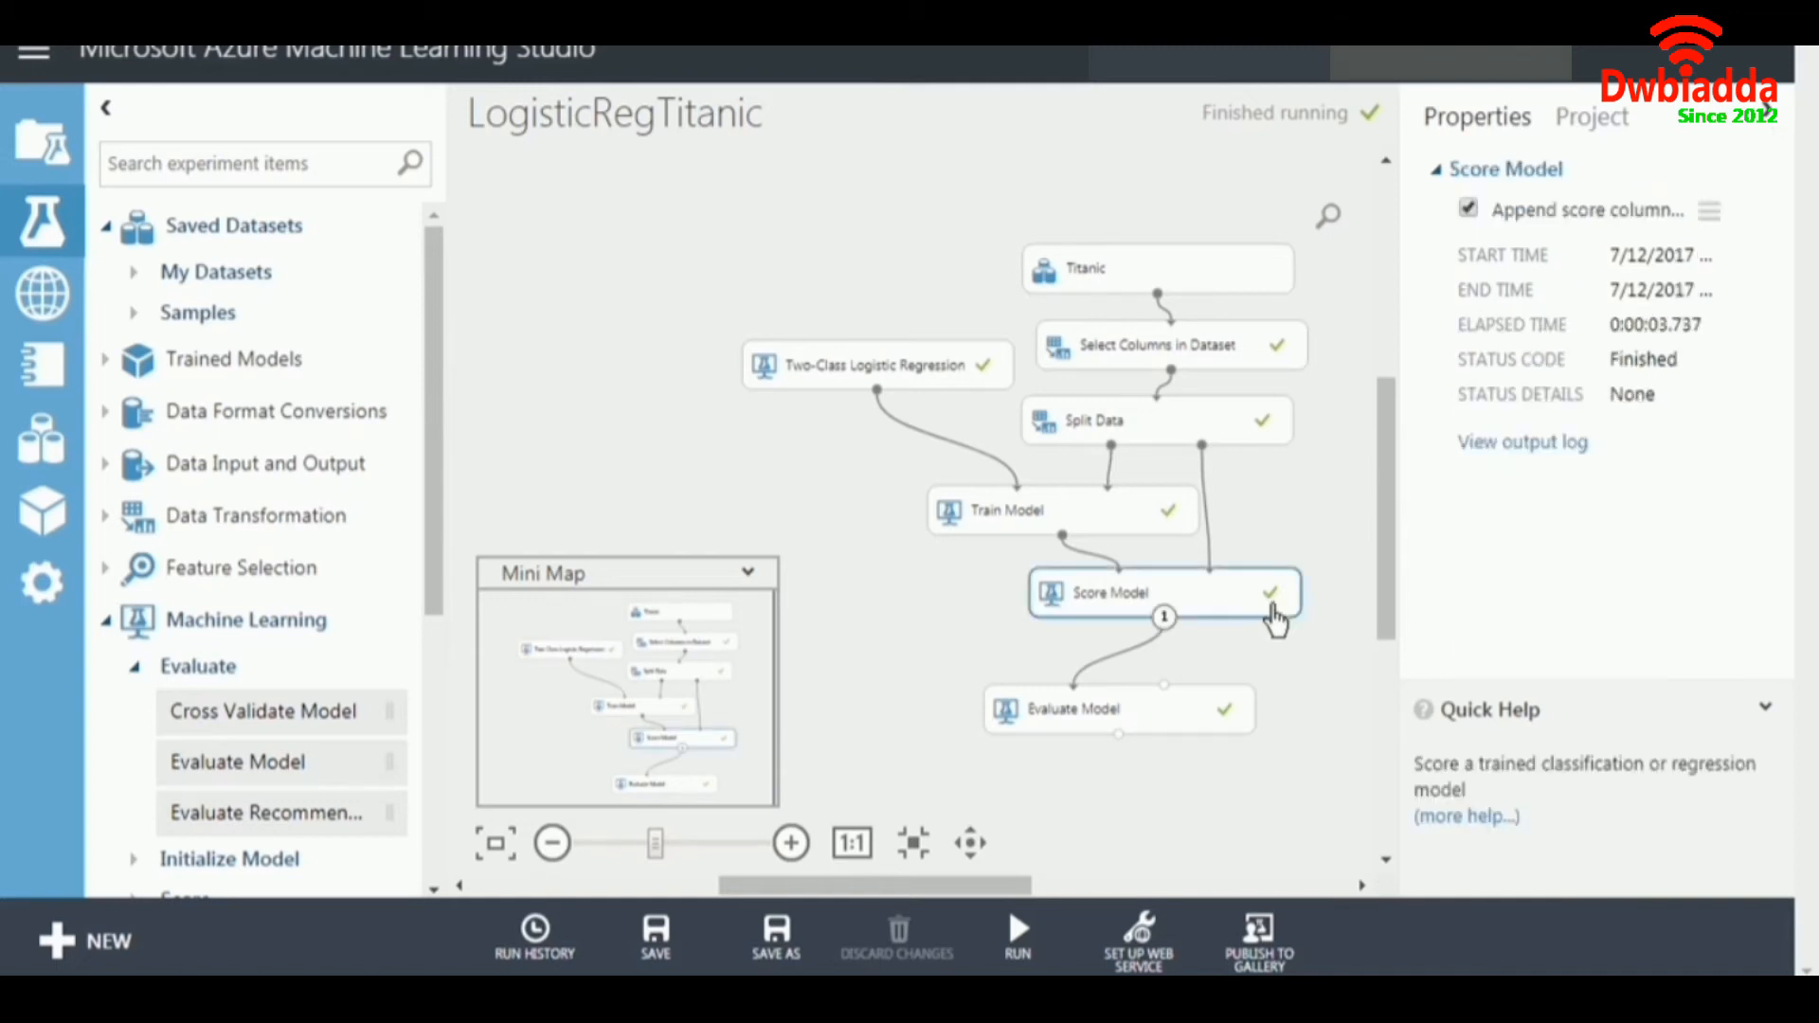
right_click(1221, 615)
mouse_move(1267, 729)
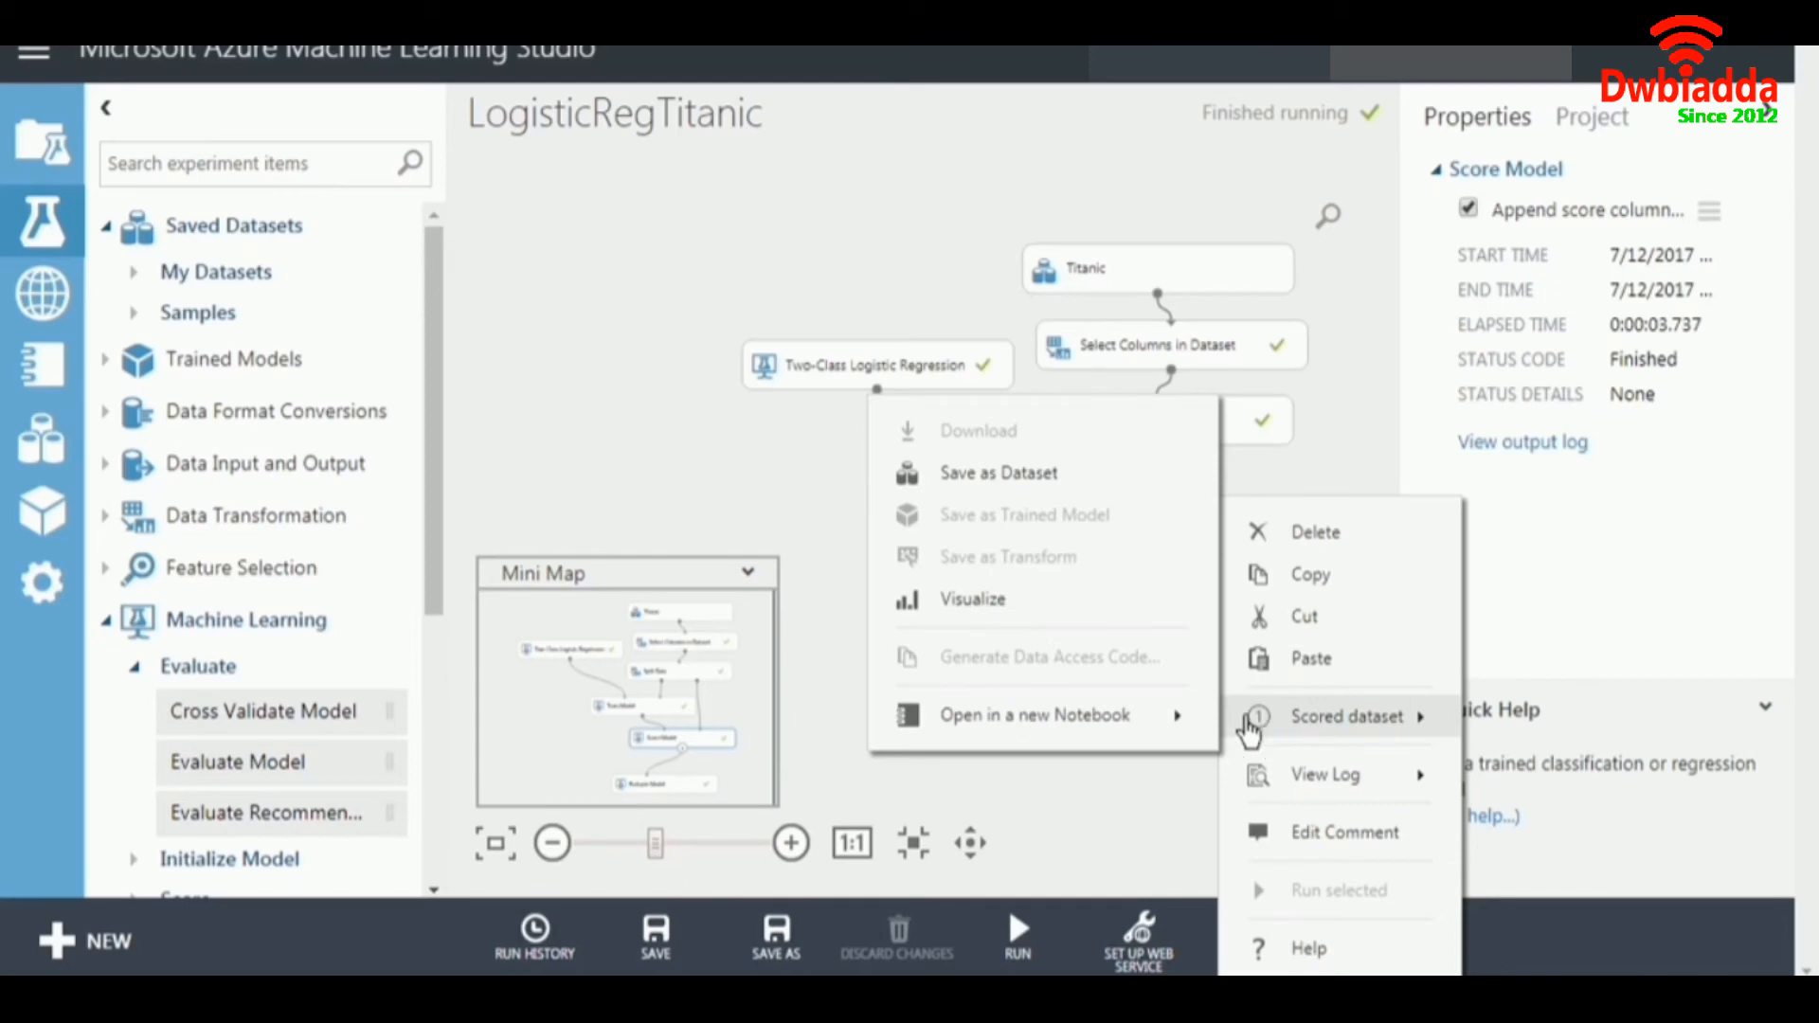
click(1084, 597)
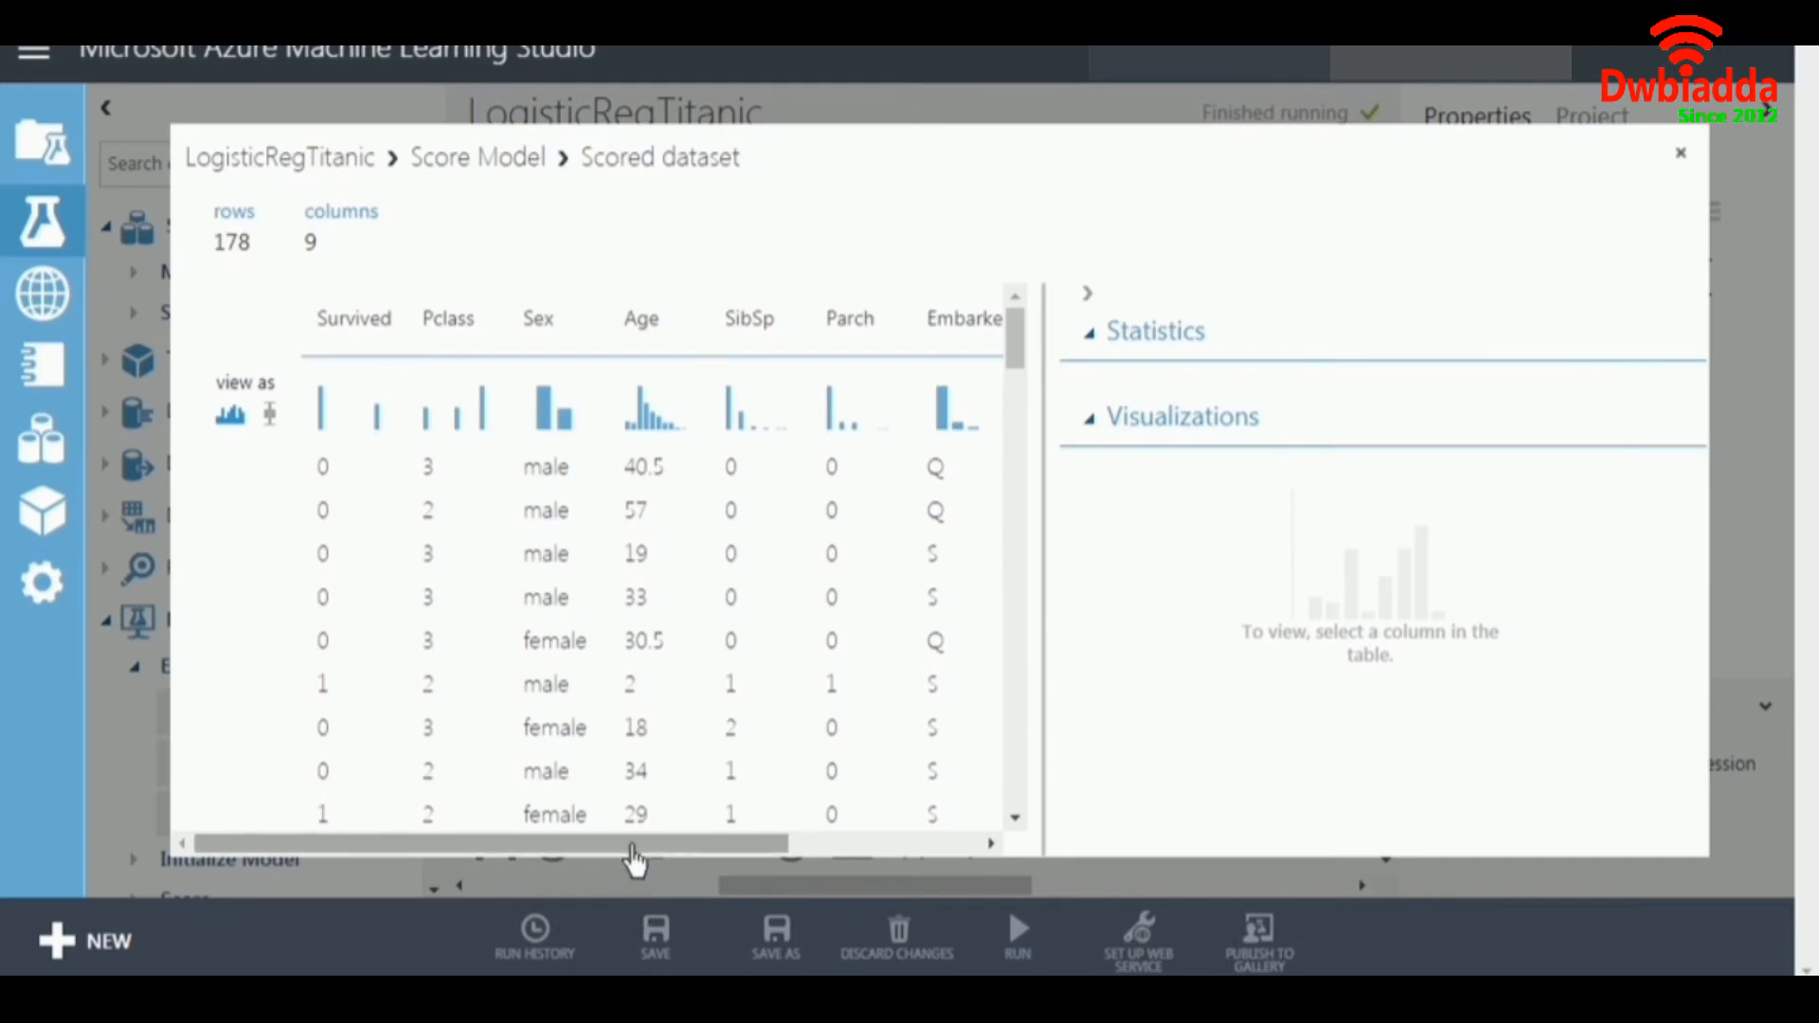
drag(634, 858, 909, 845)
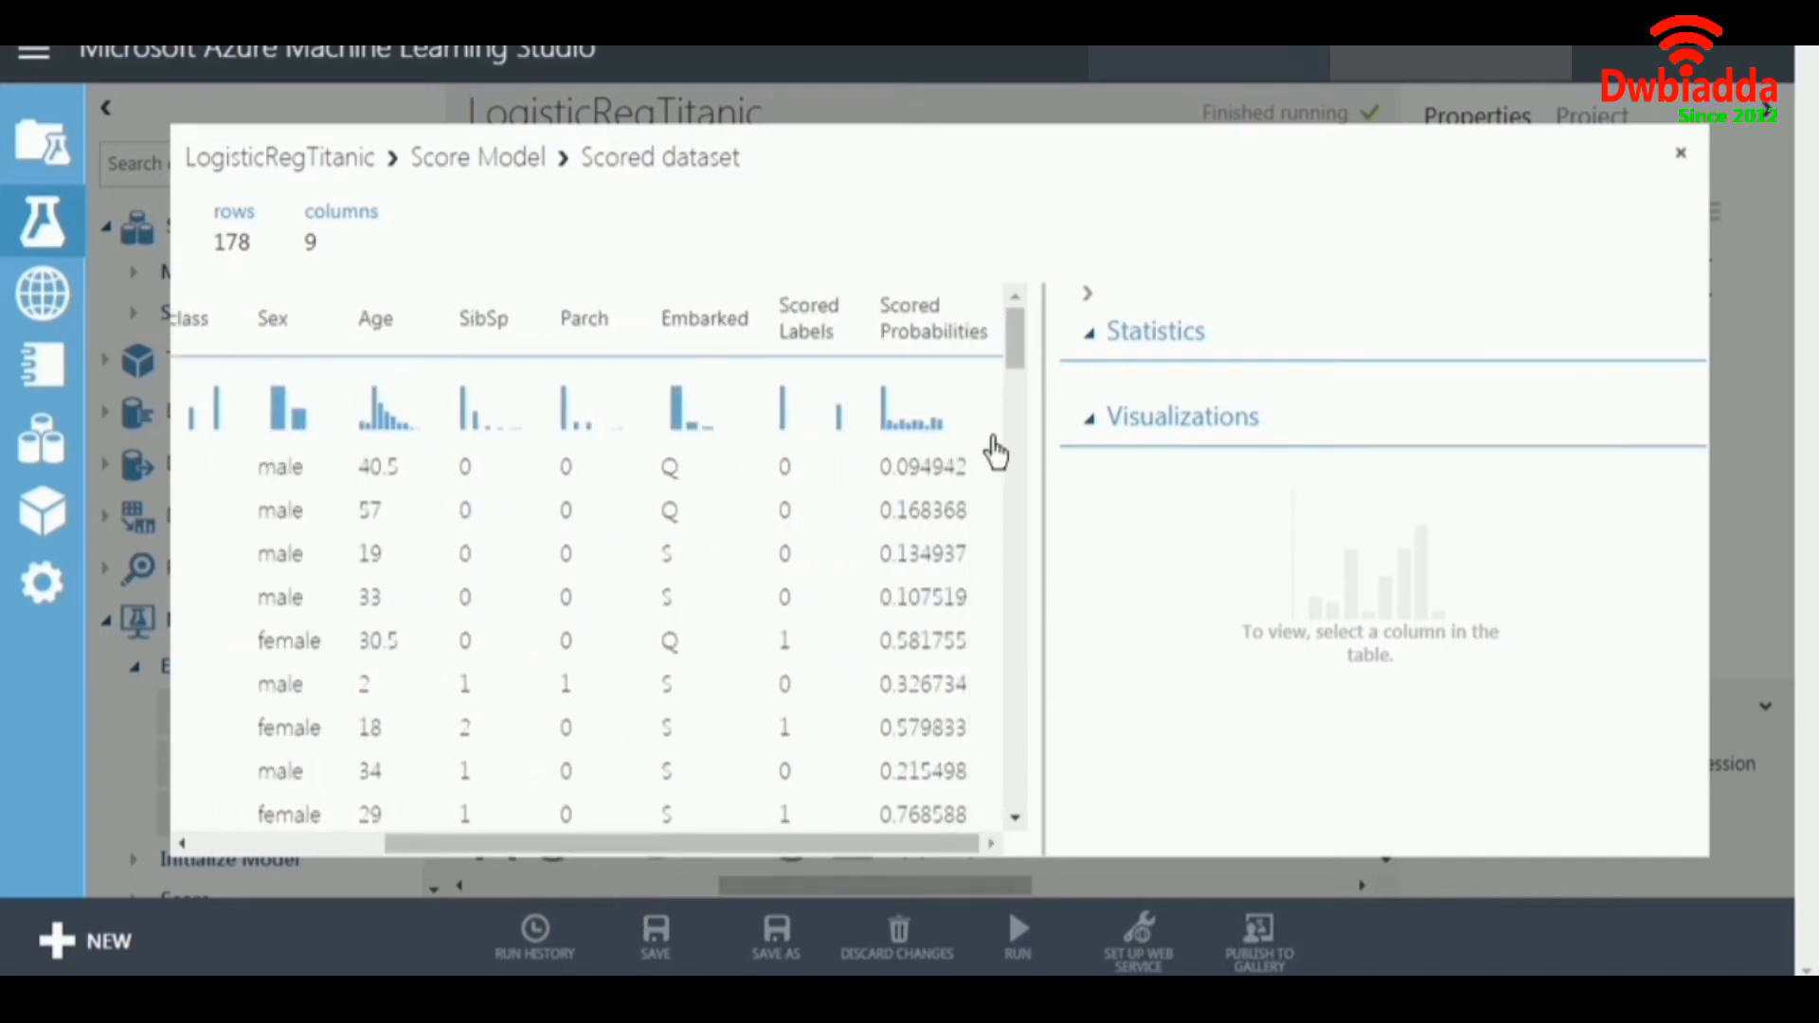
mouse_move(1019, 353)
mouse_down()
mouse_move(1019, 816)
mouse_move(1033, 348)
mouse_up()
mouse_move(1020, 353)
mouse_down()
mouse_move(1027, 808)
mouse_move(1036, 328)
mouse_up()
drag(852, 844, 556, 860)
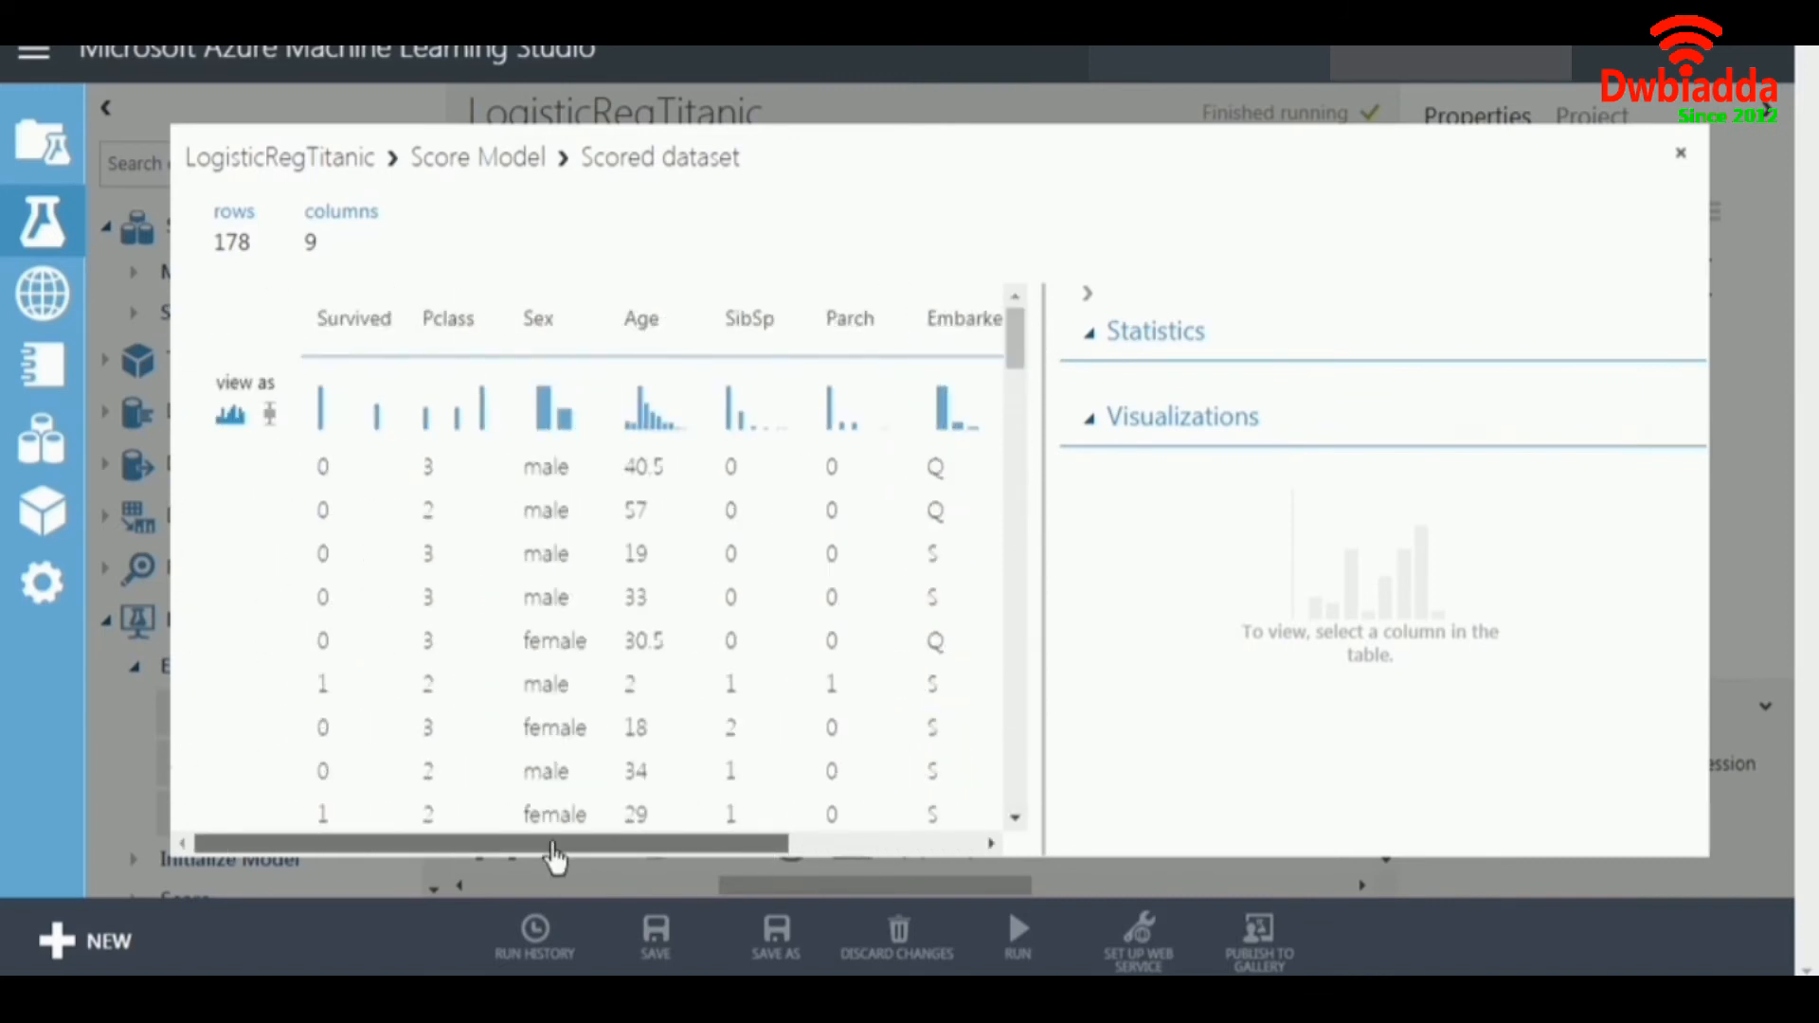
Close the scored dataset, visualize the evaluation results of Evaluate Model and examine the ROC curve.
click(1680, 153)
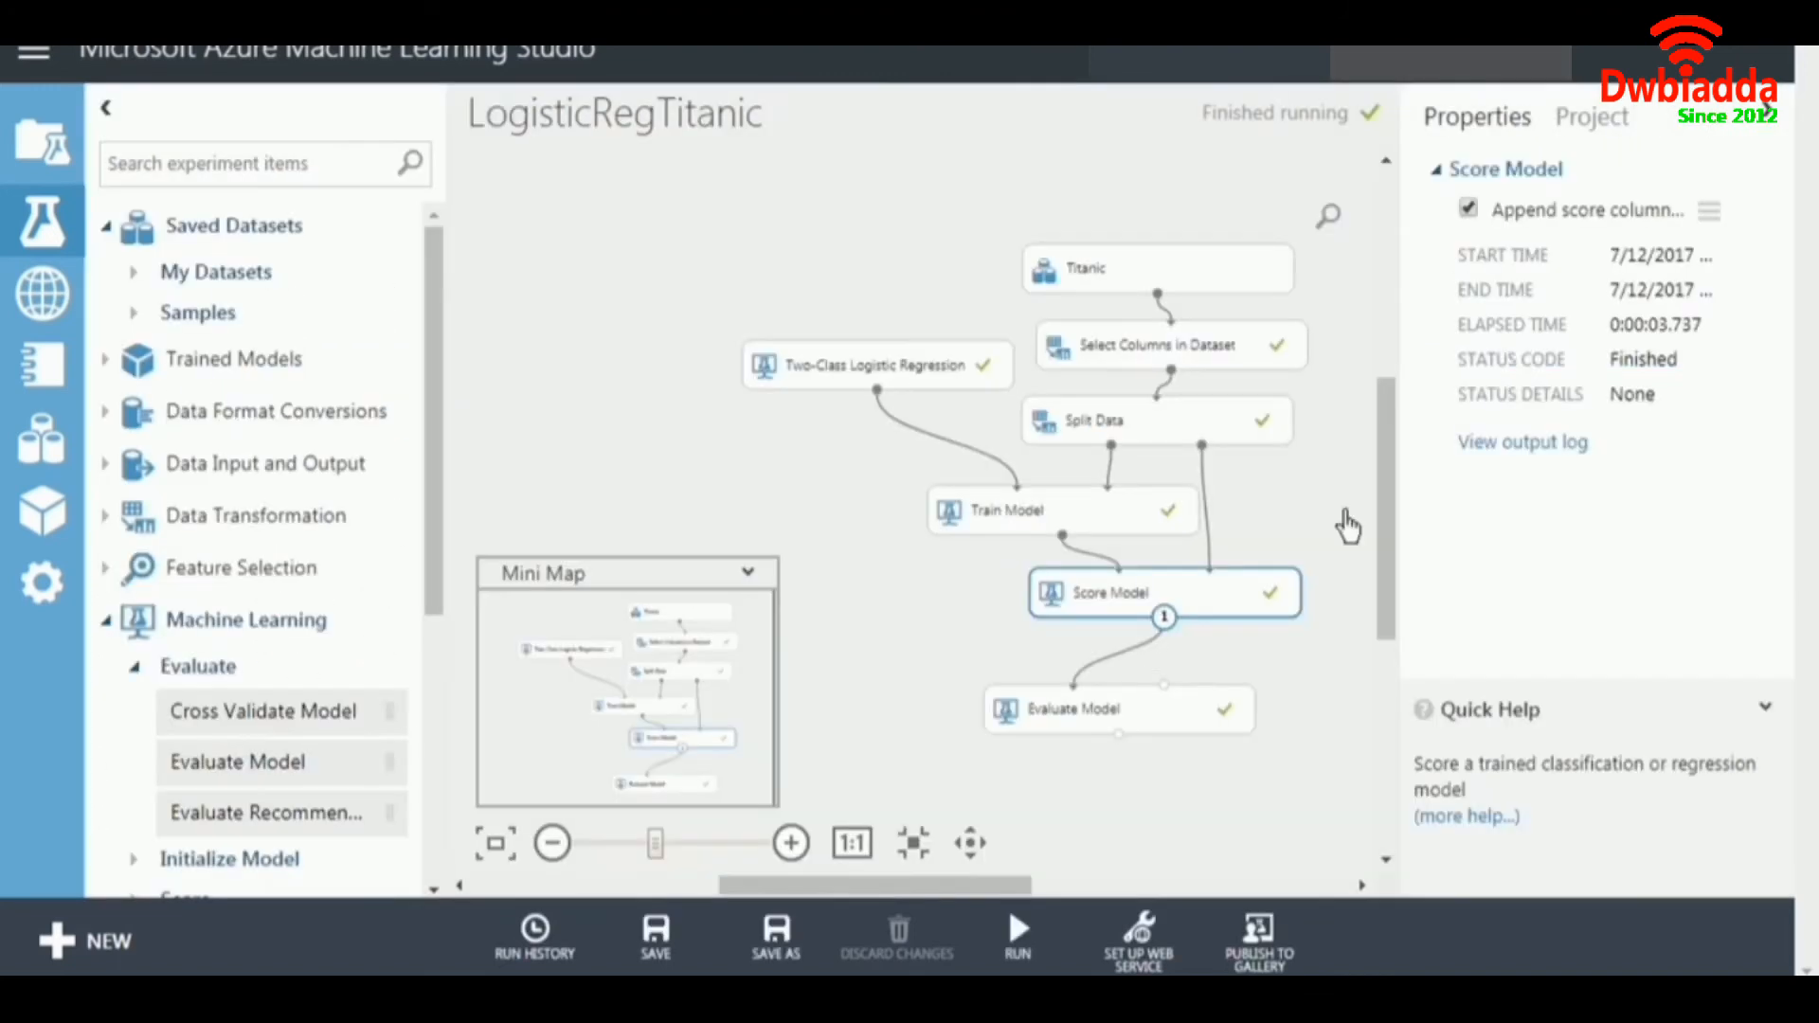
click(1047, 728)
right_click(1048, 727)
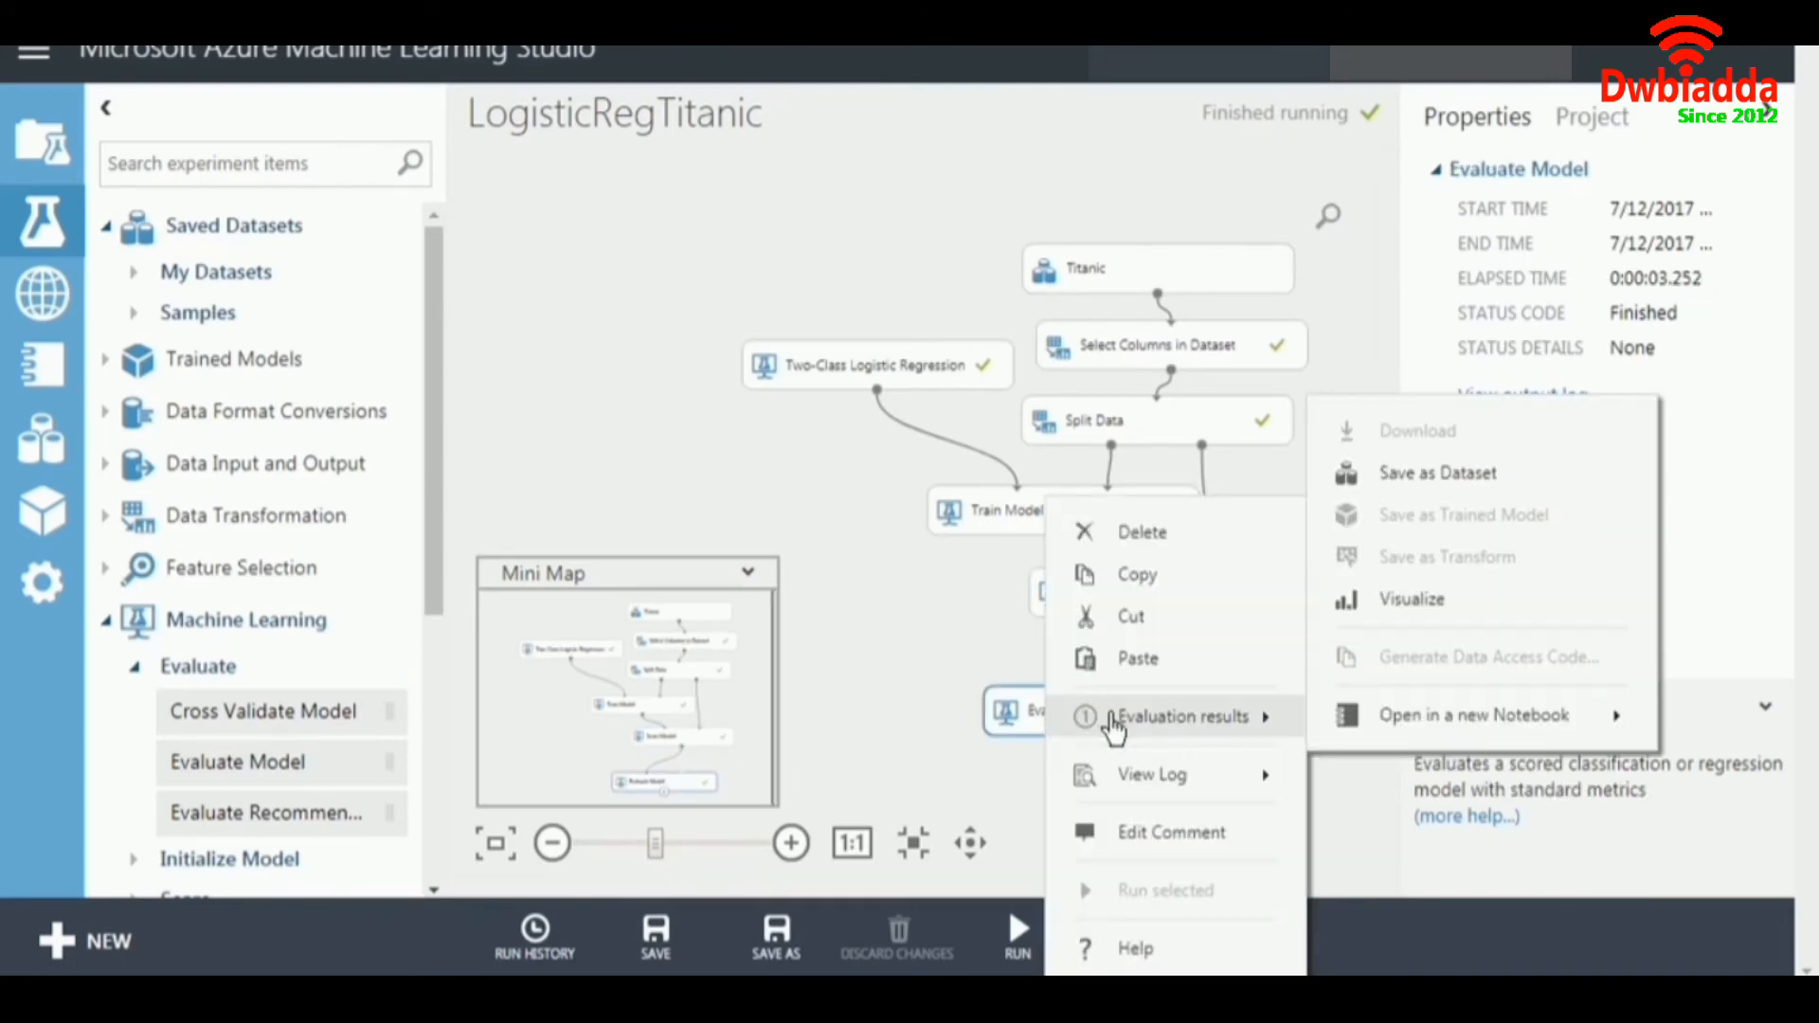
mouse_move(1232, 737)
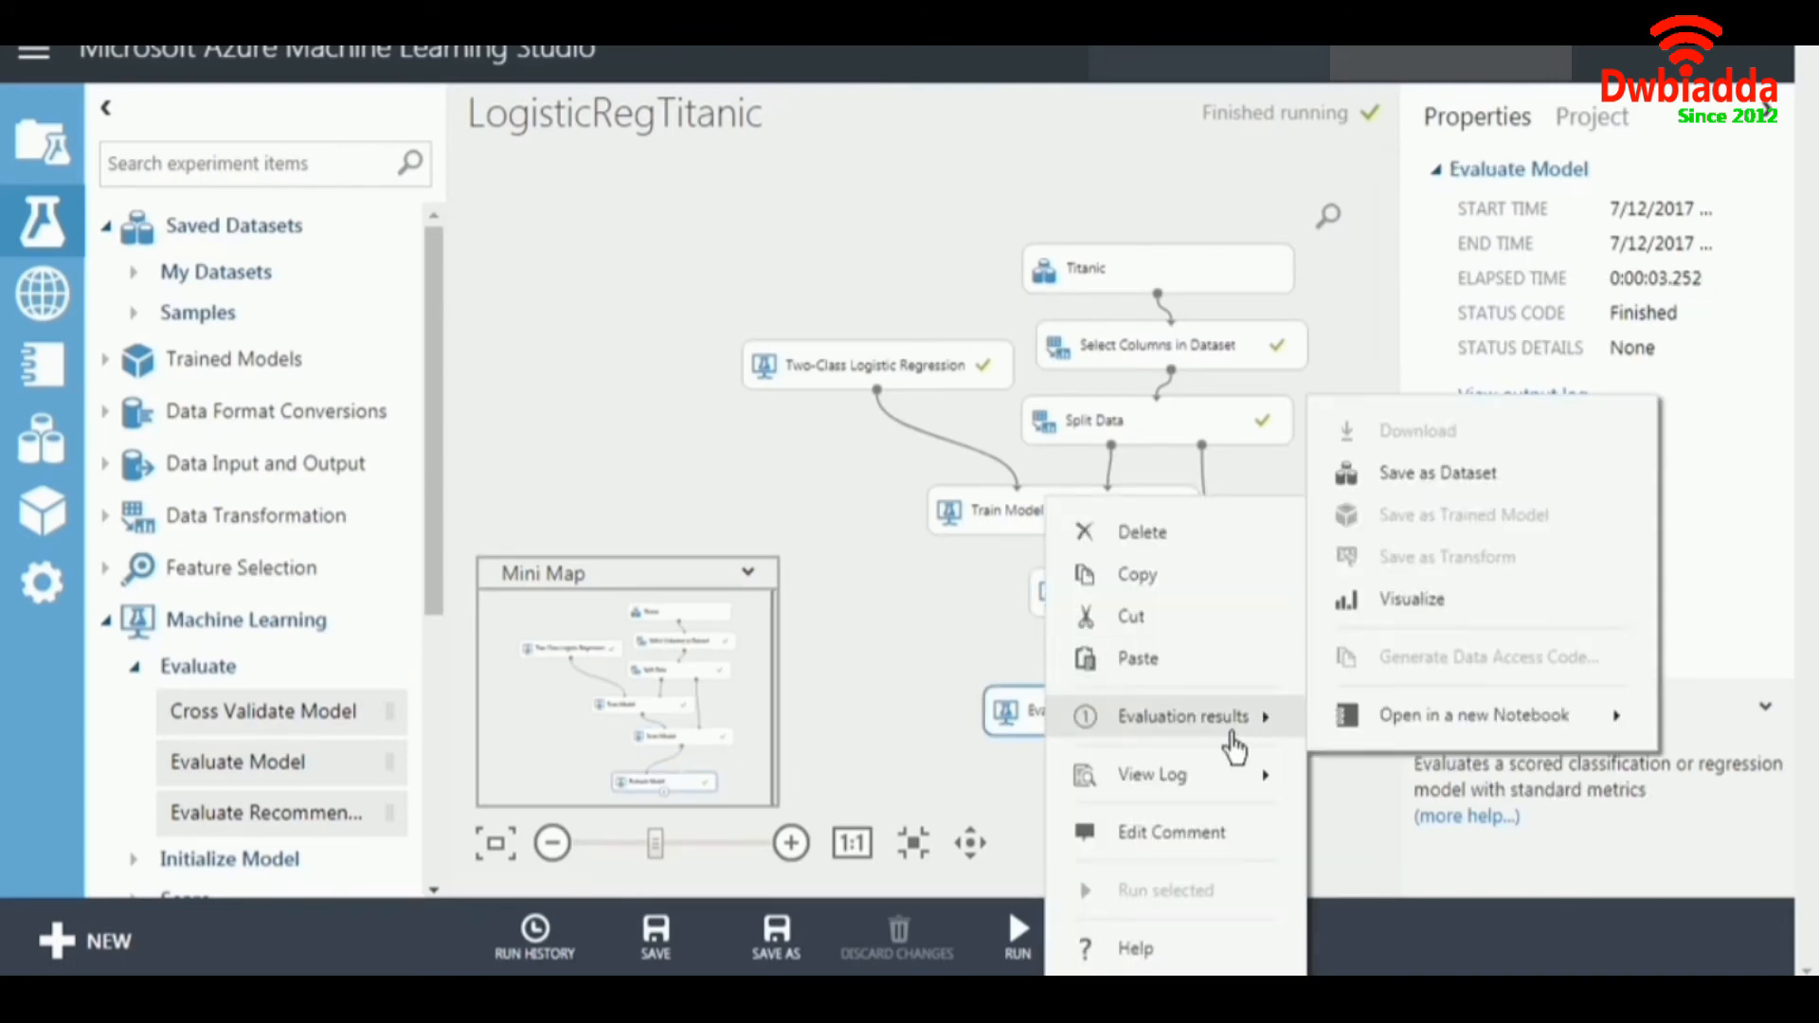
click(1398, 601)
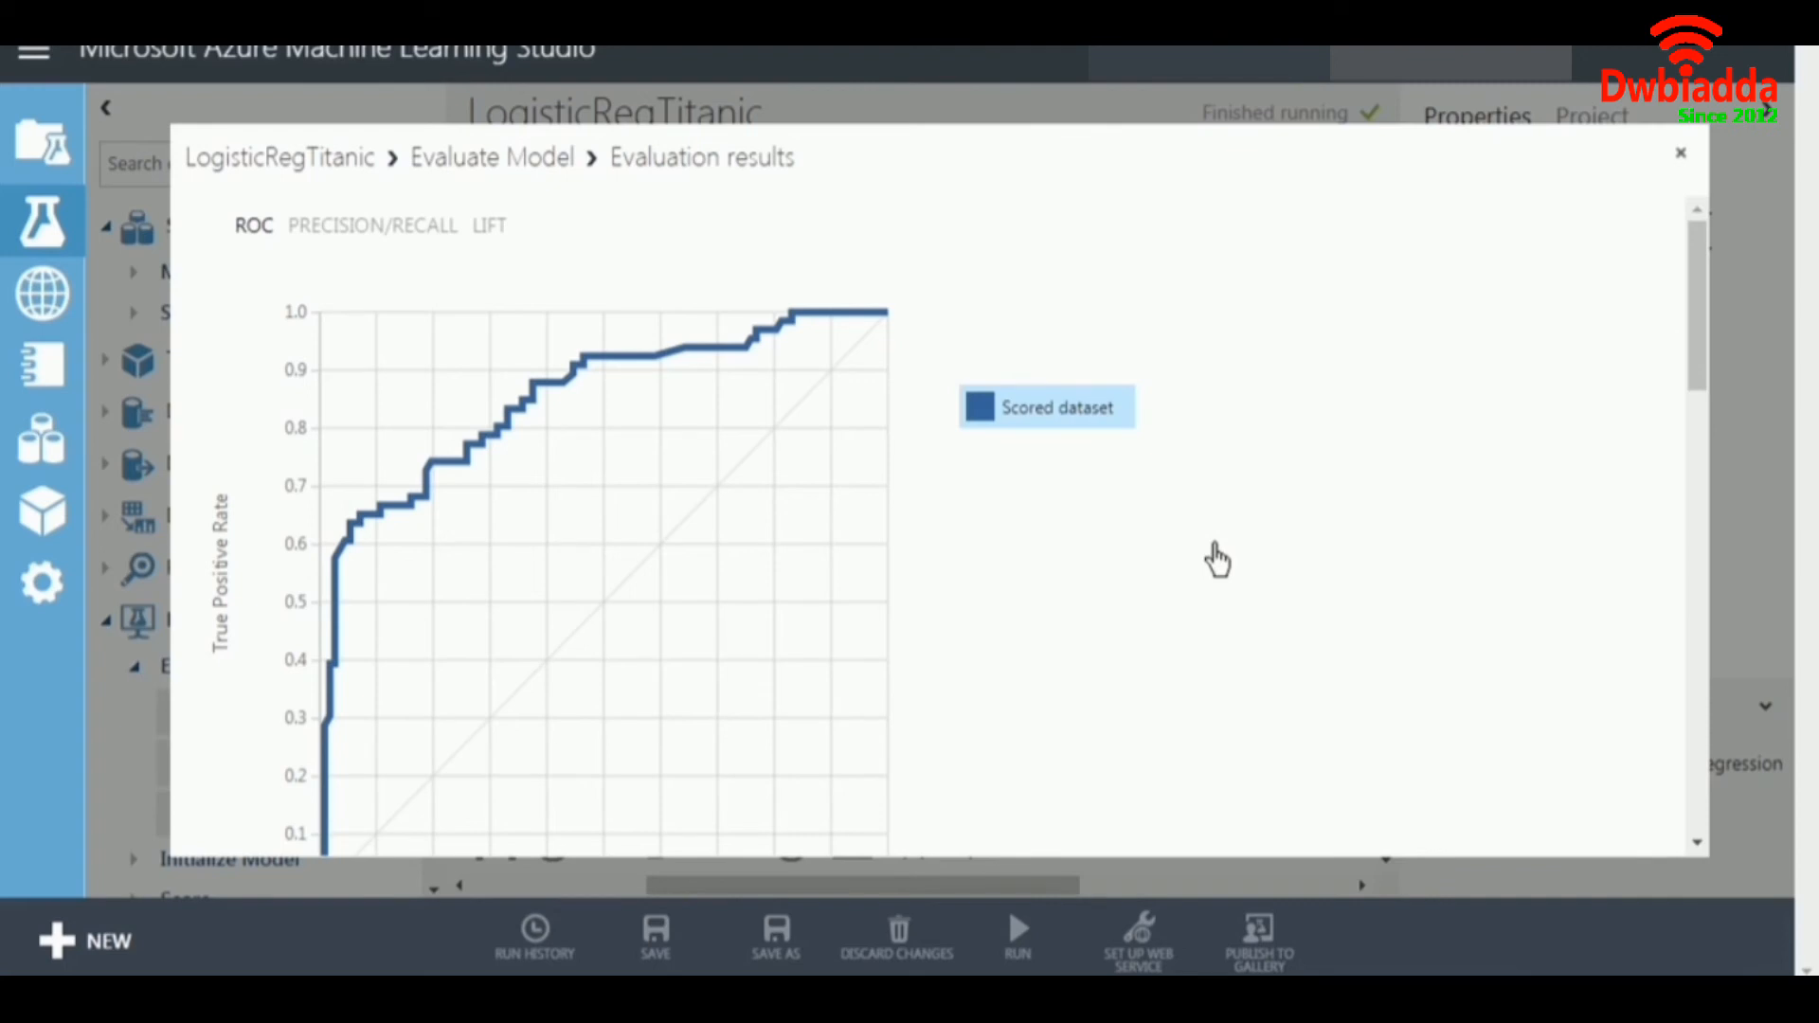
mouse_move(1696, 257)
mouse_down()
mouse_move(1700, 306)
mouse_move(1698, 285)
mouse_up()
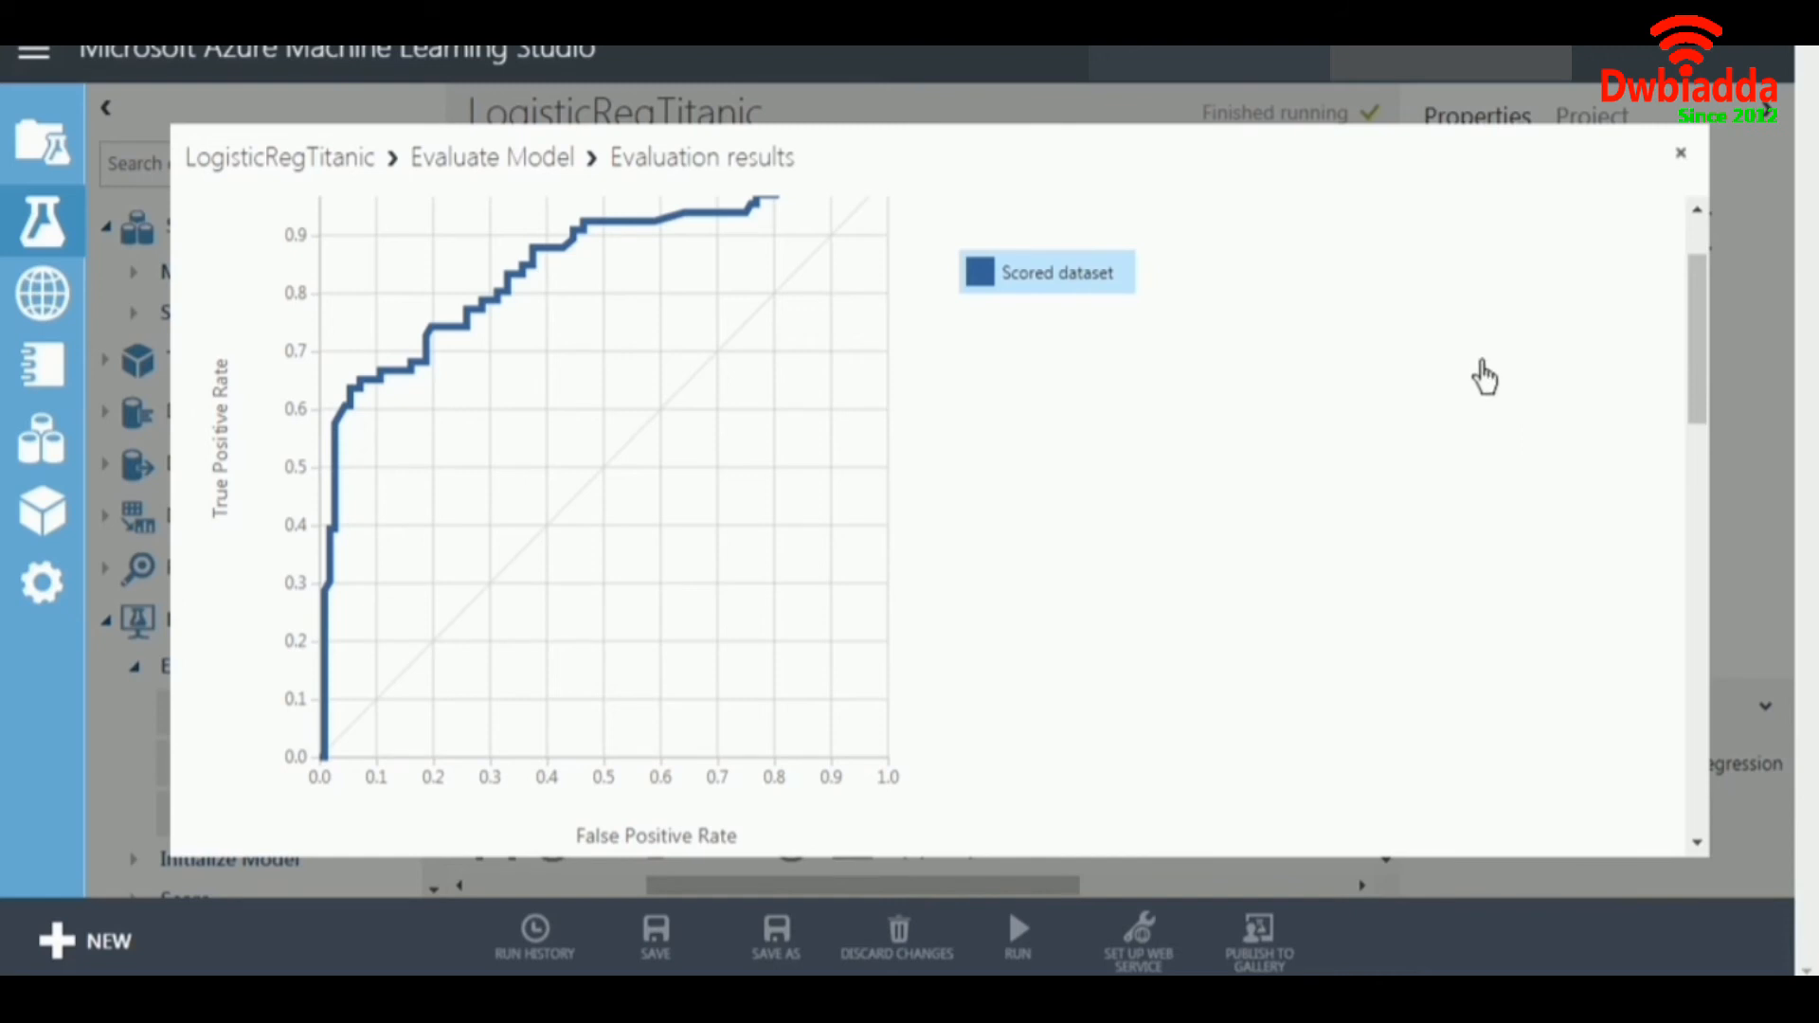
Vary the evaluation threshold through 0.6, 0.55 and 0.44 to 0.58 and compare the model's accuracy at each setting.
drag(1699, 301, 1668, 657)
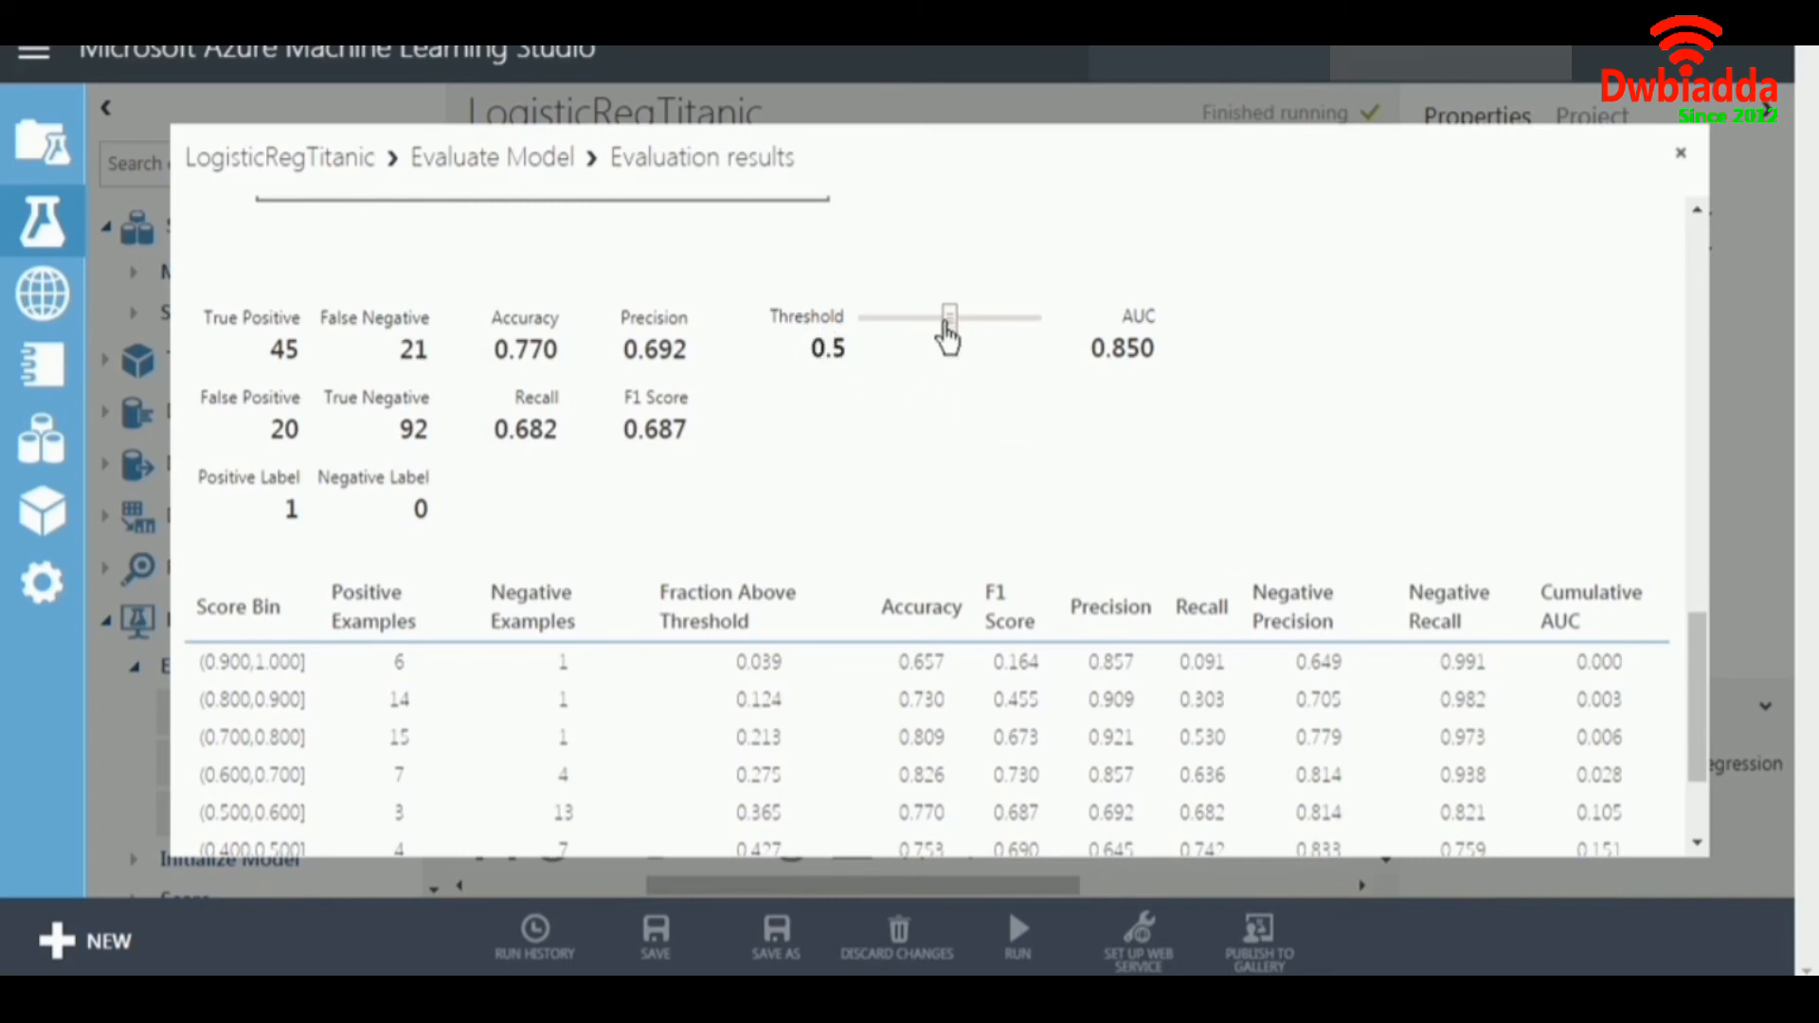
drag(952, 322, 968, 325)
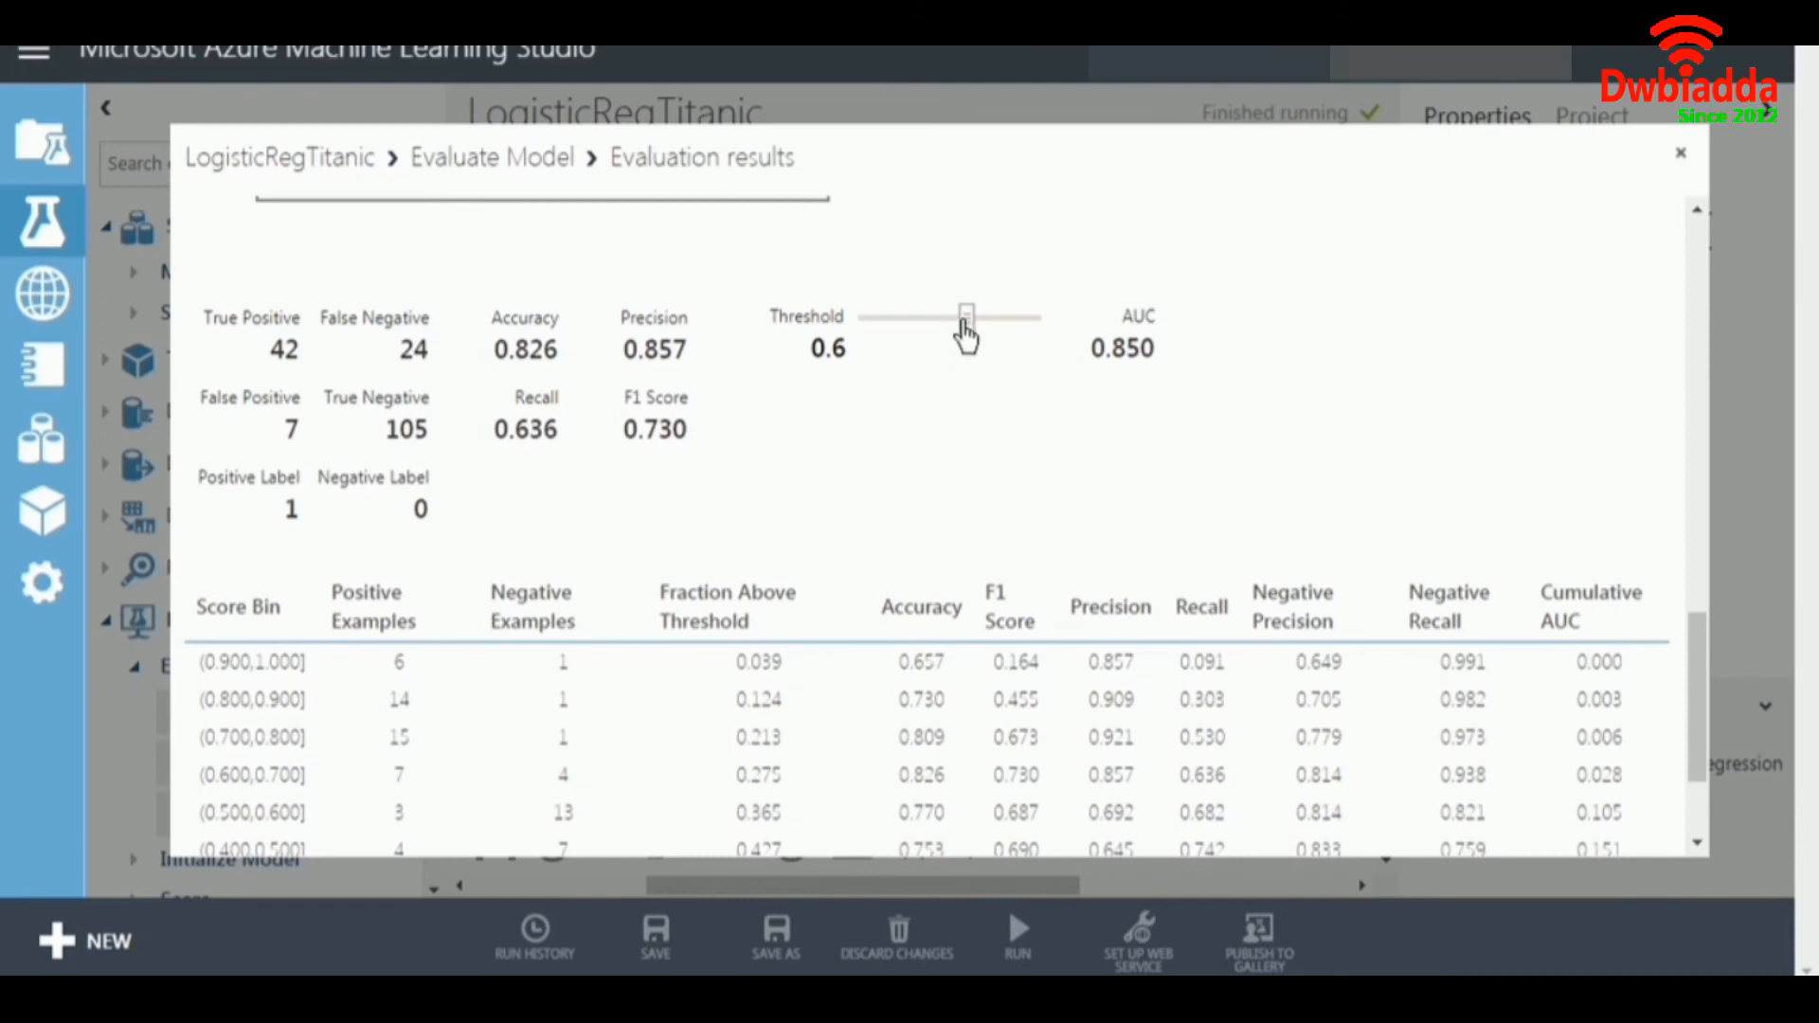
mouse_move(966, 325)
mouse_down()
mouse_move(984, 322)
mouse_move(982, 343)
mouse_move(984, 320)
mouse_move(959, 327)
mouse_up()
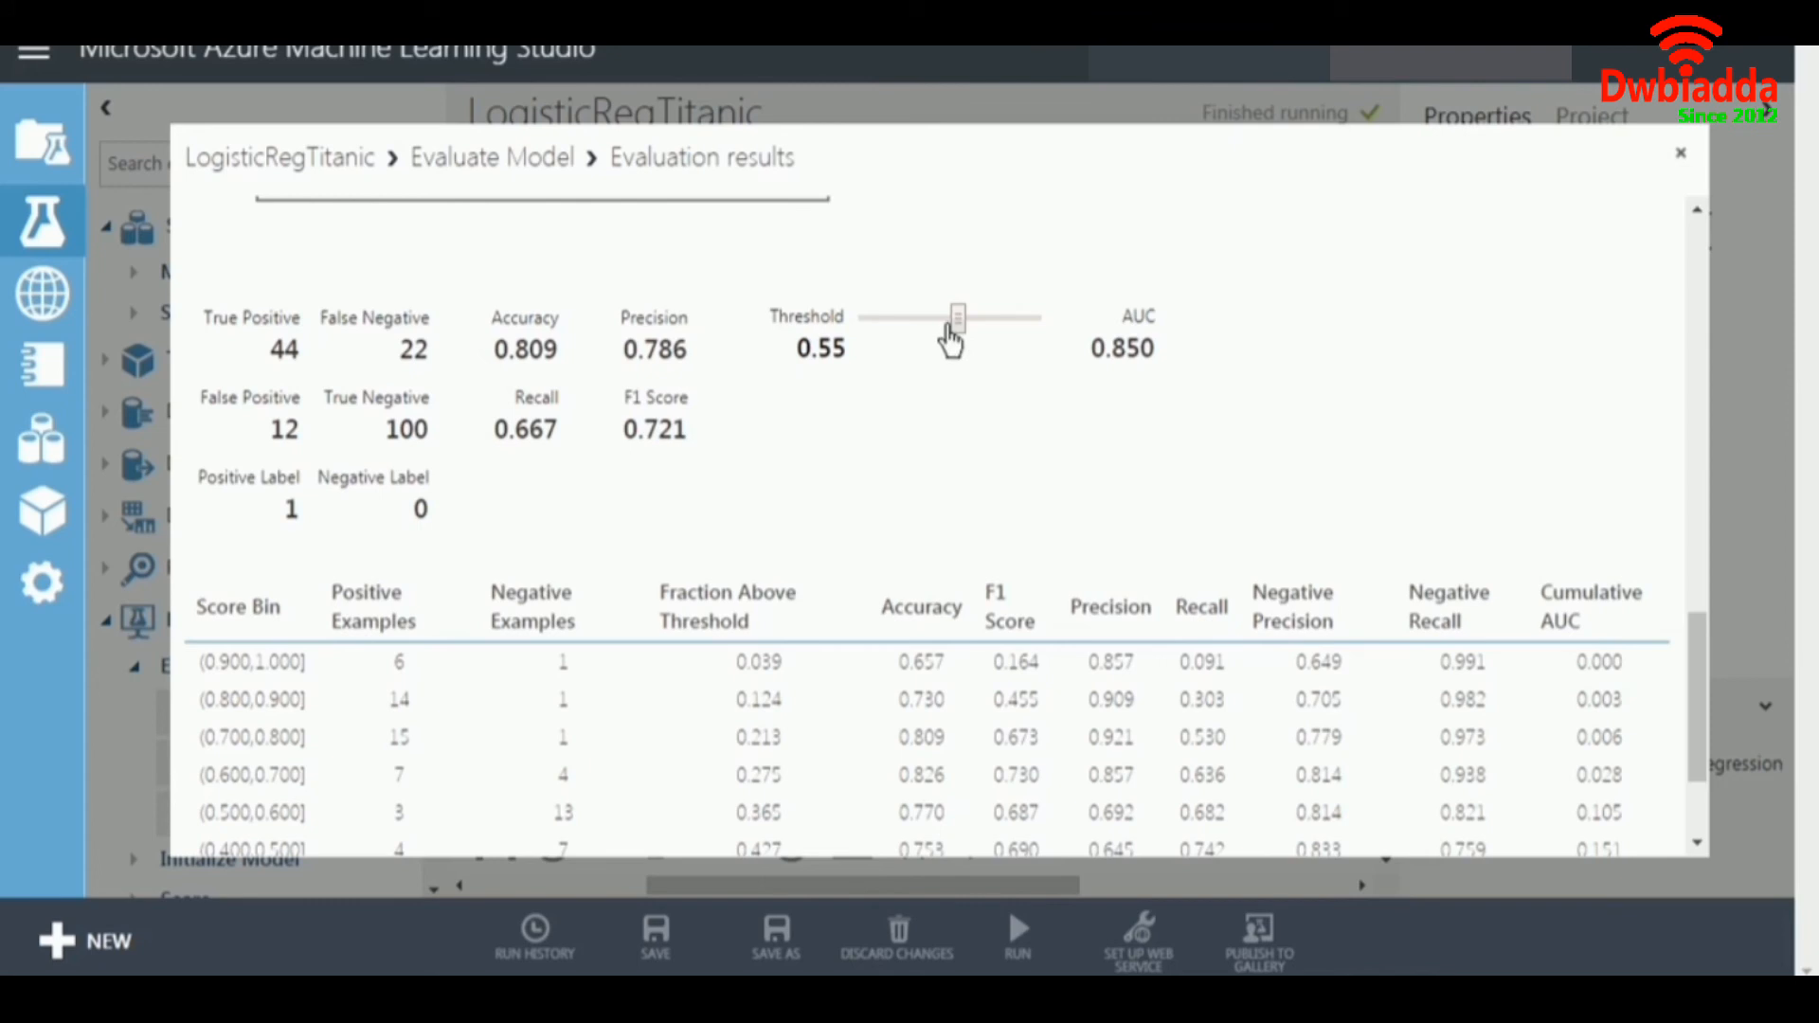
drag(955, 320, 938, 322)
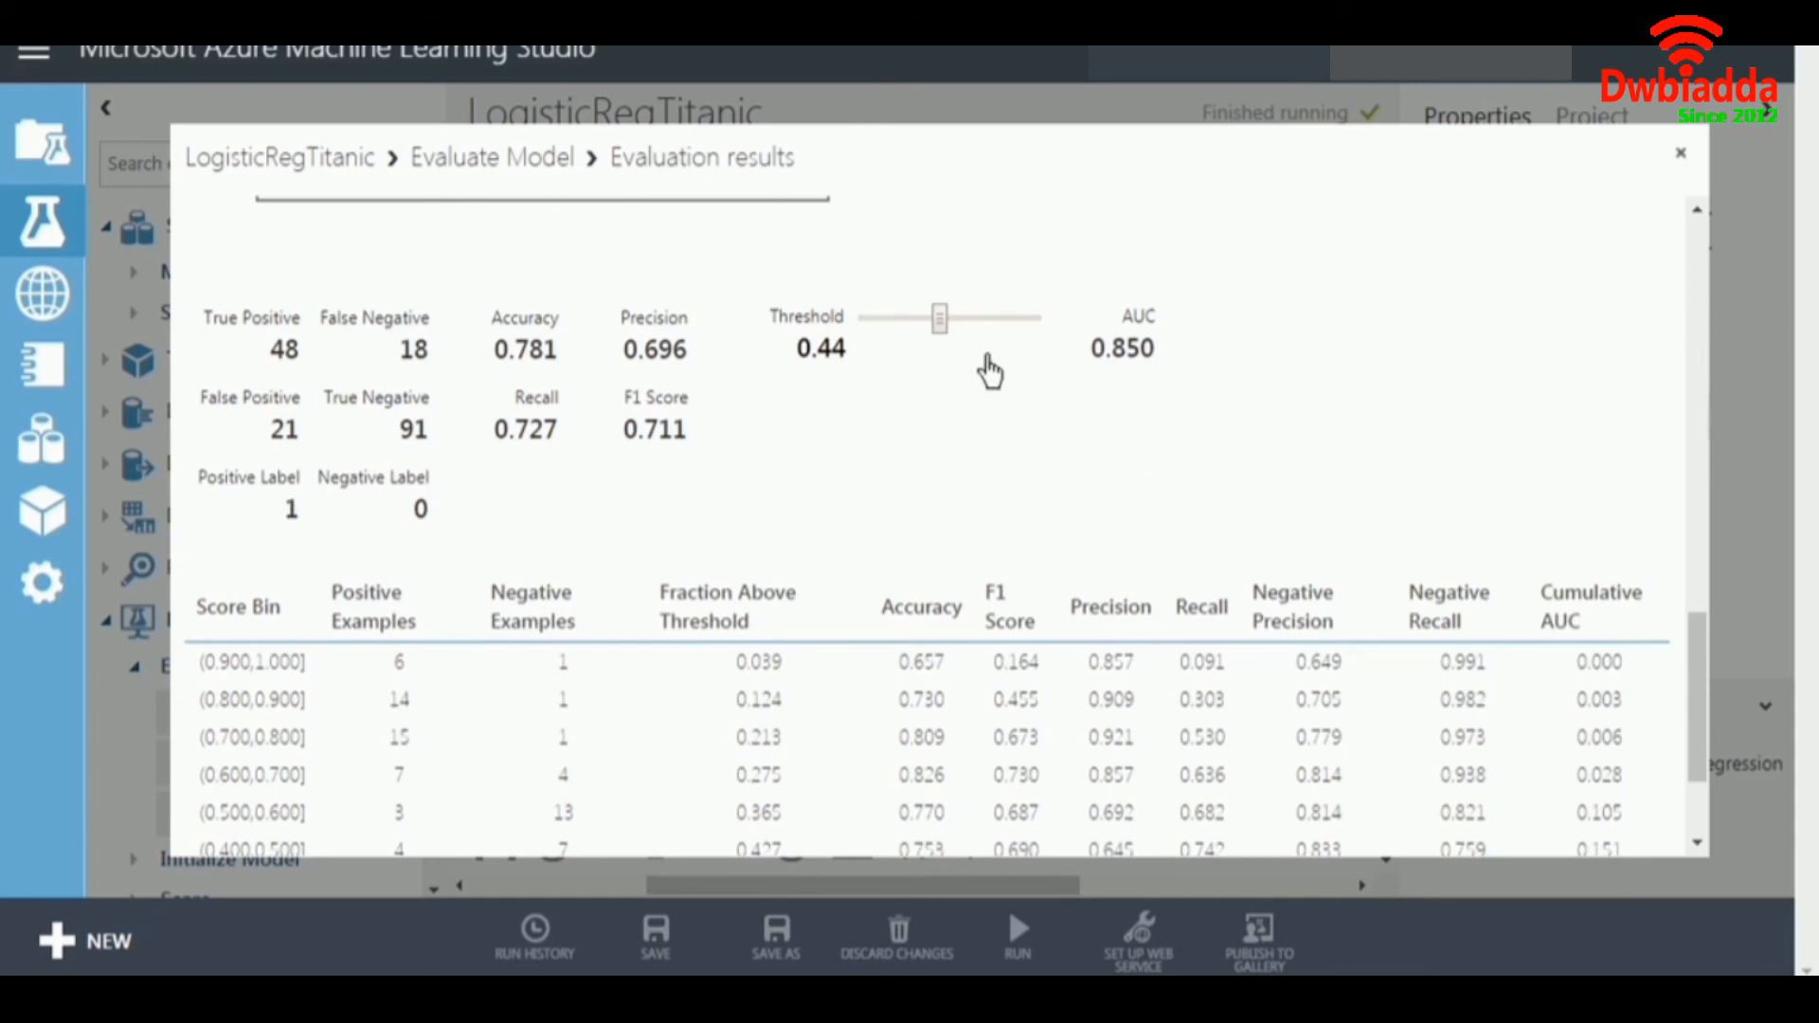
drag(941, 322, 967, 332)
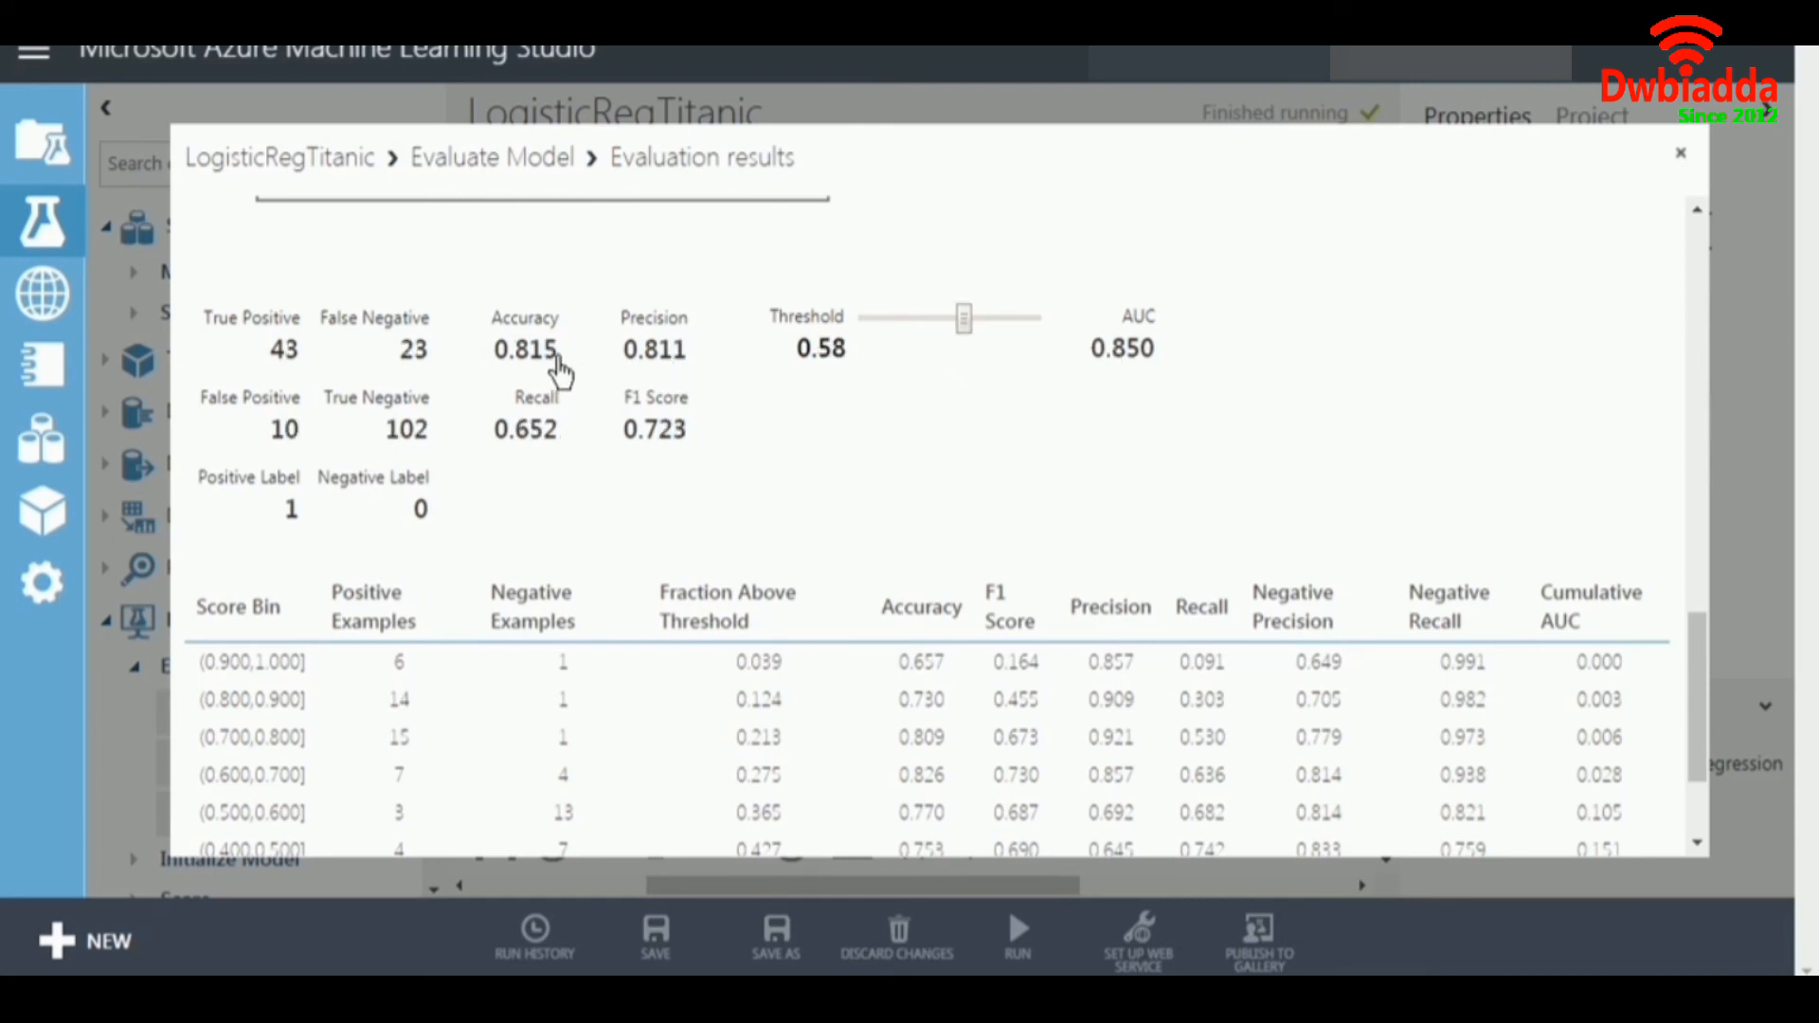
drag(559, 350, 488, 356)
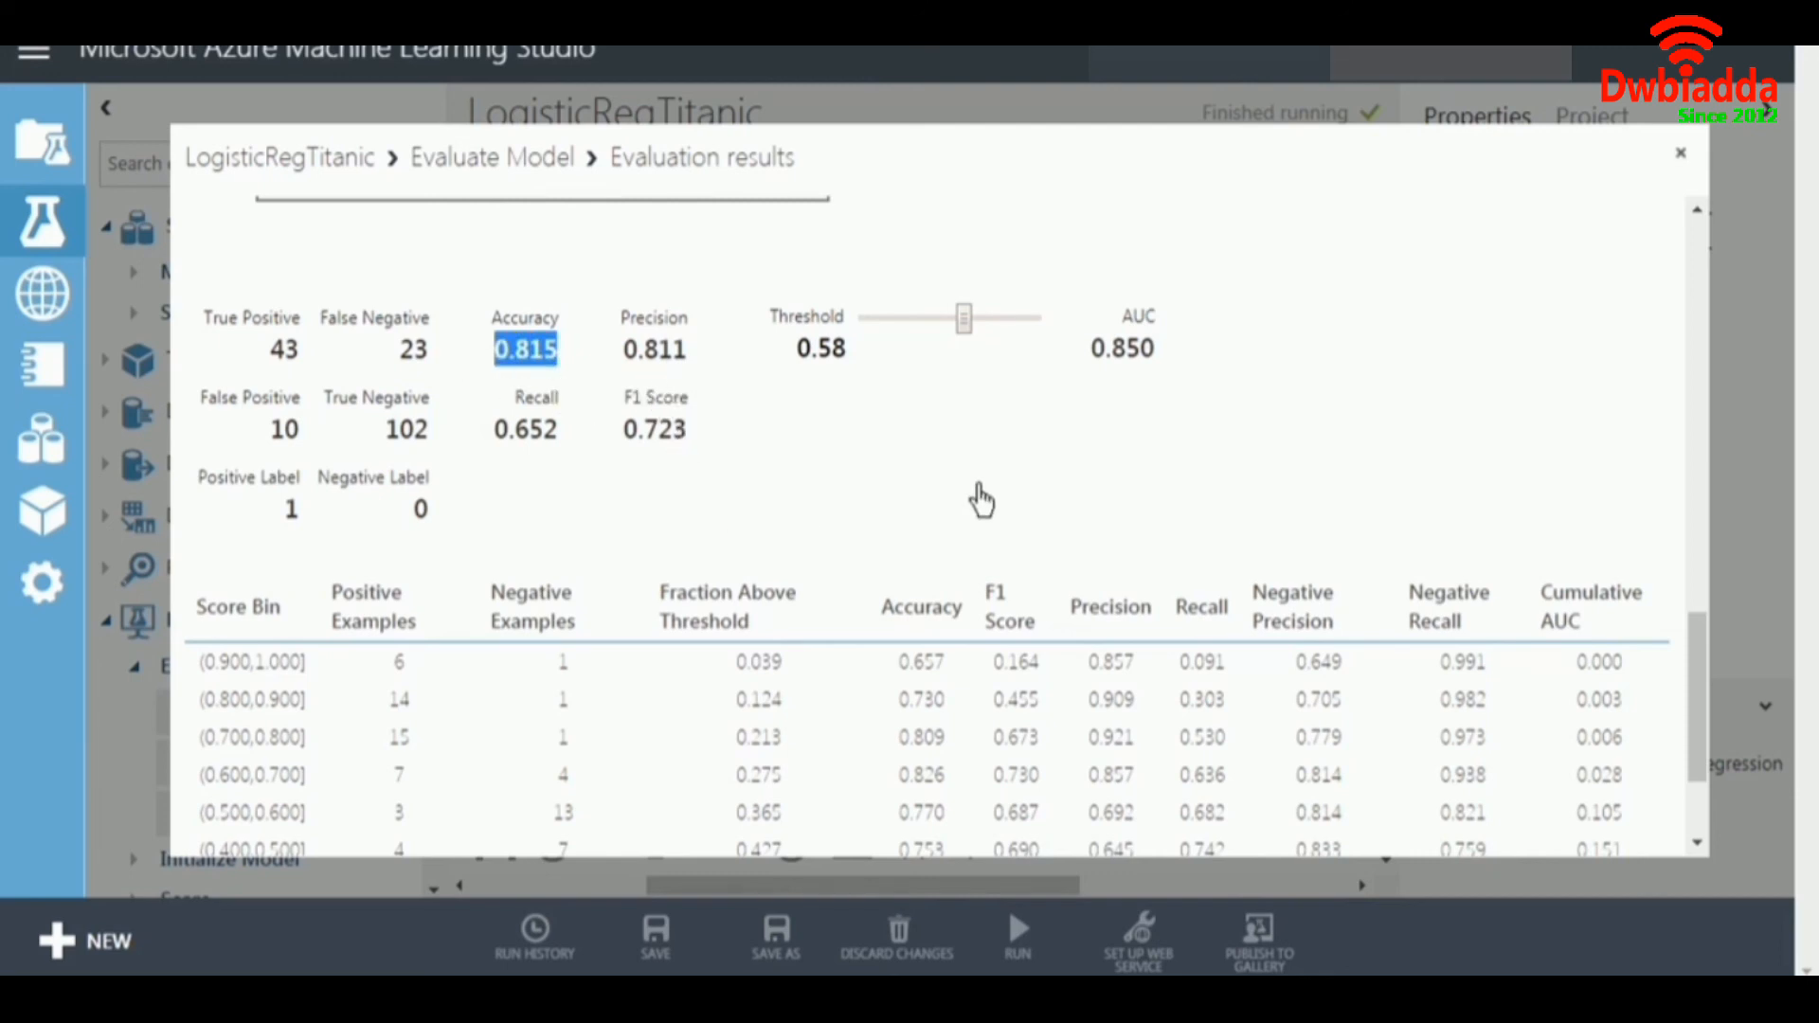
Review the score bin table, the ROC curve and the metrics once more, and close the evaluation results.
scroll(980, 498, down, 2)
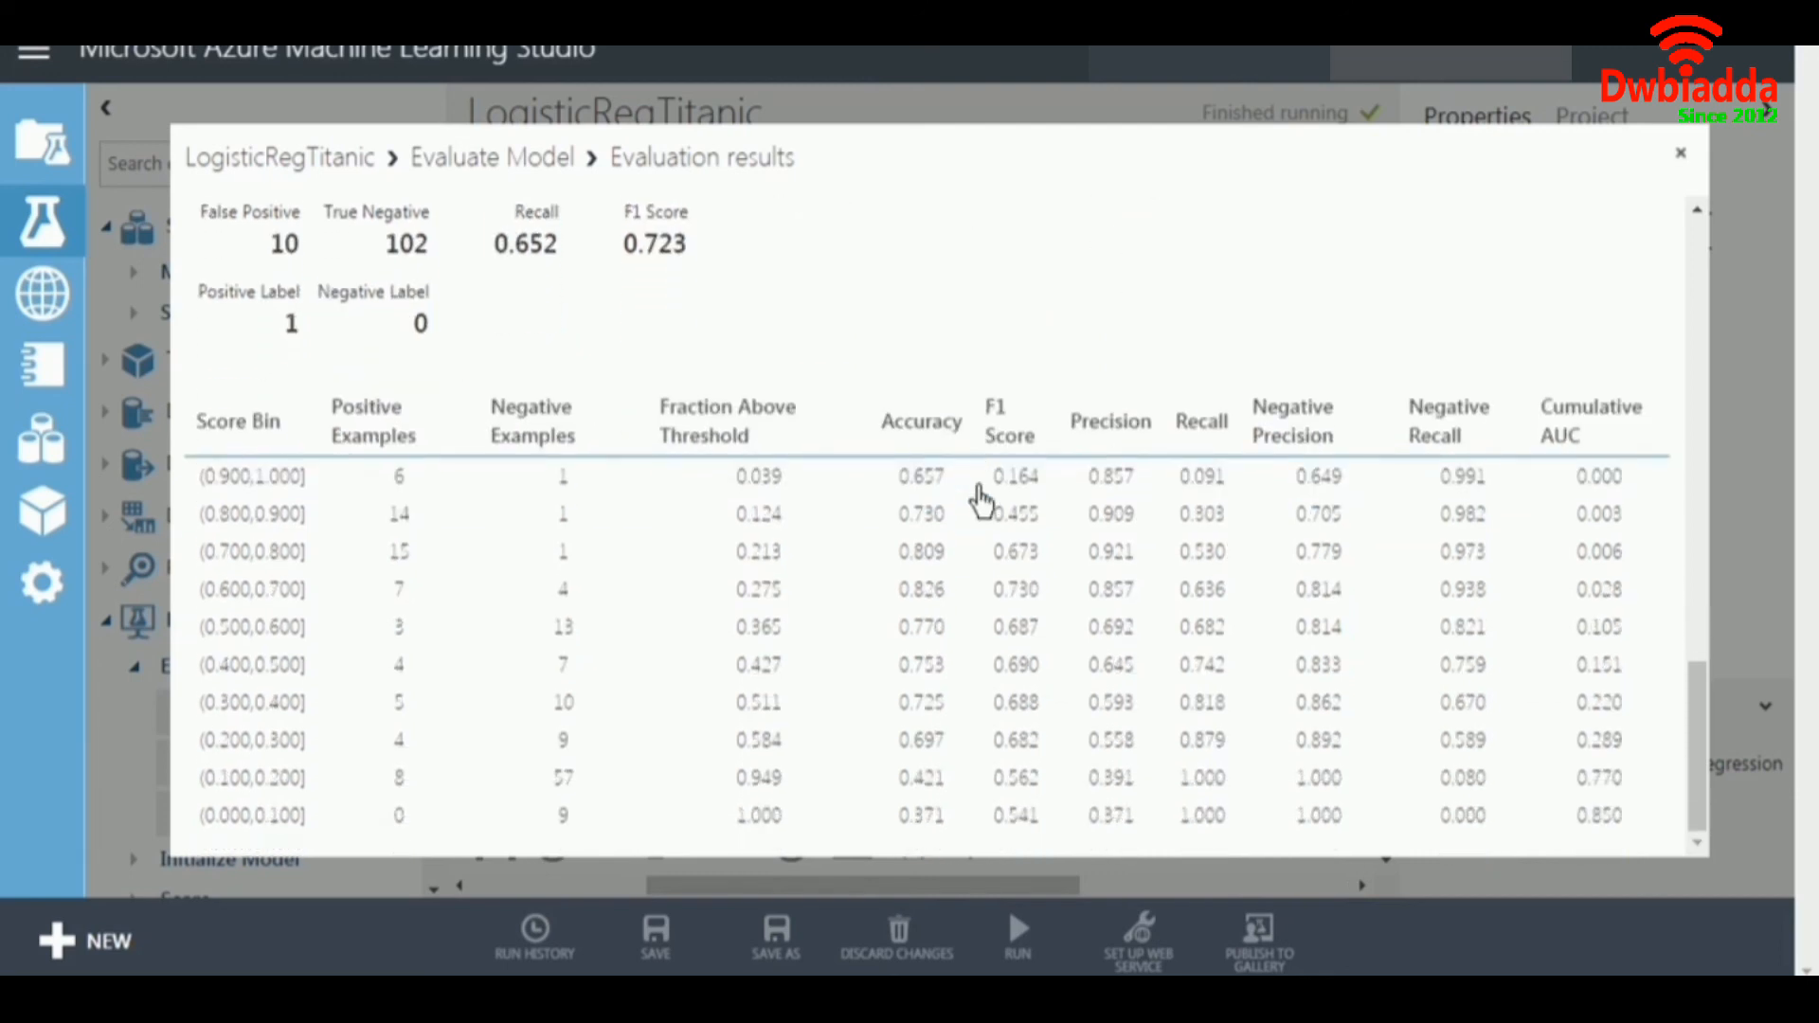
scroll(980, 499, up, 6)
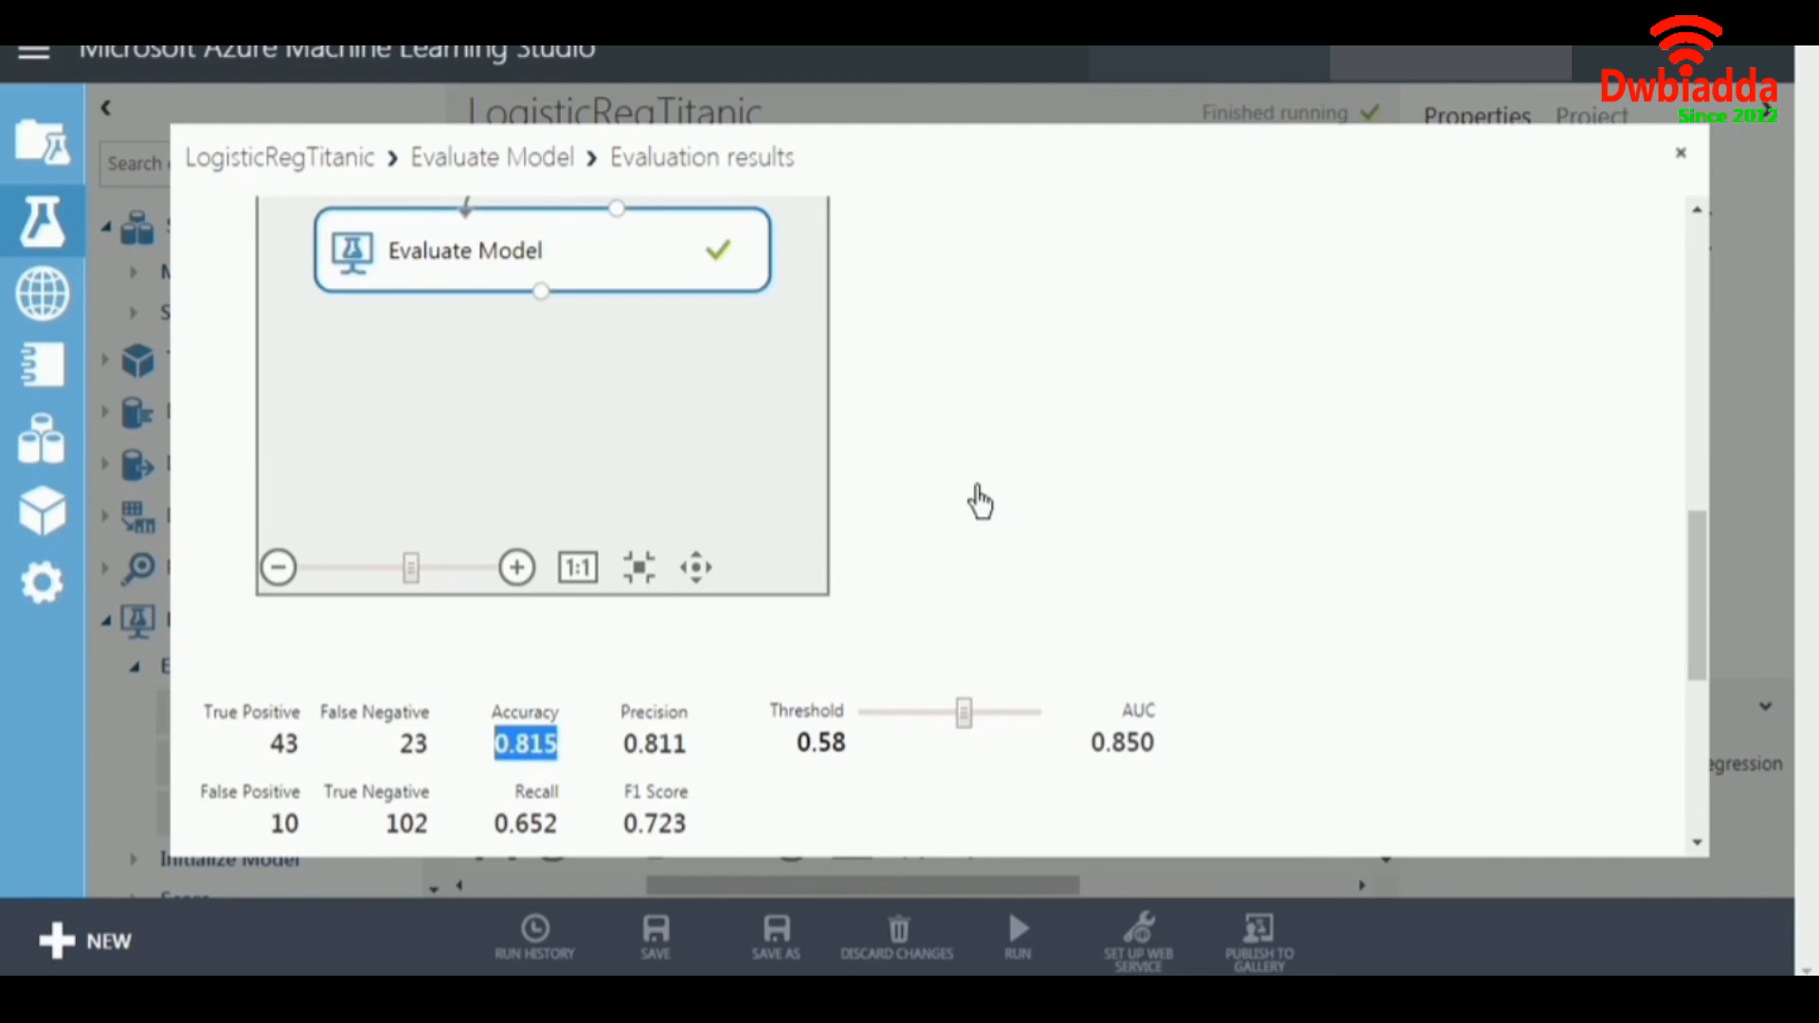
scroll(980, 502, up, 6)
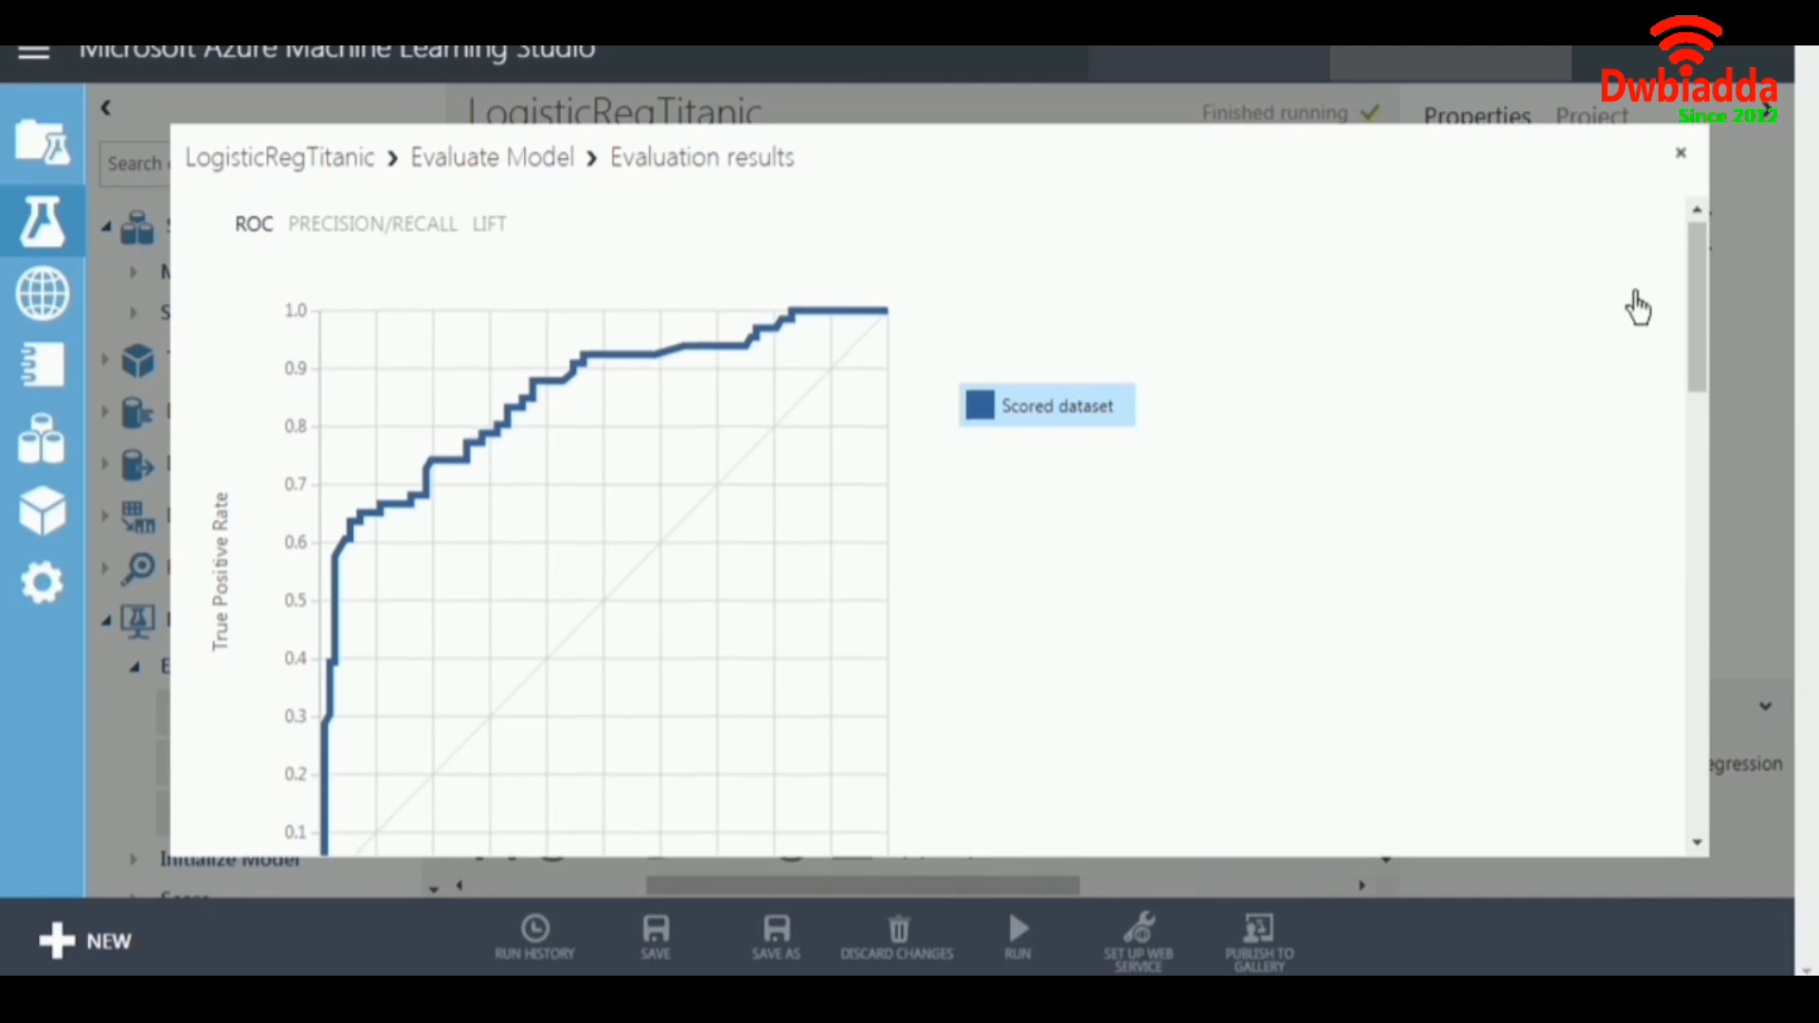
scroll(1635, 298, down, 6)
scroll(1634, 312, down, 6)
scroll(1634, 314, up, 3)
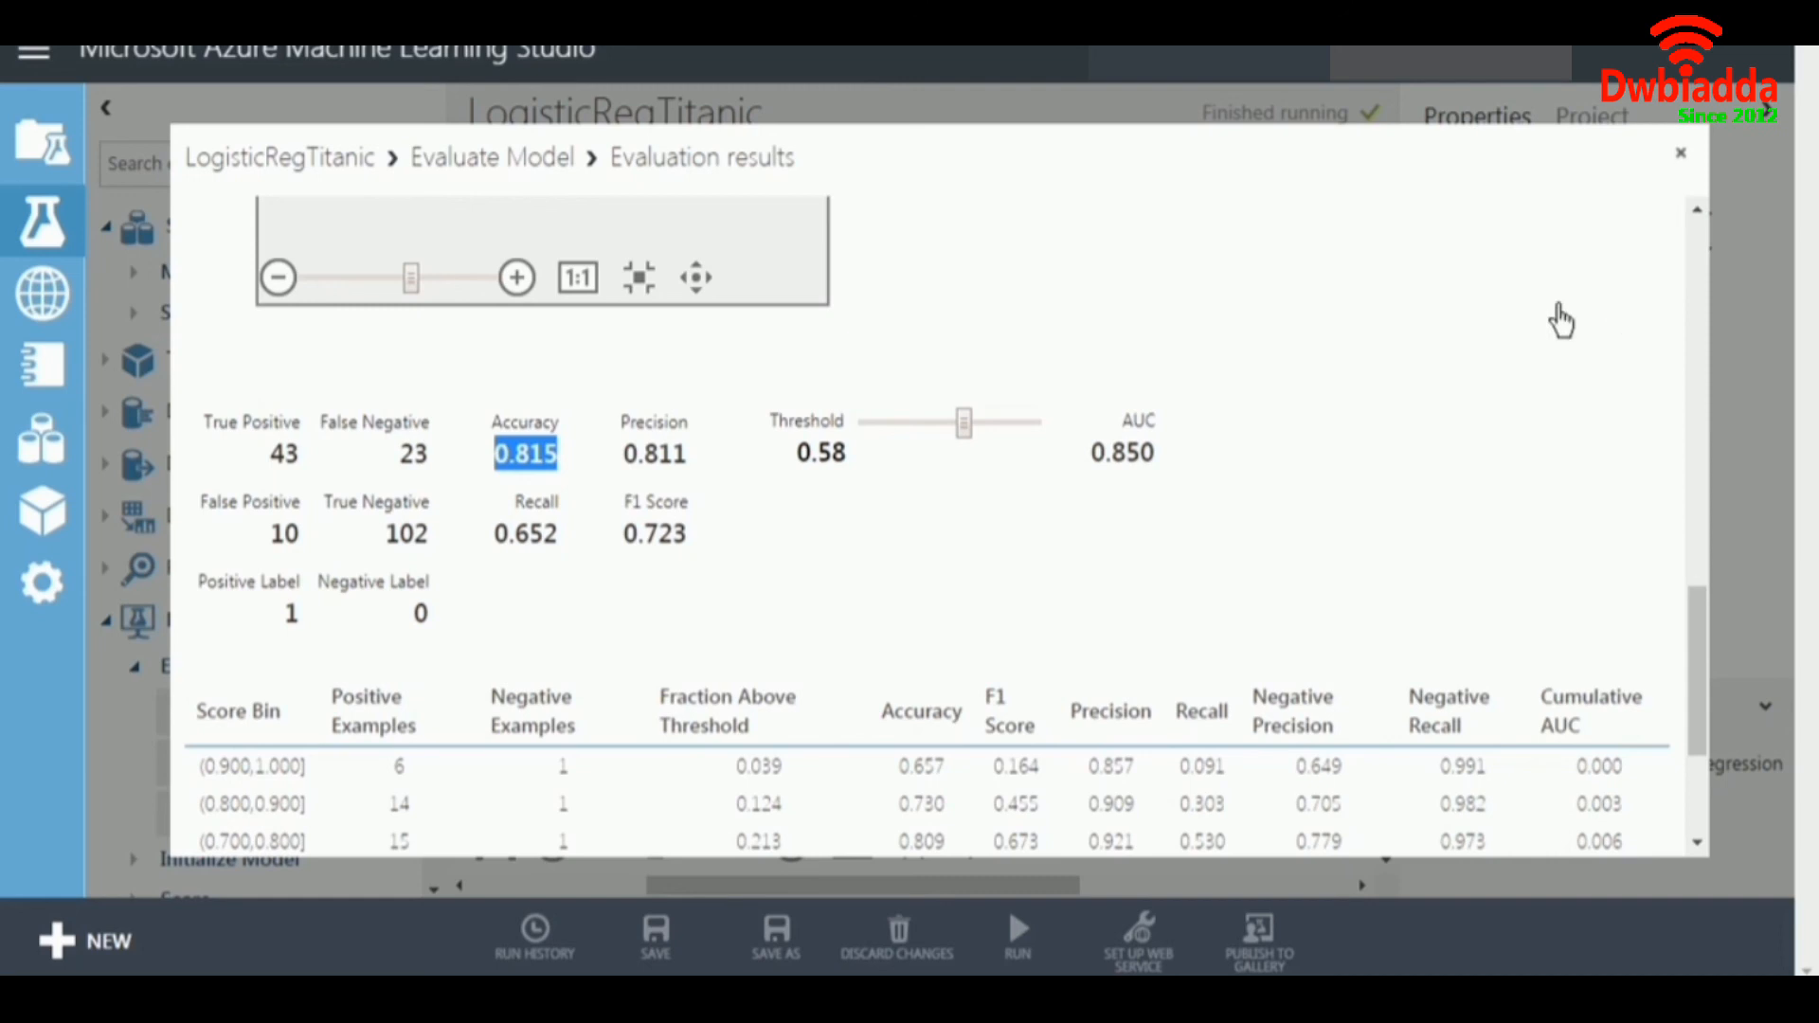
click(1680, 163)
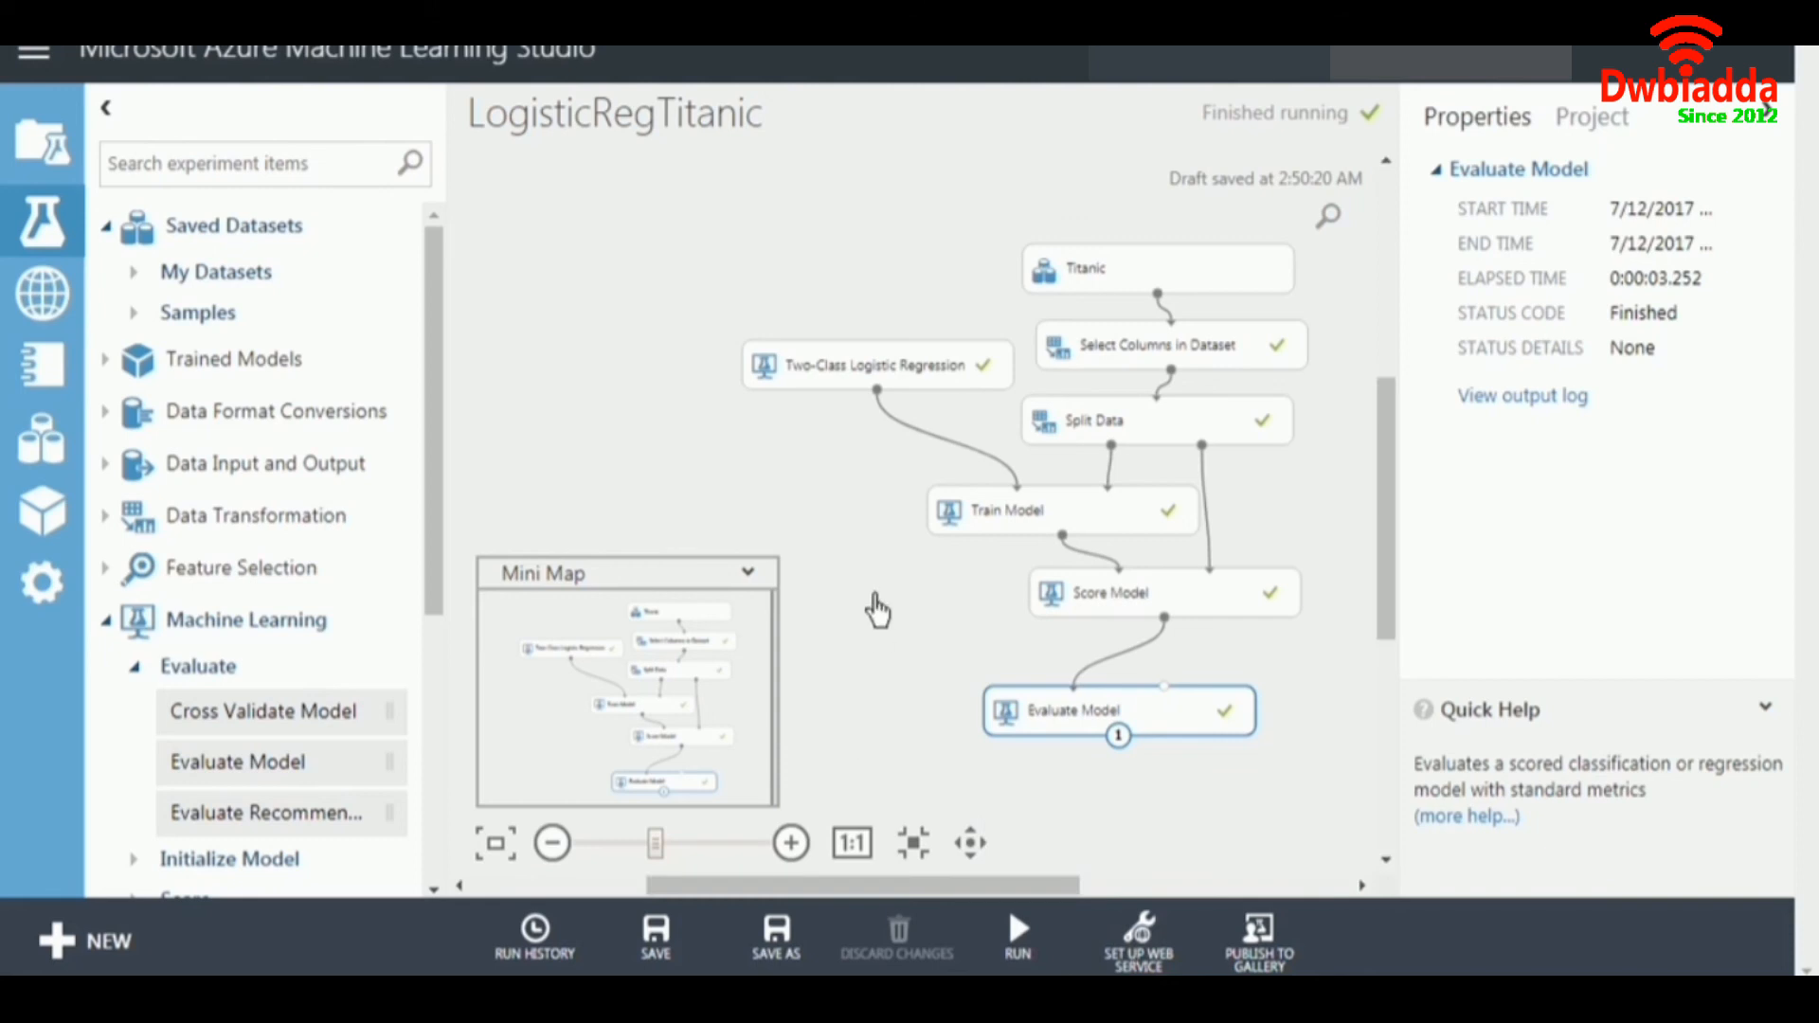
Show the web service setup options for the LogisticRegTitanic experiment.
mouse_move(1138, 938)
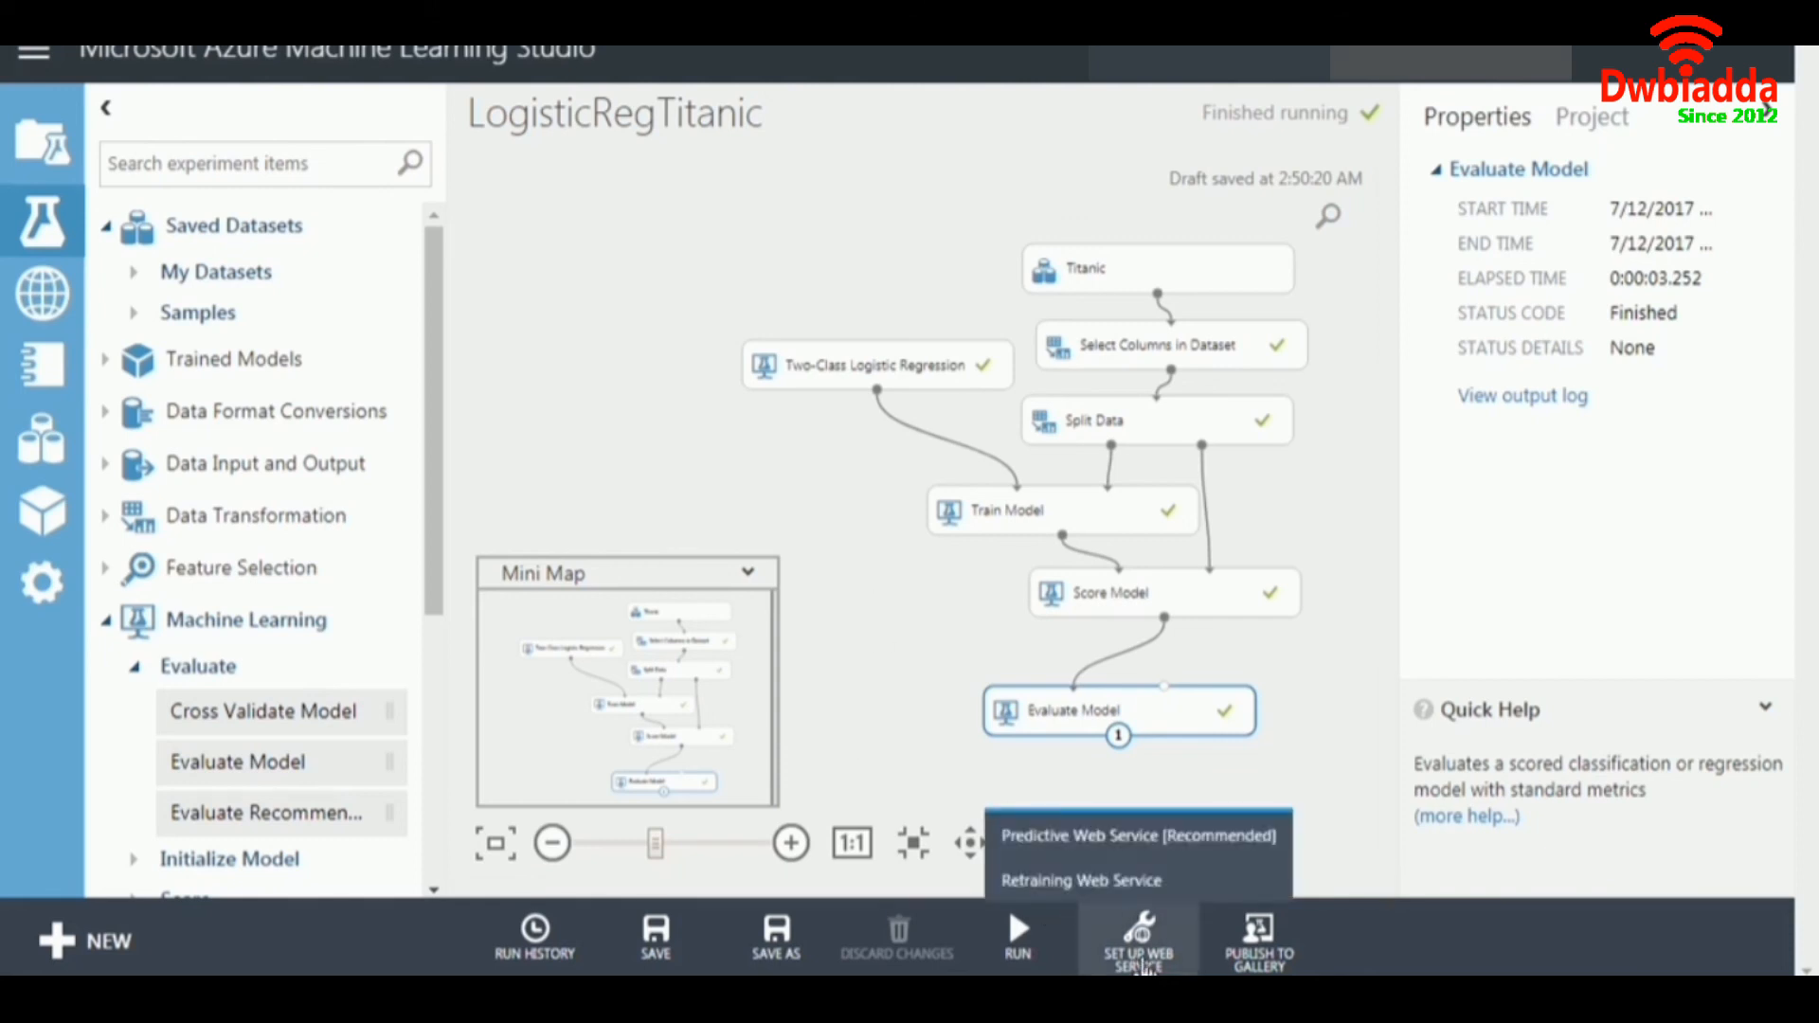